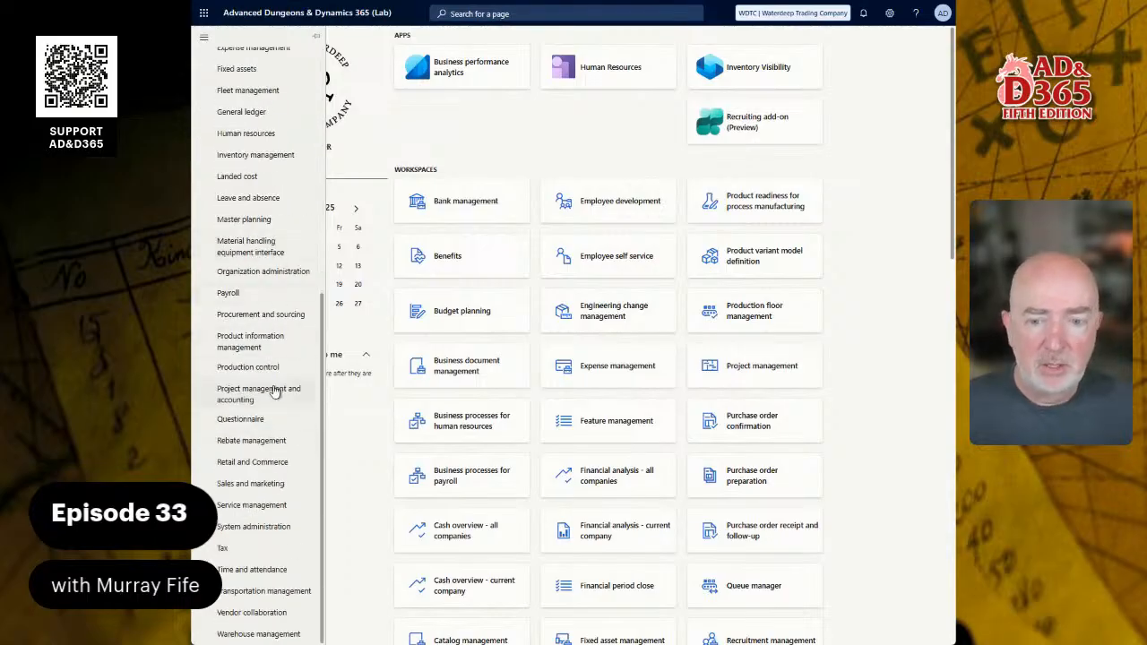
# Open the deduction types list under trade allowance deductions in the Sales and marketing module
pyautogui.click(267, 485)
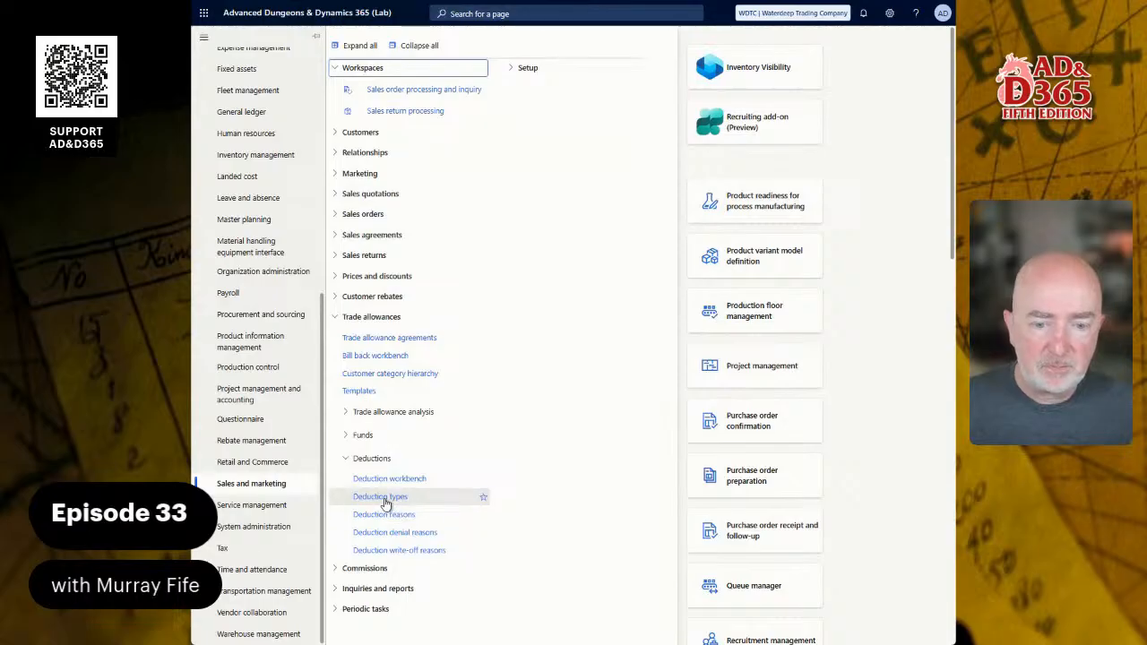
pyautogui.click(387, 498)
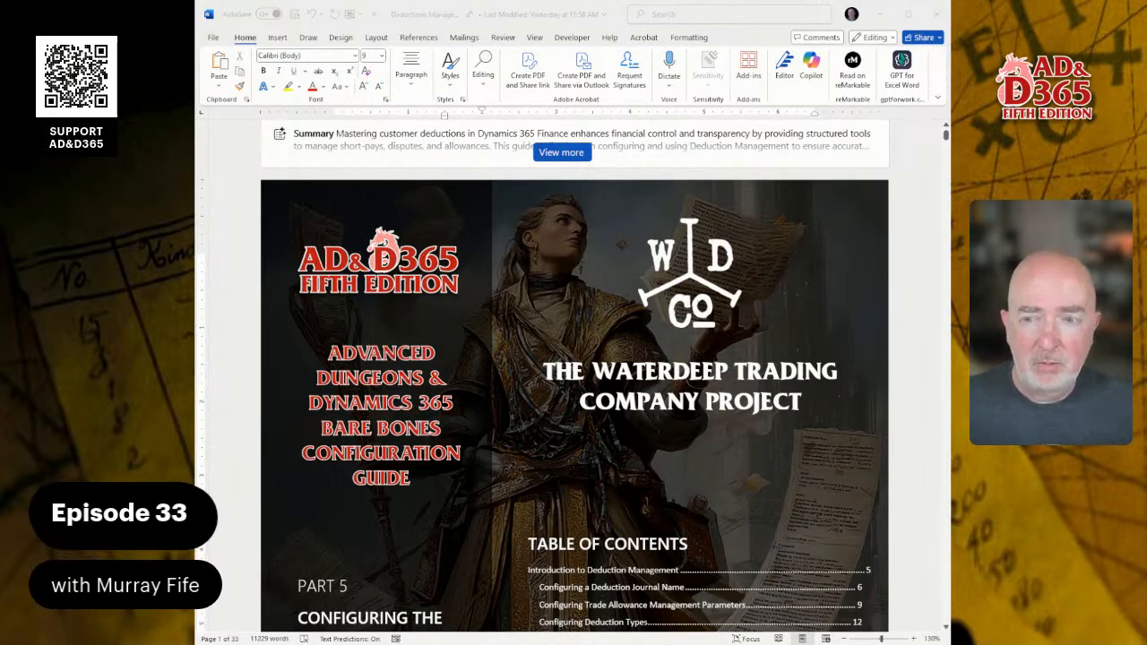
# Switch to the Word guide, go to the section on configuring customer payments with deductions, and read its overview and objective
pyautogui.scroll(-3, 574, 377)
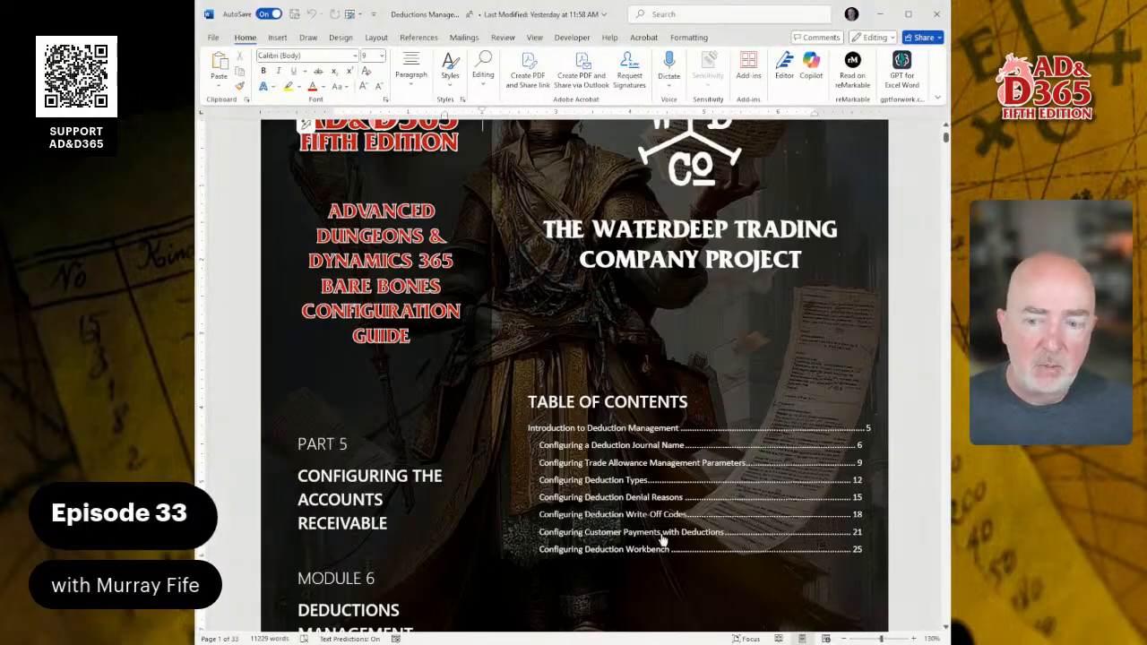
pyautogui.keyDown('ctrl'); pyautogui.click(661, 532); pyautogui.keyUp('ctrl')
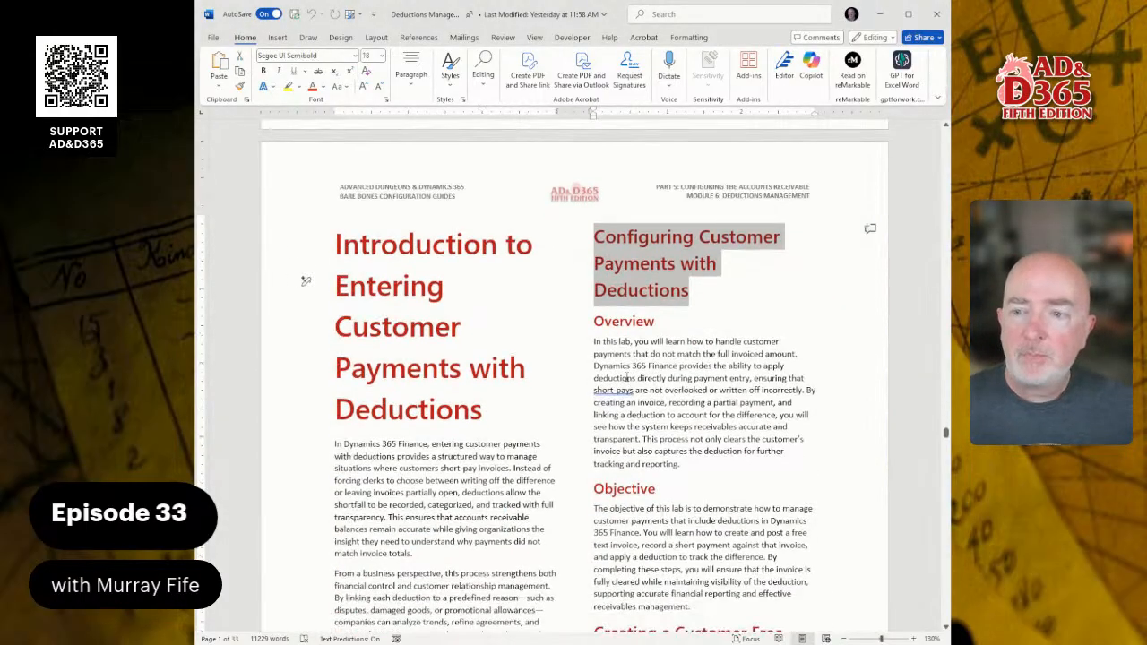
pyautogui.doubleClick(614, 390)
pyautogui.scroll(-1, 617, 318)
pyautogui.click(614, 354)
pyautogui.scroll(-1, 615, 355)
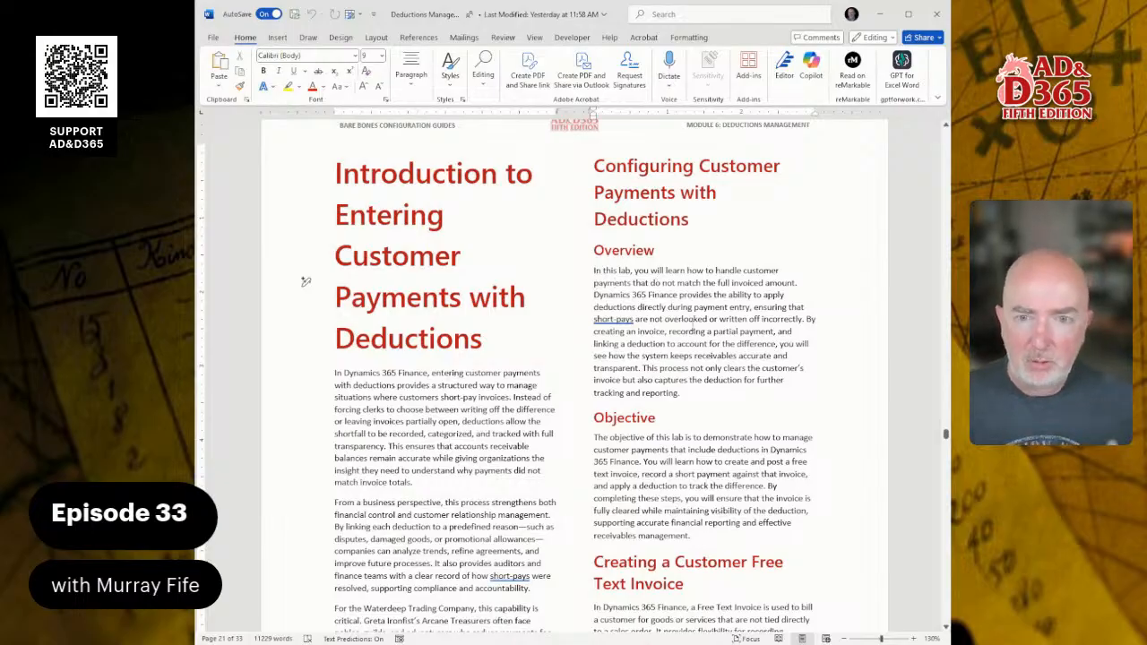
pyautogui.scroll(-4, 303, 210)
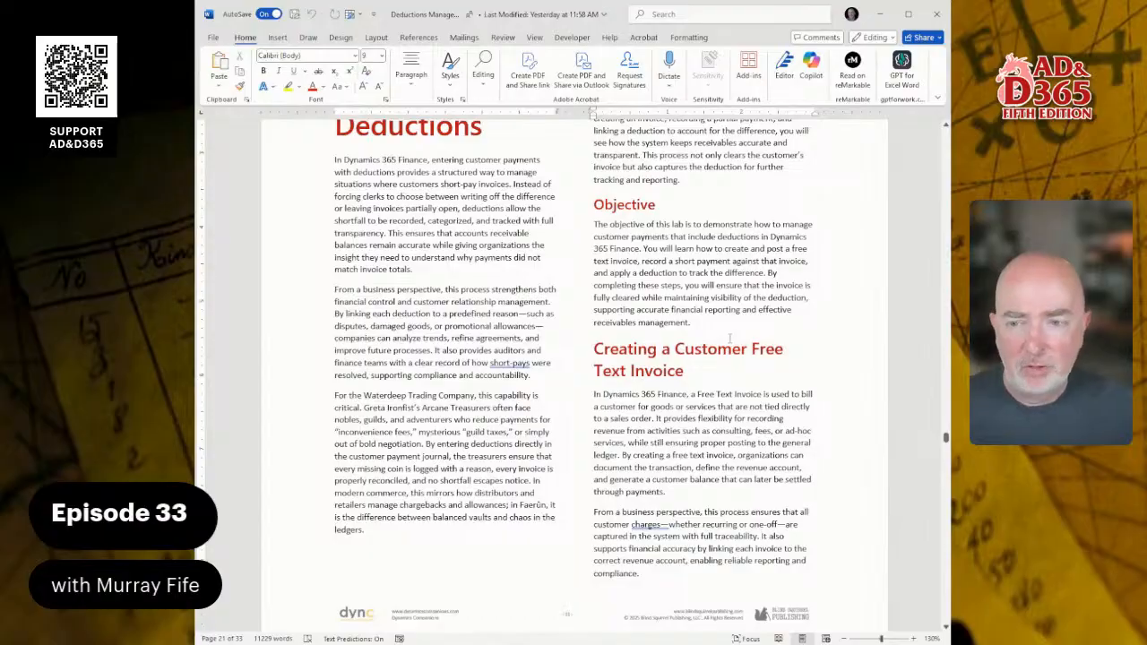
pyautogui.scroll(-1, 691, 339)
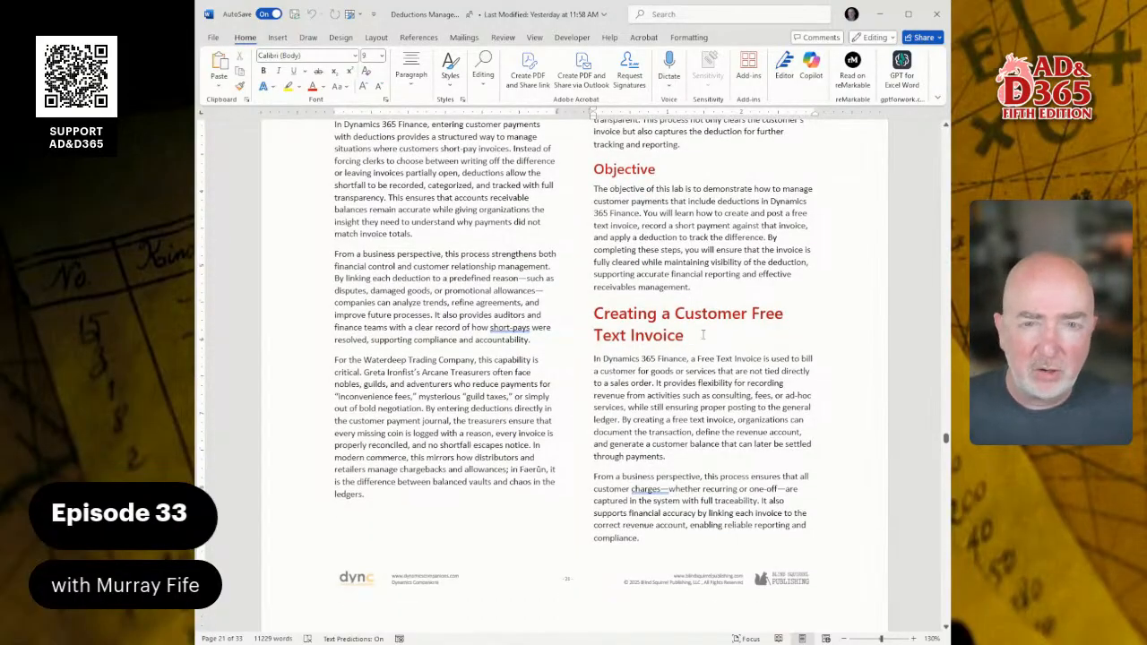
# Examine the guide's procedures and setup tables for the free text invoice and the customer payment journal
pyautogui.scroll(-7, 702, 335)
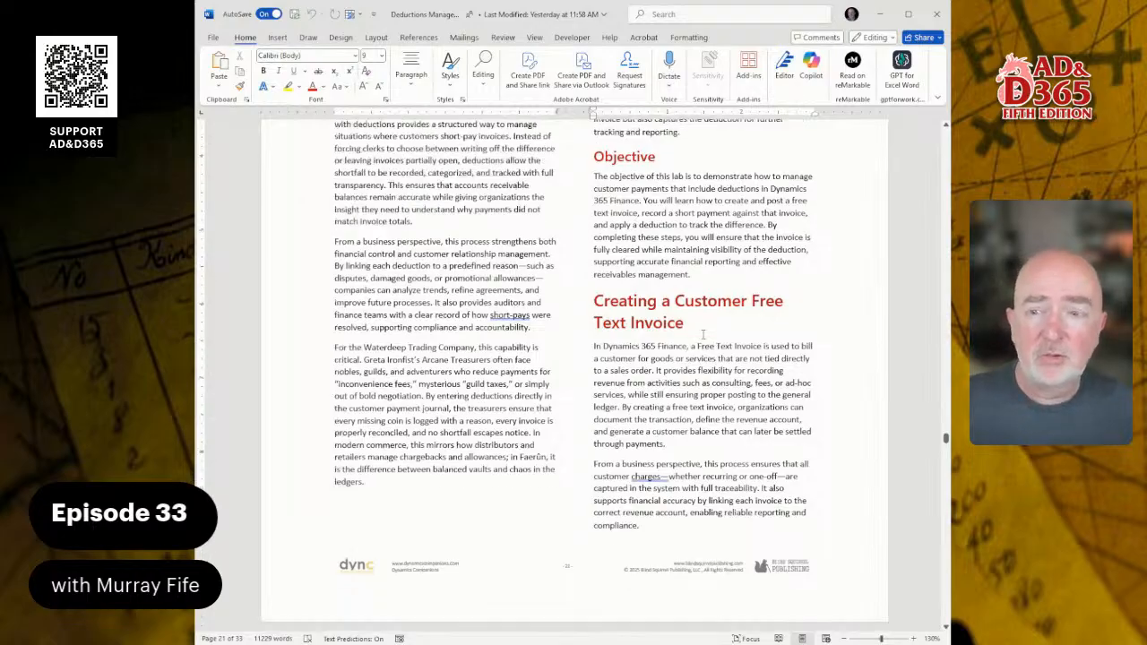
pyautogui.scroll(-5, 704, 338)
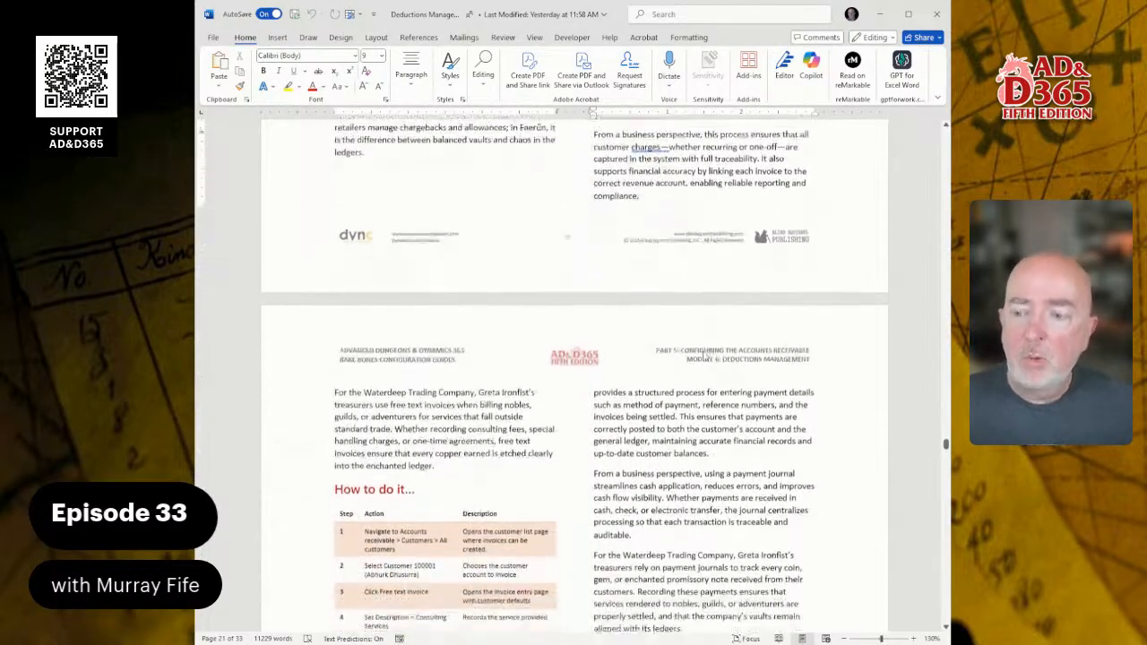
pyautogui.scroll(-11, 632, 439)
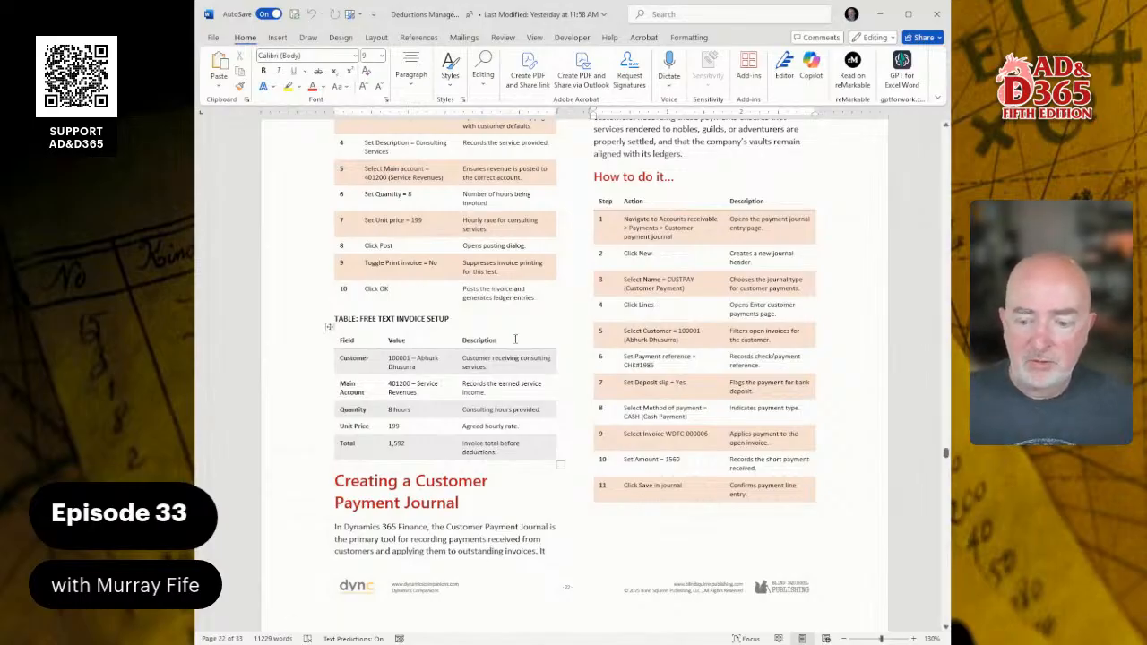
pyautogui.scroll(-10, 655, 425)
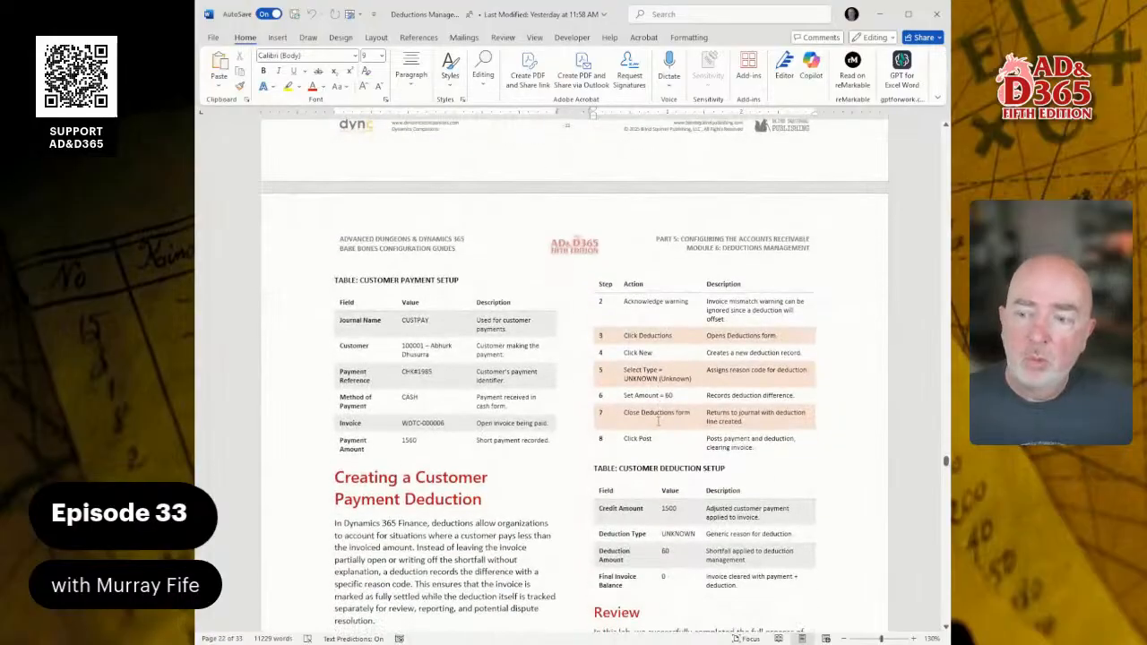
pyautogui.scroll(10, 655, 421)
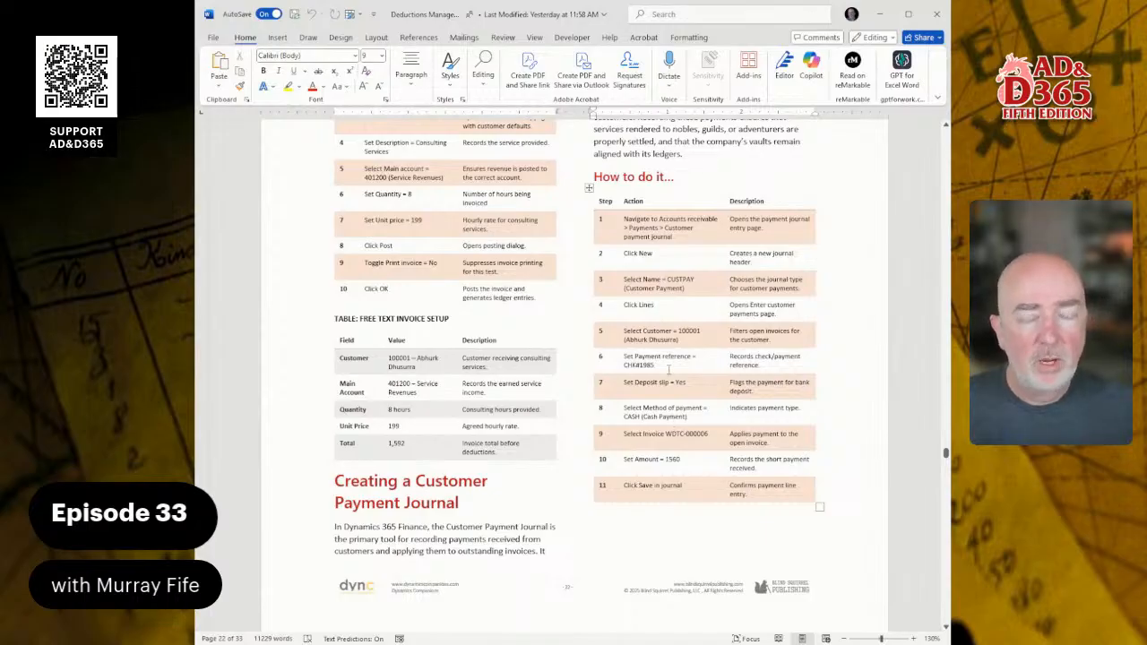
pyautogui.scroll(-5, 686, 462)
pyautogui.scroll(-5, 647, 445)
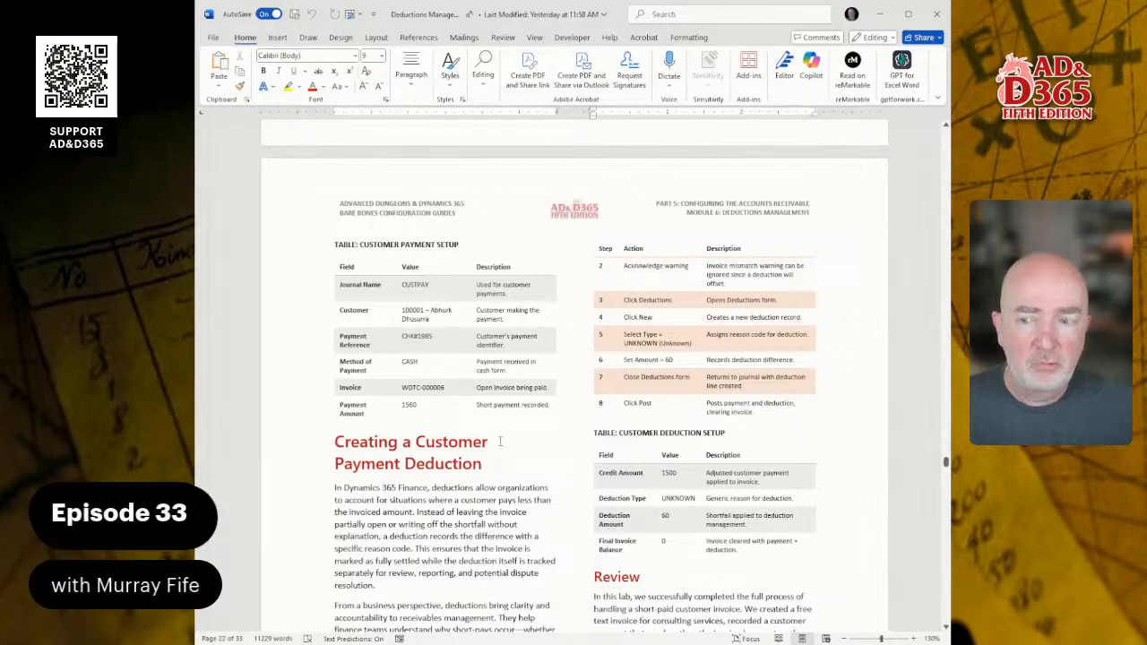
# Review the guide's customer payment deduction and XP award sections, returning to the free text invoice procedure
pyautogui.scroll(-10, 590, 449)
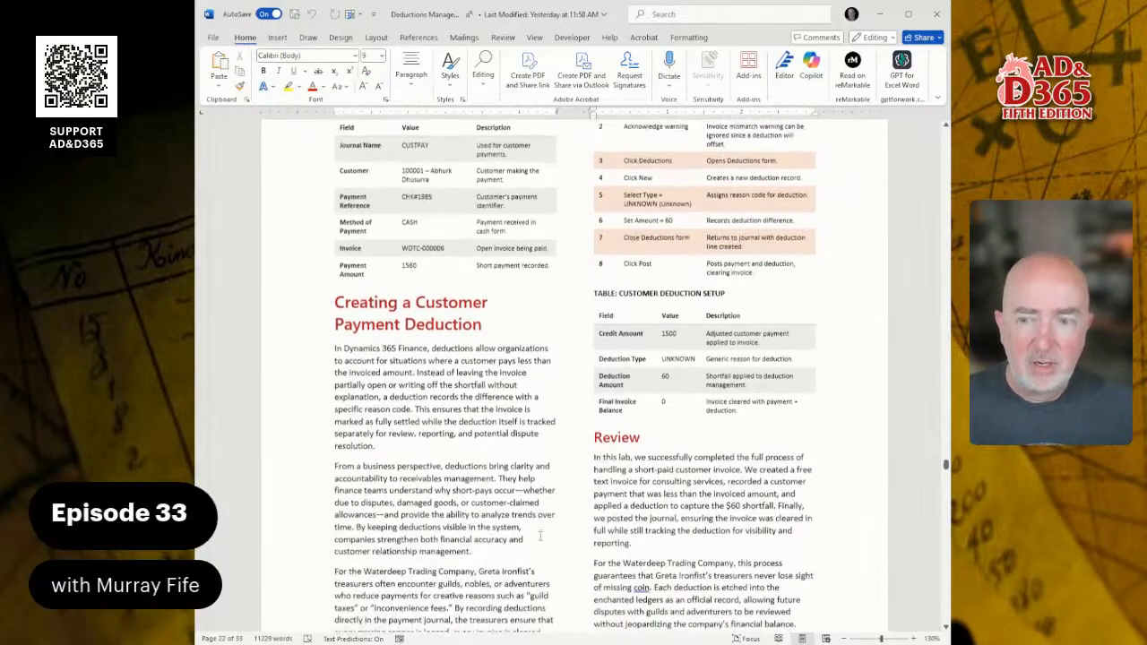
pyautogui.scroll(-20, 591, 449)
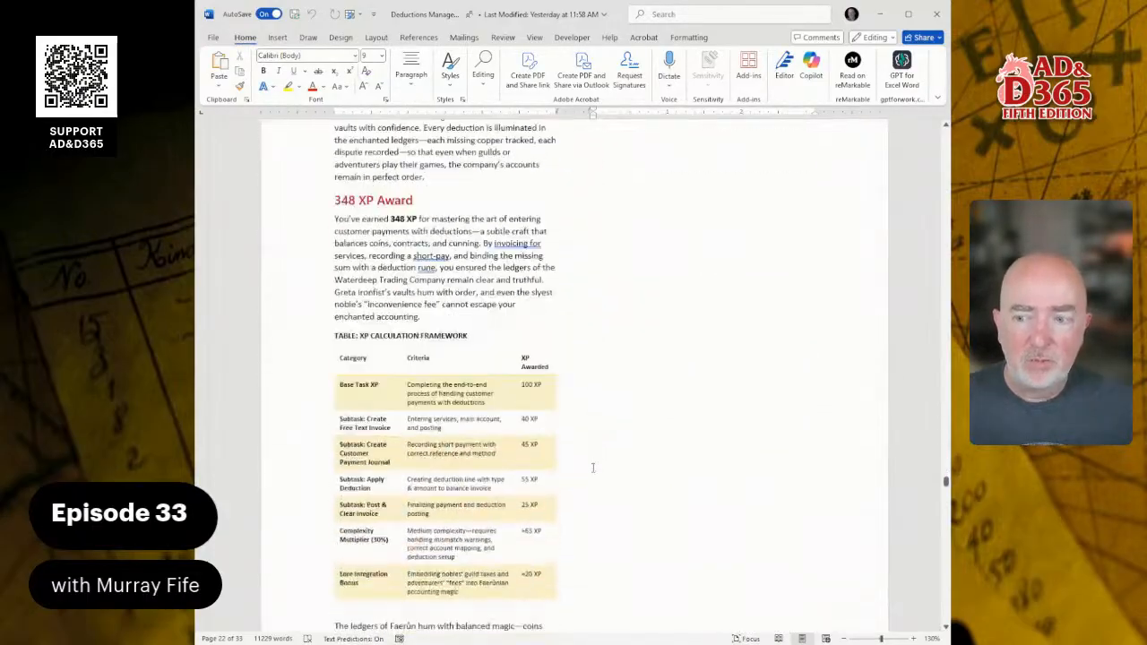
pyautogui.scroll(15, 596, 491)
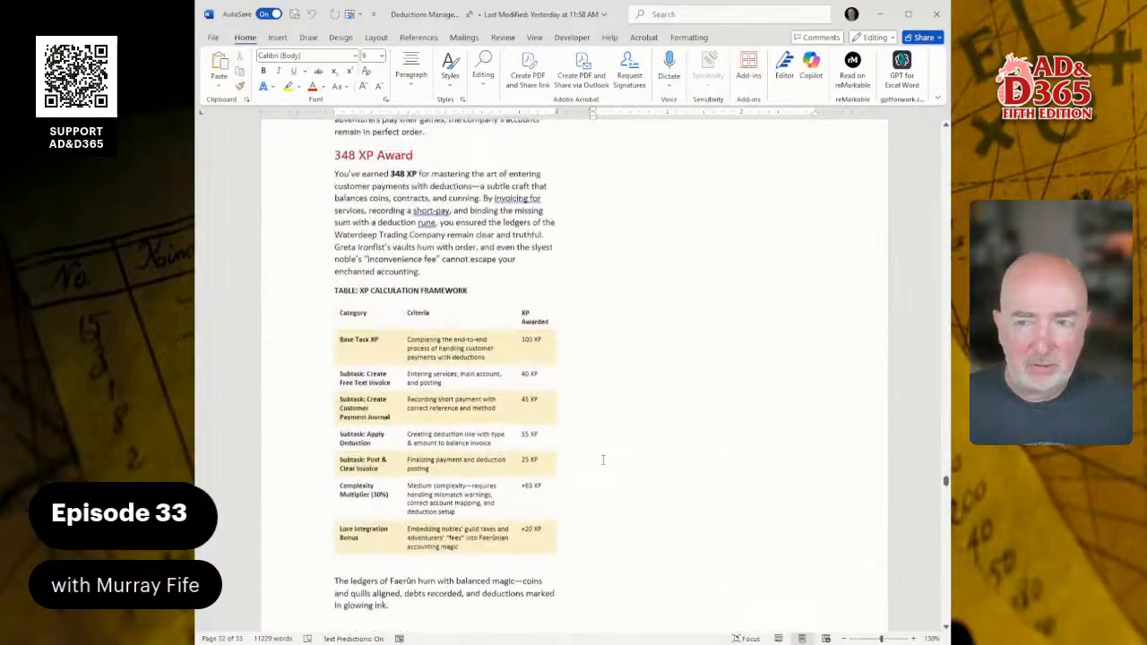
pyautogui.scroll(20, 602, 465)
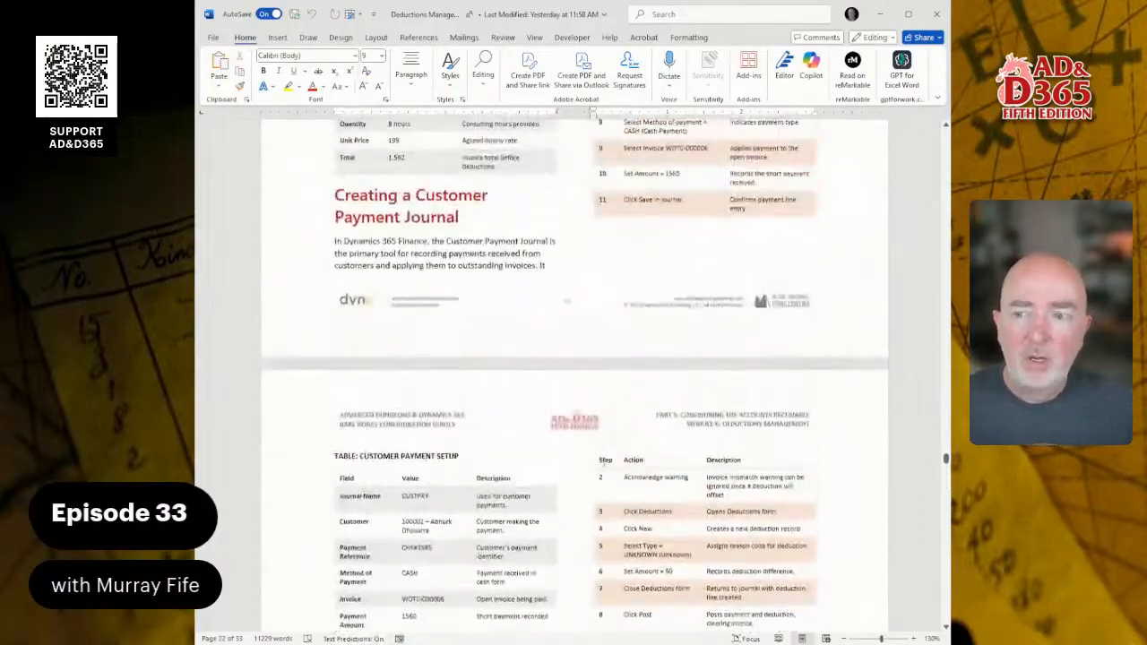
pyautogui.scroll(10, 600, 459)
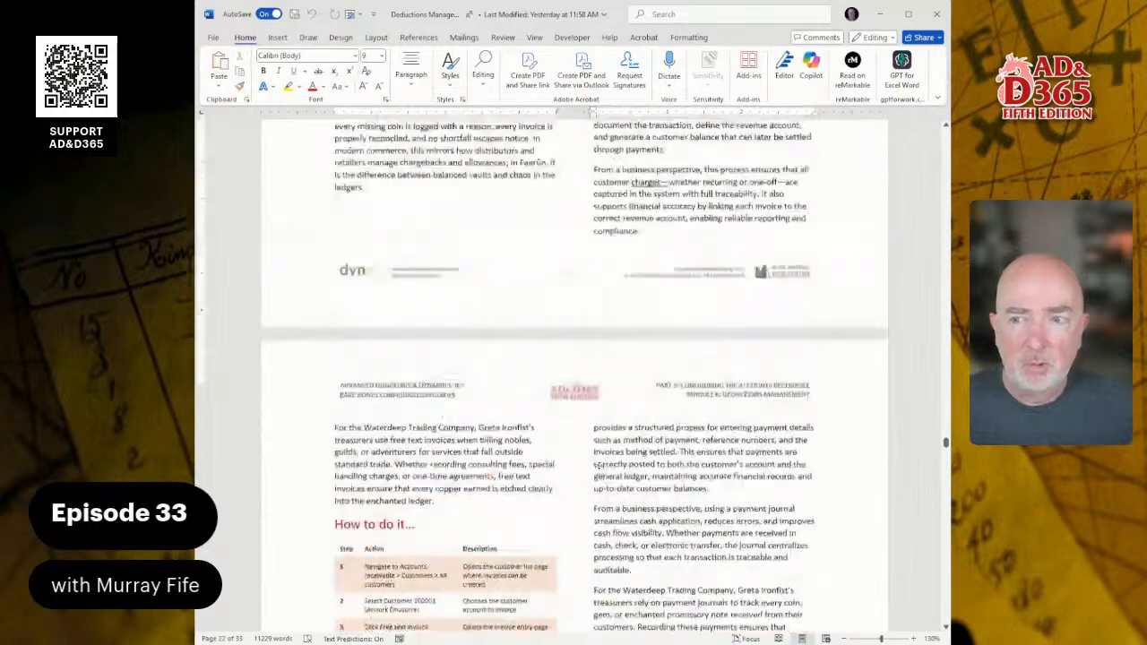
pyautogui.scroll(-10, 598, 464)
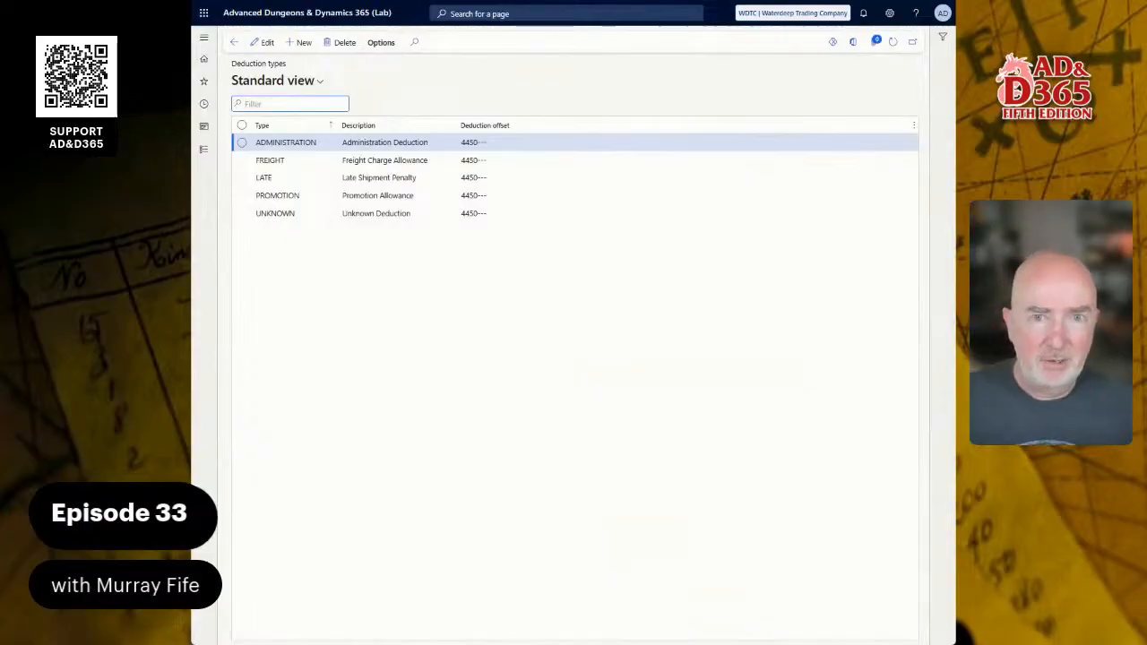
# Switch back to Dynamics 365, return to the home page, and open the All customers list in Accounts receivable
pyautogui.click(289, 14)
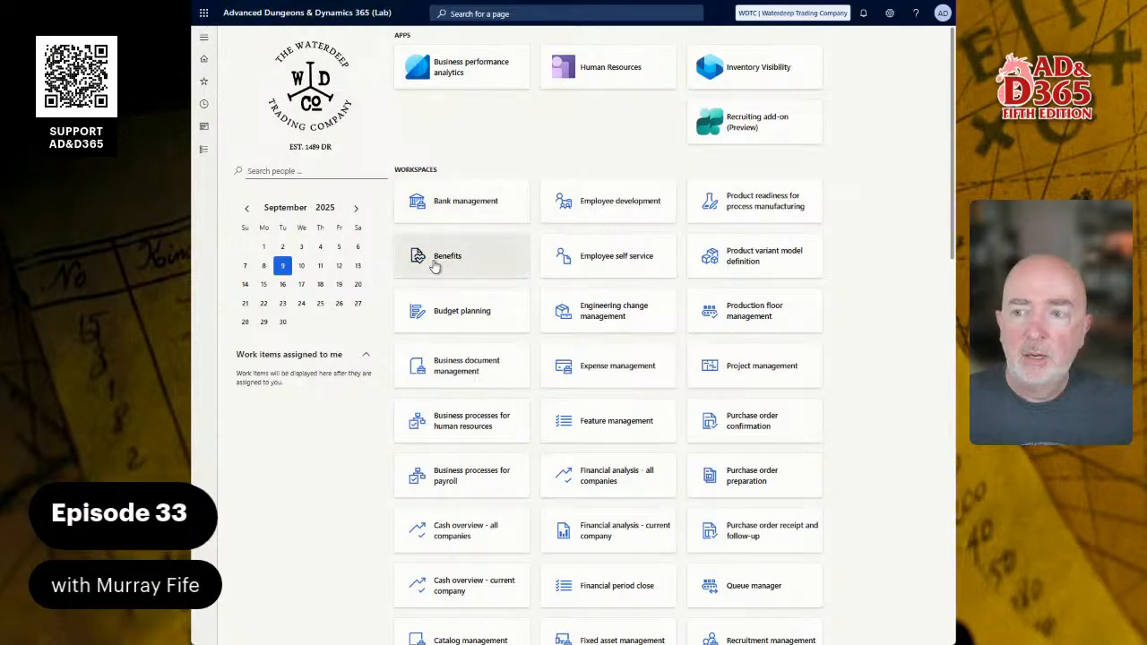
pyautogui.click(203, 149)
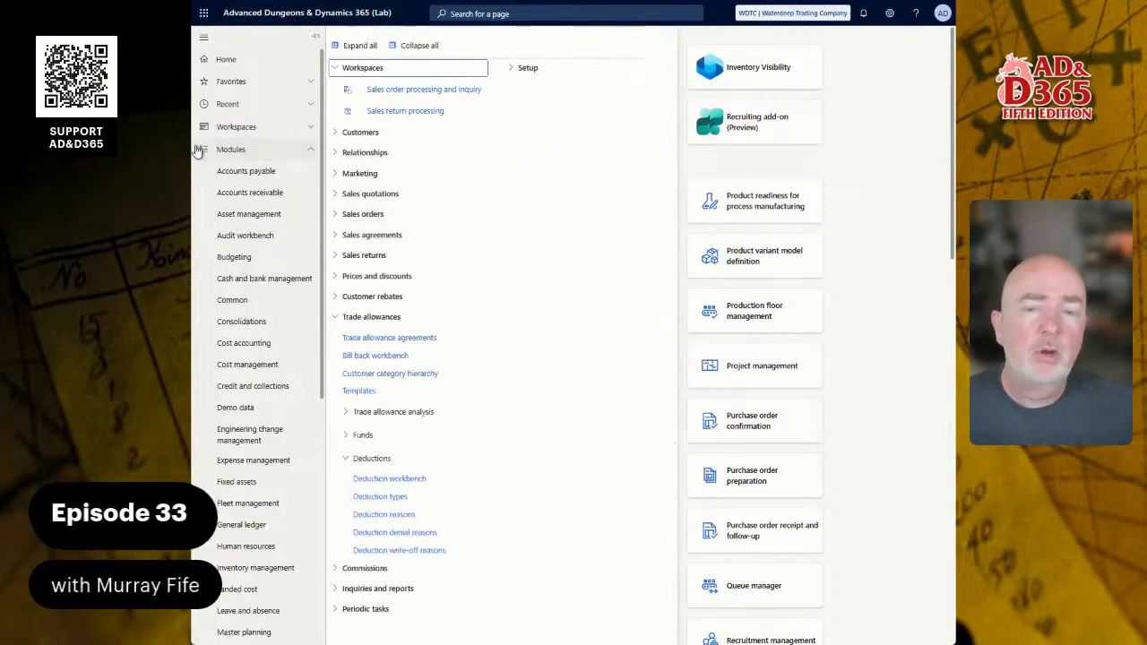
pyautogui.click(256, 192)
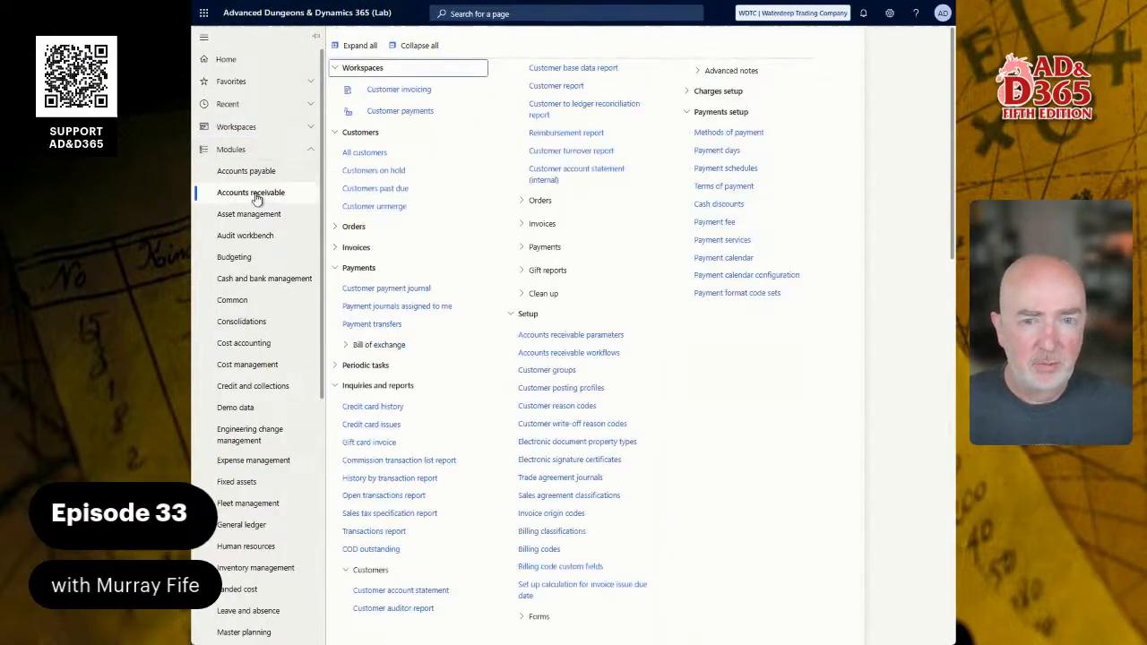
pyautogui.click(359, 154)
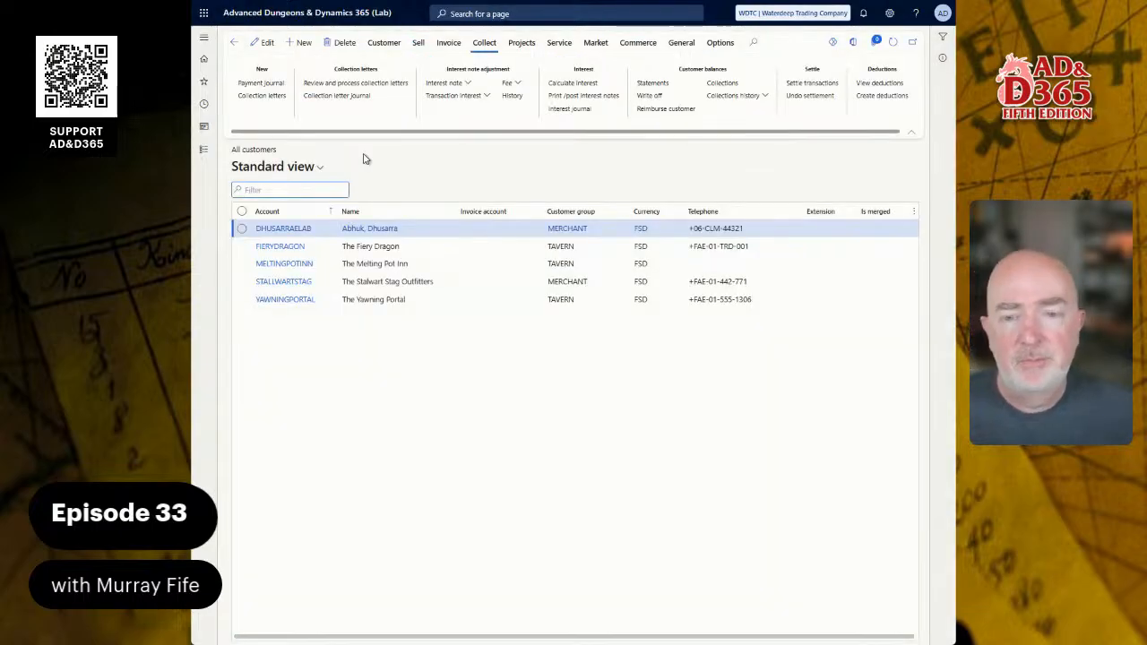
# Open the customer record for The Stalwart Stag Outfitters and create a new free text invoice from it
pyautogui.click(364, 282)
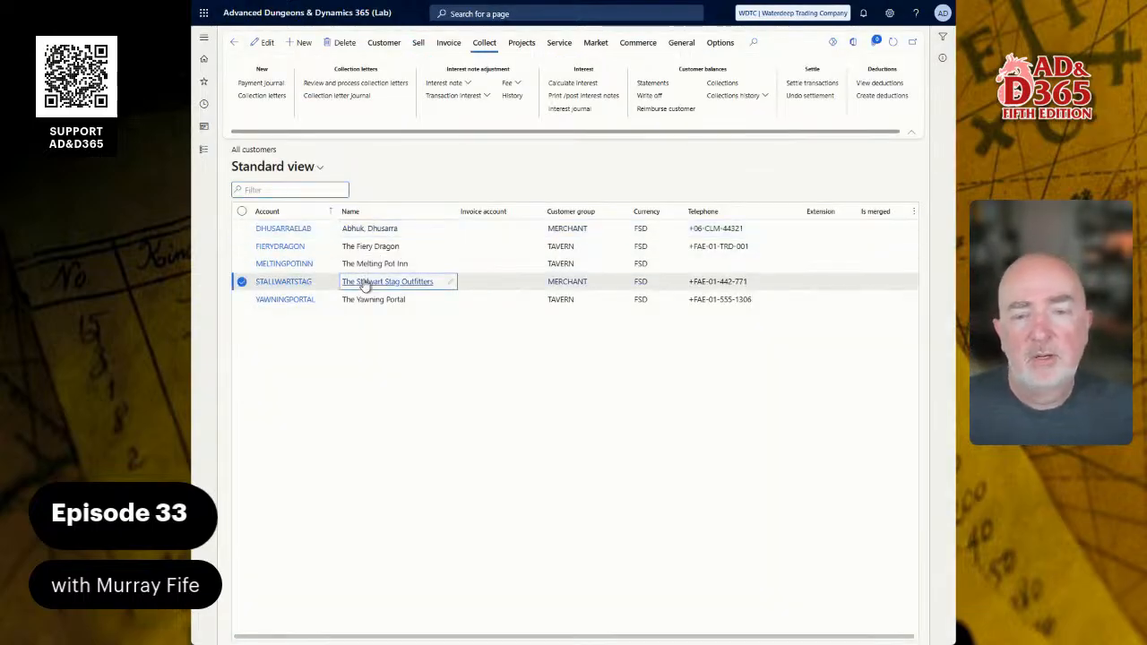
pyautogui.click(283, 282)
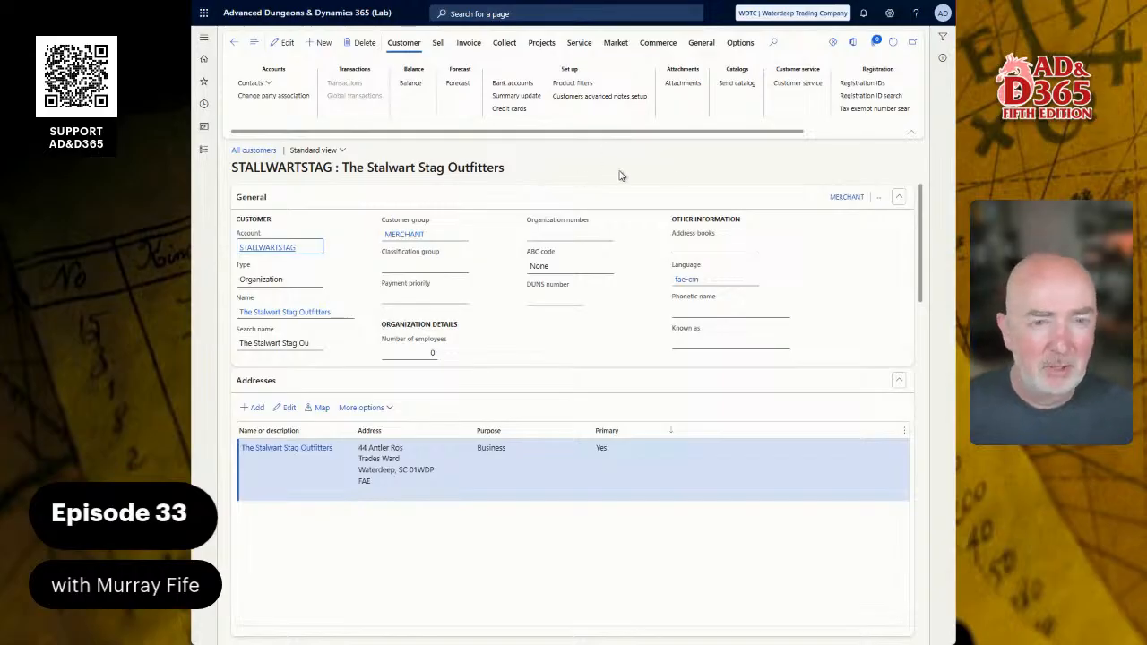
pyautogui.click(464, 45)
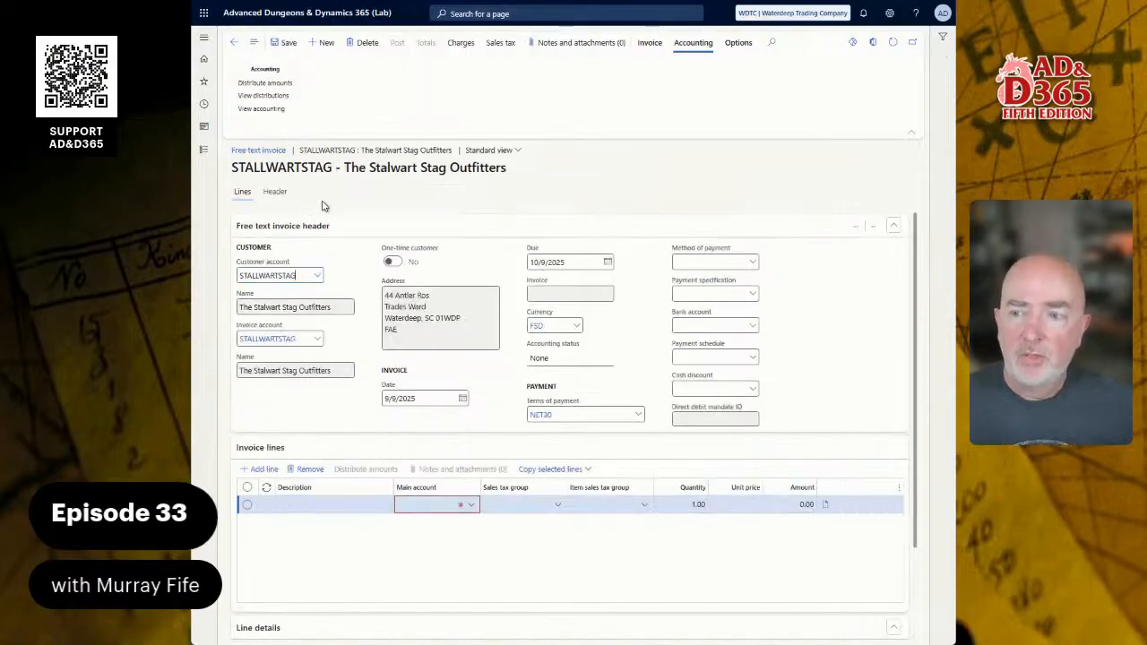
pyautogui.click(429, 505)
pyautogui.write('1')
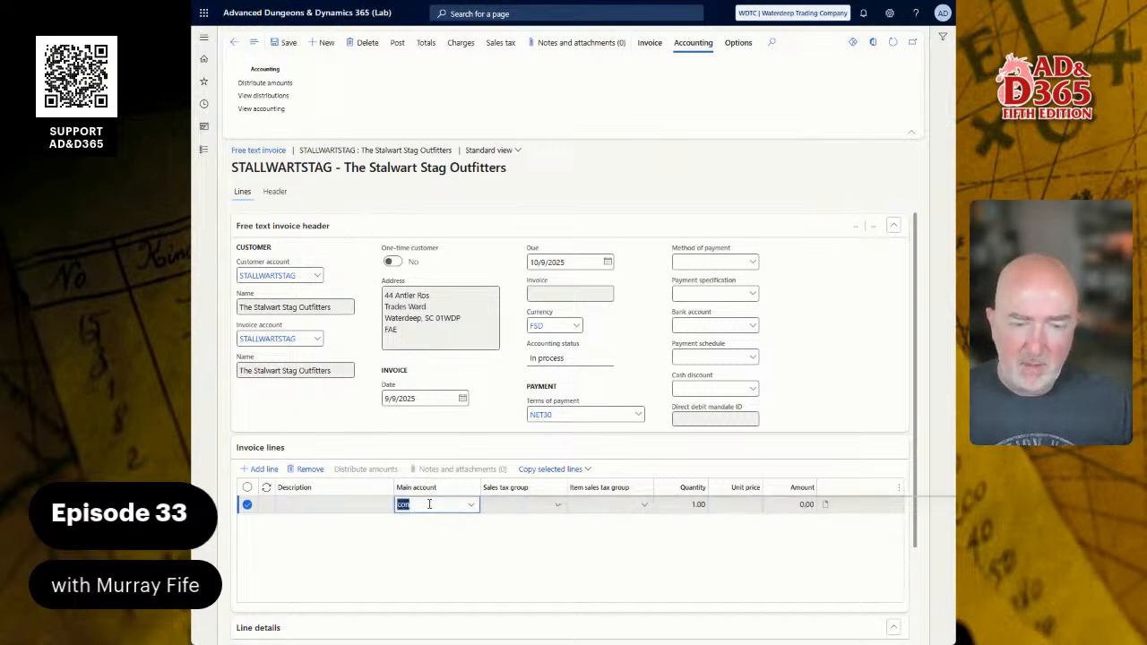
pyautogui.press('BackSpace')
pyautogui.press('BackSpace')
pyautogui.press('BackSpace')
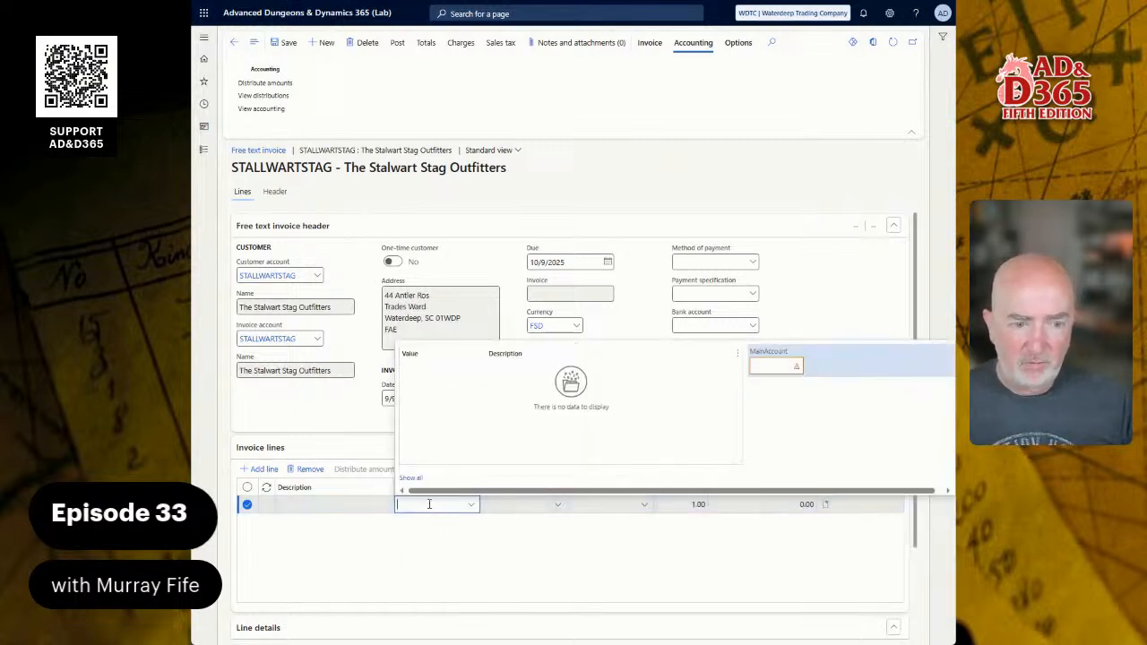
# Search the main accounts with wildcard text "*se" and "*misc", and set the invoice line's main account to 4900, Miscellaneous Charges
pyautogui.write('*')
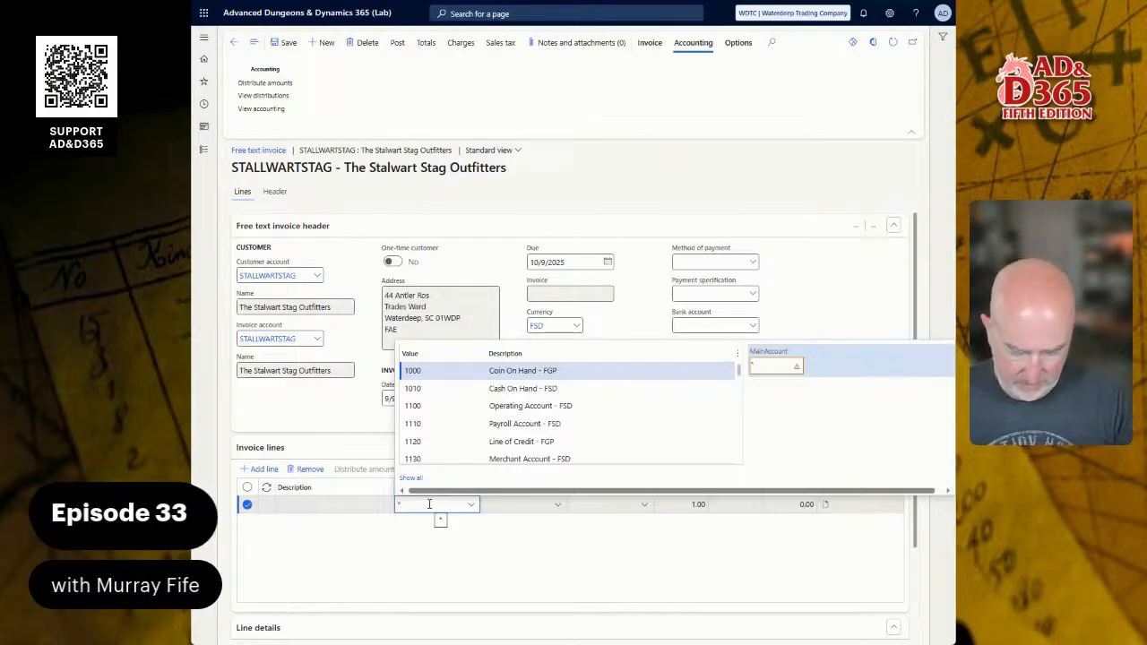
pyautogui.write('se')
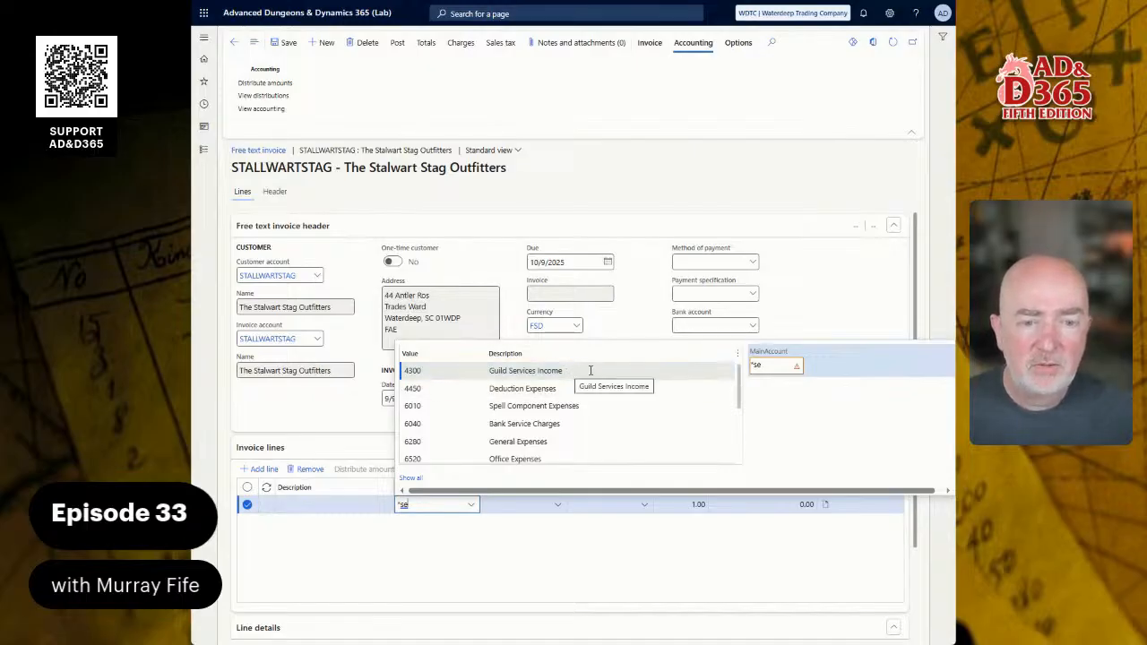
pyautogui.scroll(-5, 591, 370)
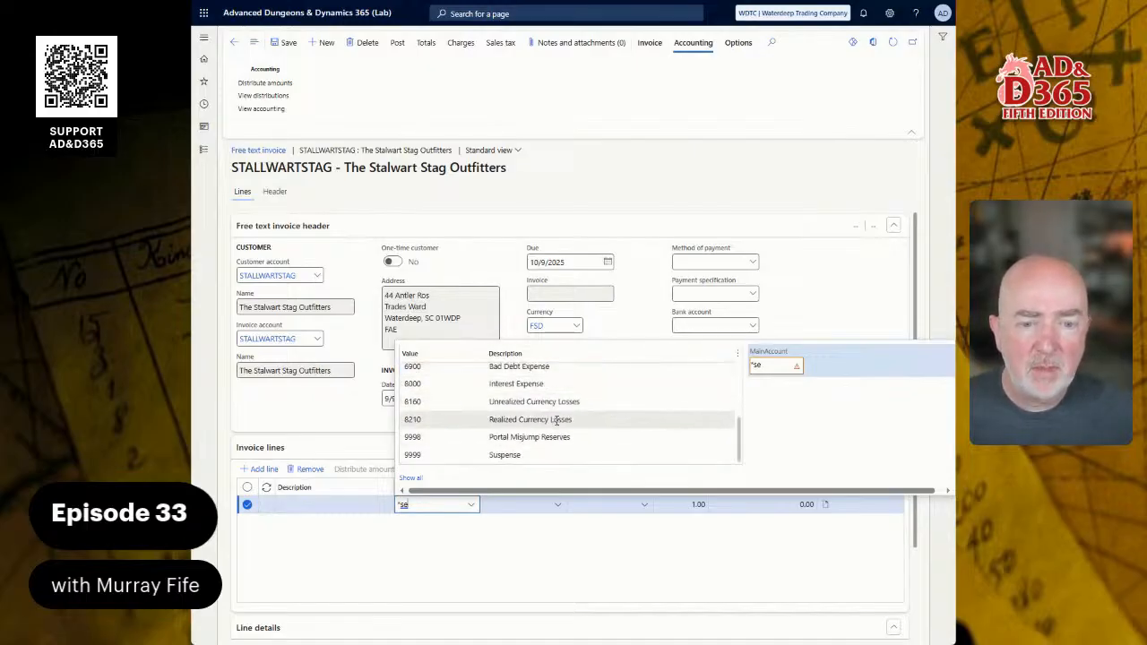
pyautogui.press('BackSpace')
pyautogui.press('BackSpace')
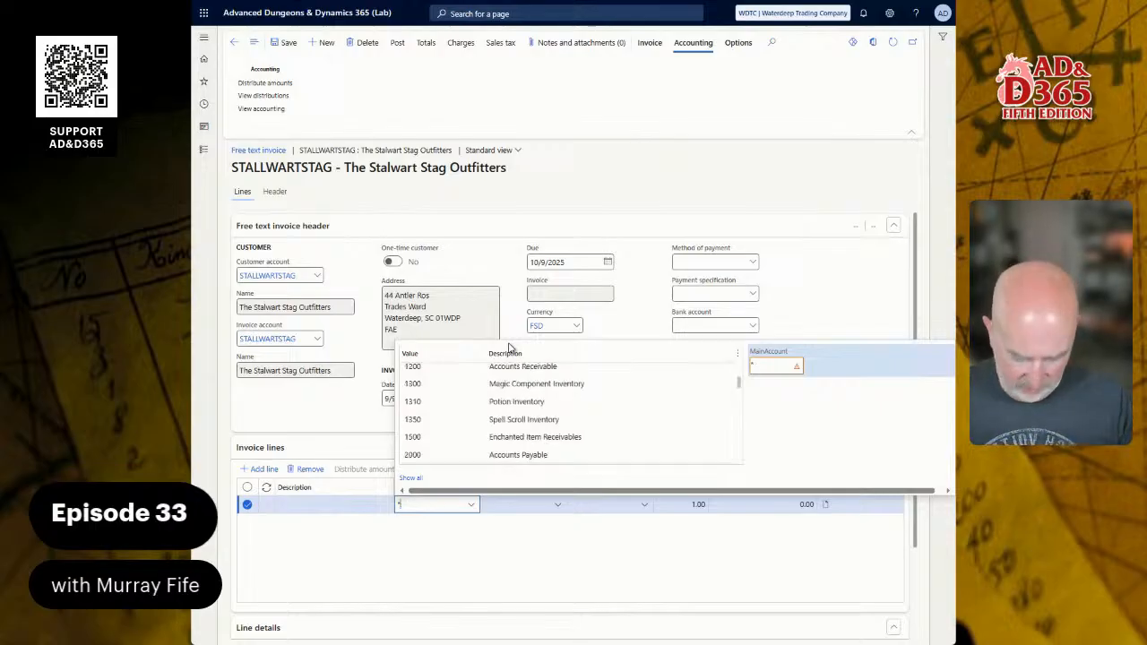
pyautogui.write('misc')
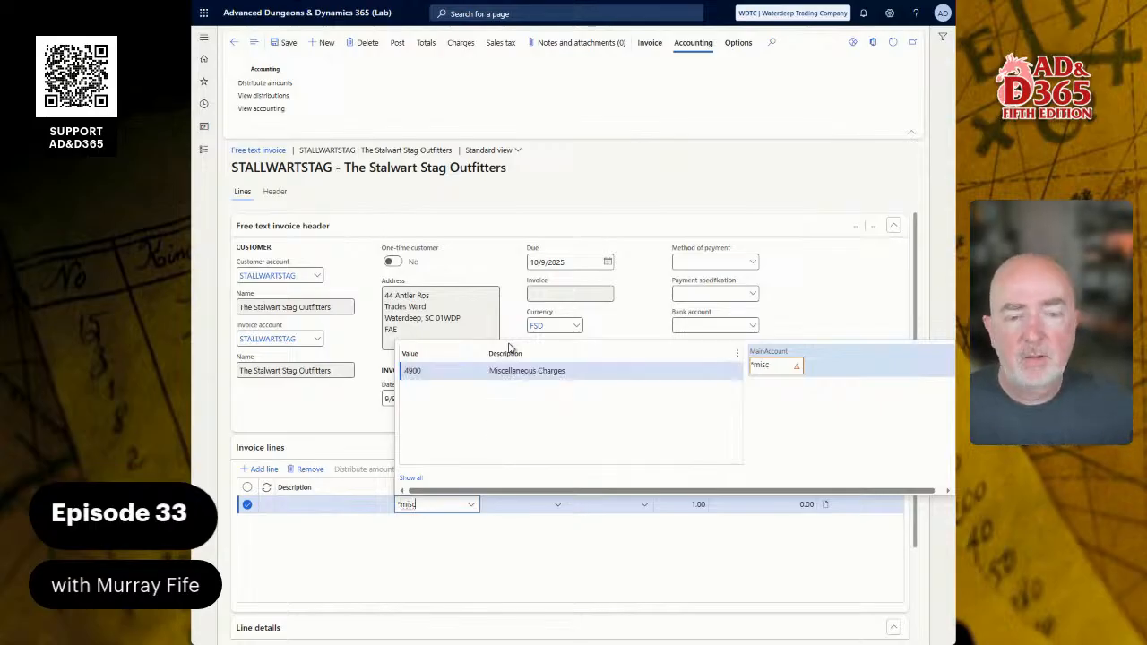
pyautogui.click(501, 368)
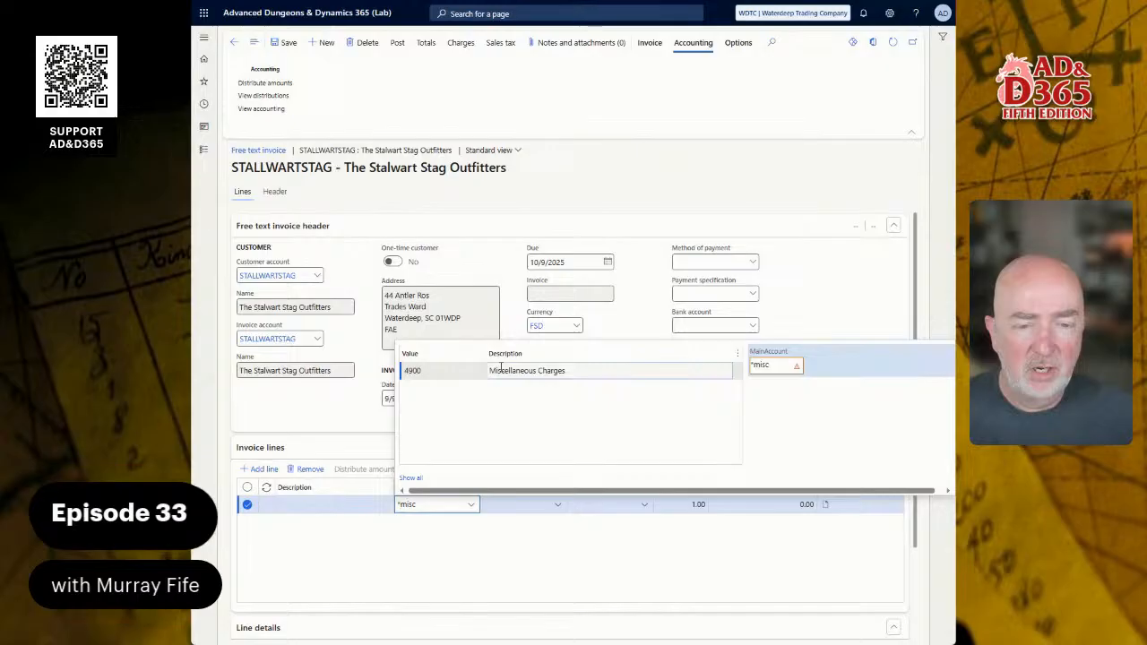
pyautogui.click(501, 370)
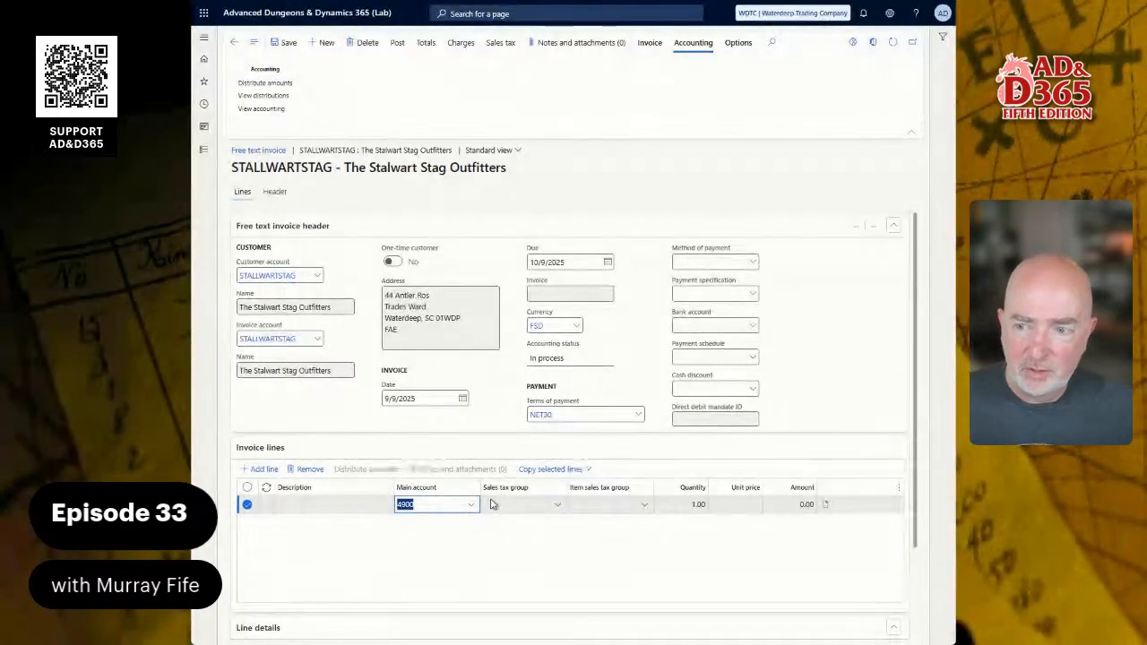
# Describe the free text invoice line as "Consulting Services"
pyautogui.click(687, 506)
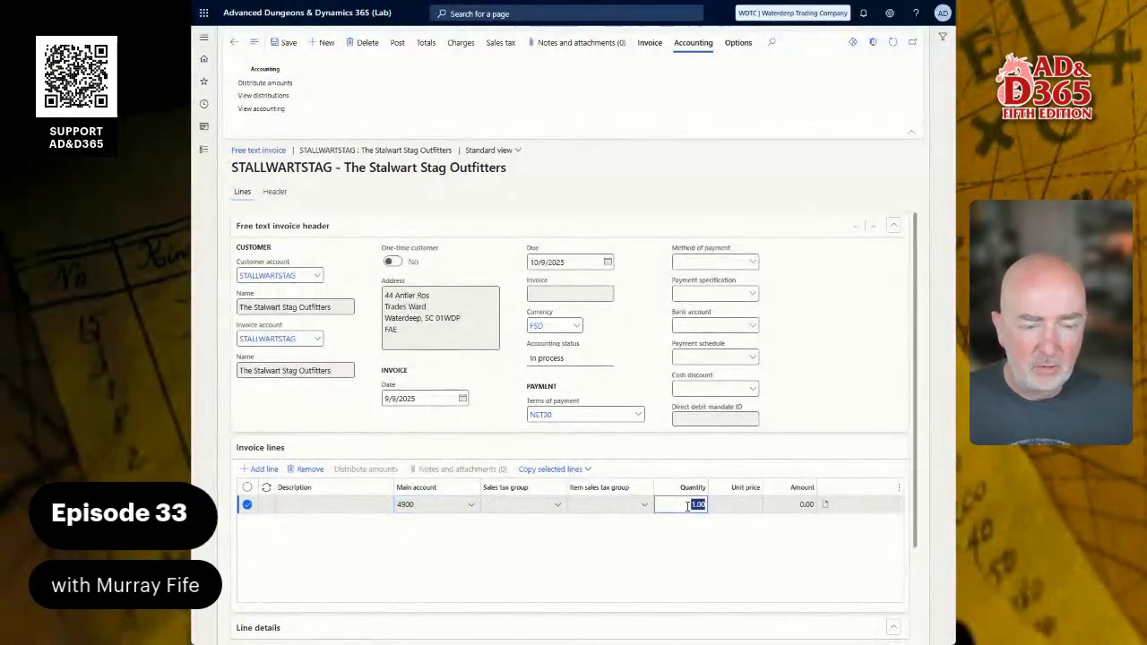
pyautogui.press('Tab')
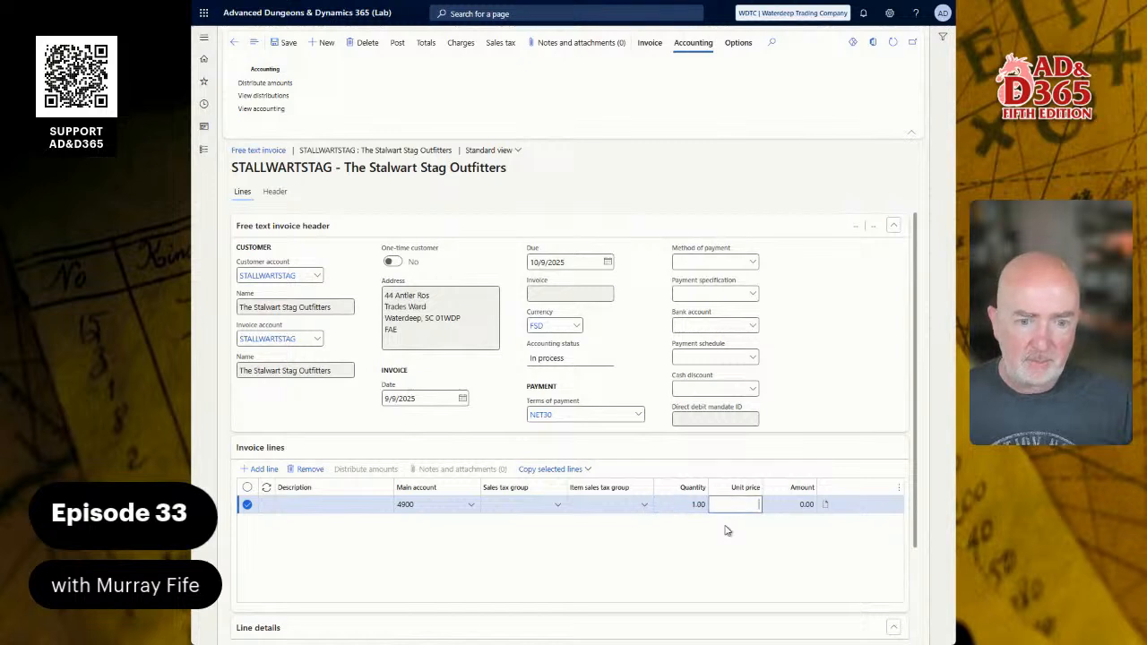
pyautogui.hotkey('shift', 'Tab')
pyautogui.hotkey('shift', 'Tab')
pyautogui.hotkey('shift', 'Tab')
pyautogui.hotkey('shift', 'Tab')
pyautogui.hotkey('shift', 'Tab')
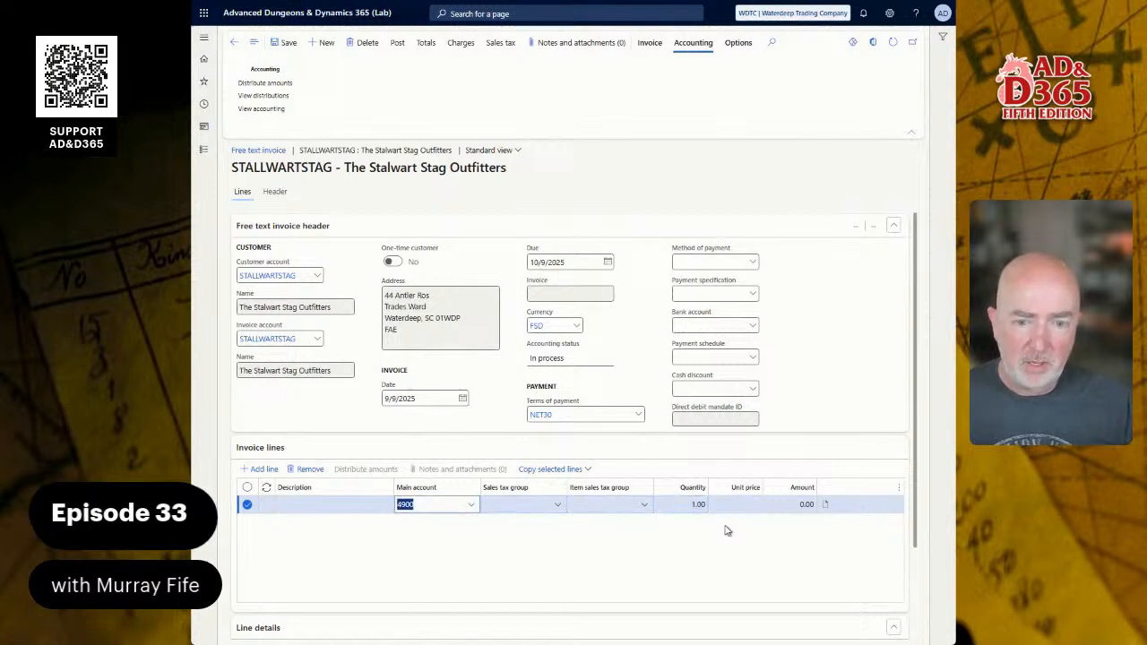
pyautogui.write('Consulti')
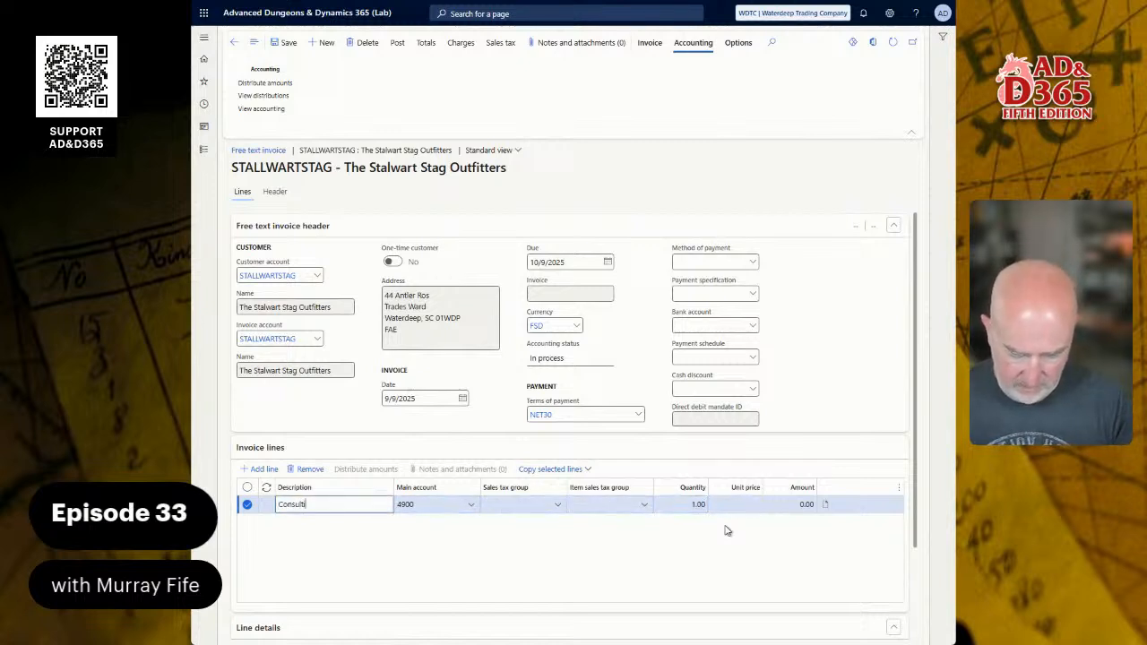
pyautogui.write('ng Services')
# Set the Consulting Services line's quantity to 8 and its unit price to 12.6
pyautogui.press('Tab')
pyautogui.press('Tab')
pyautogui.press('Tab')
pyautogui.press('Tab')
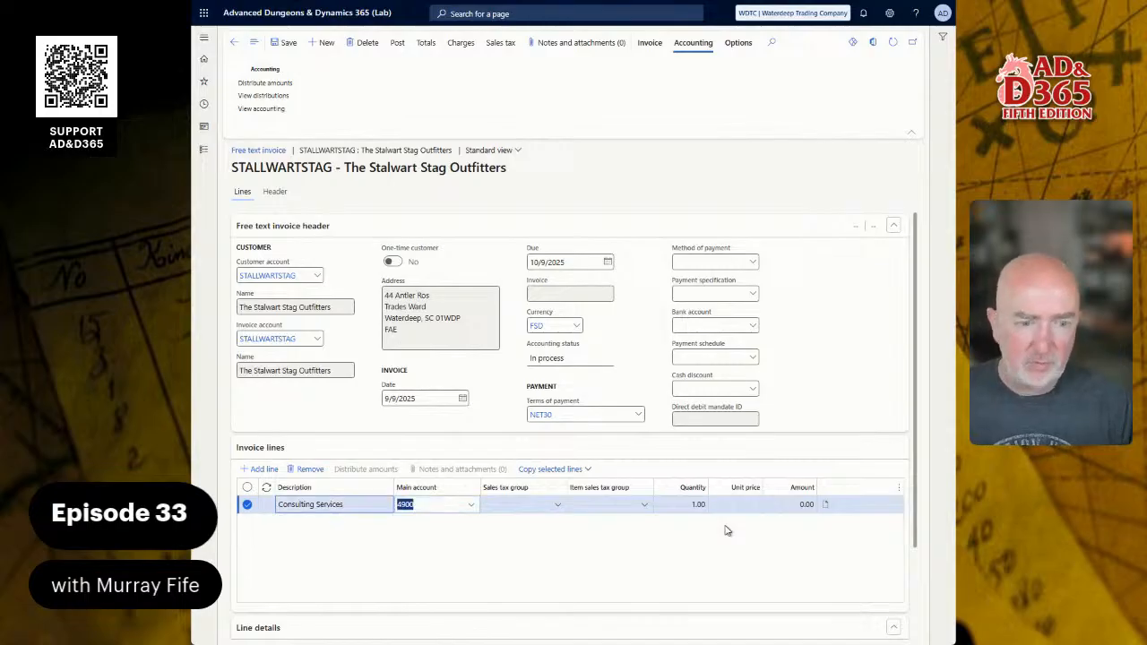
pyautogui.write('8')
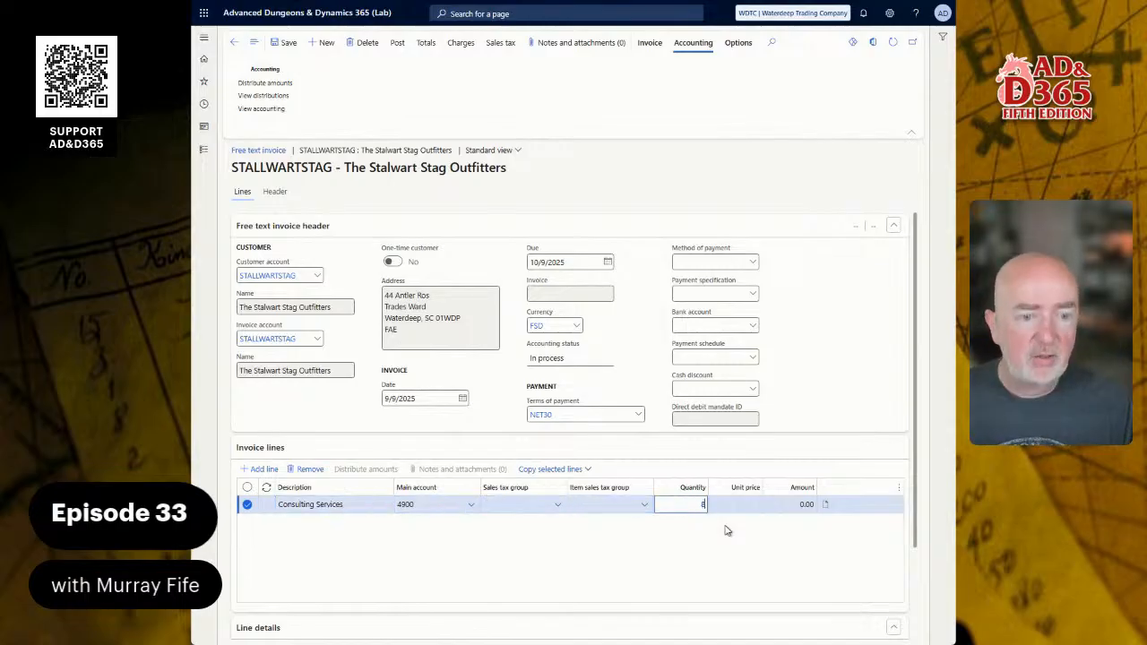
pyautogui.press('Tab')
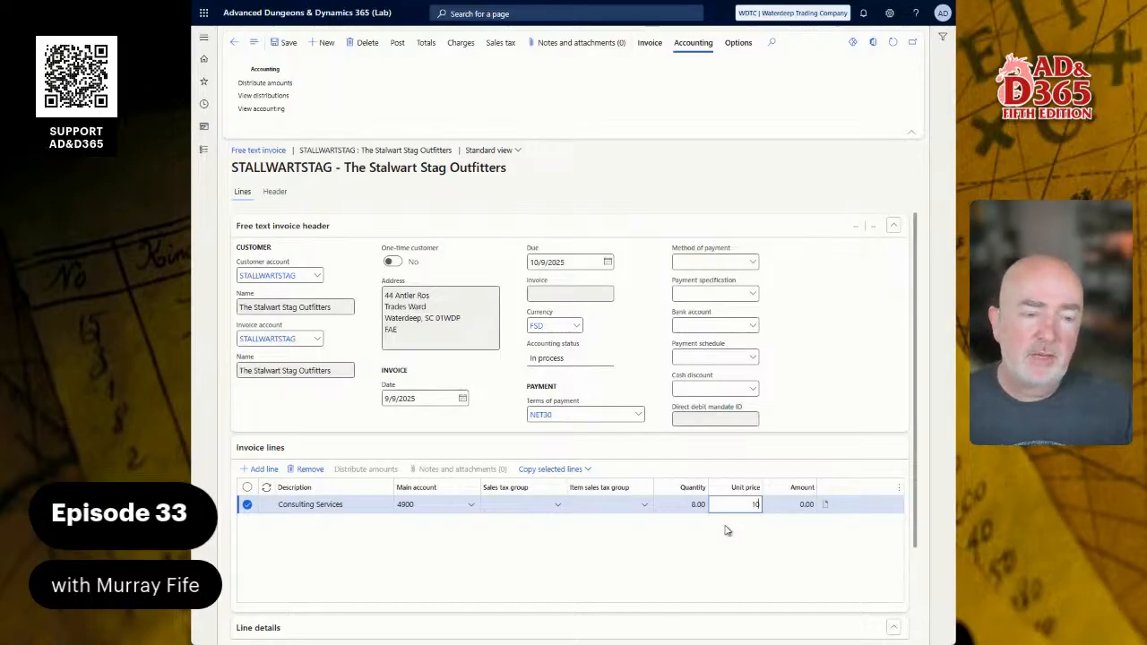
pyautogui.press('BackSpace')
pyautogui.press('BackSpace')
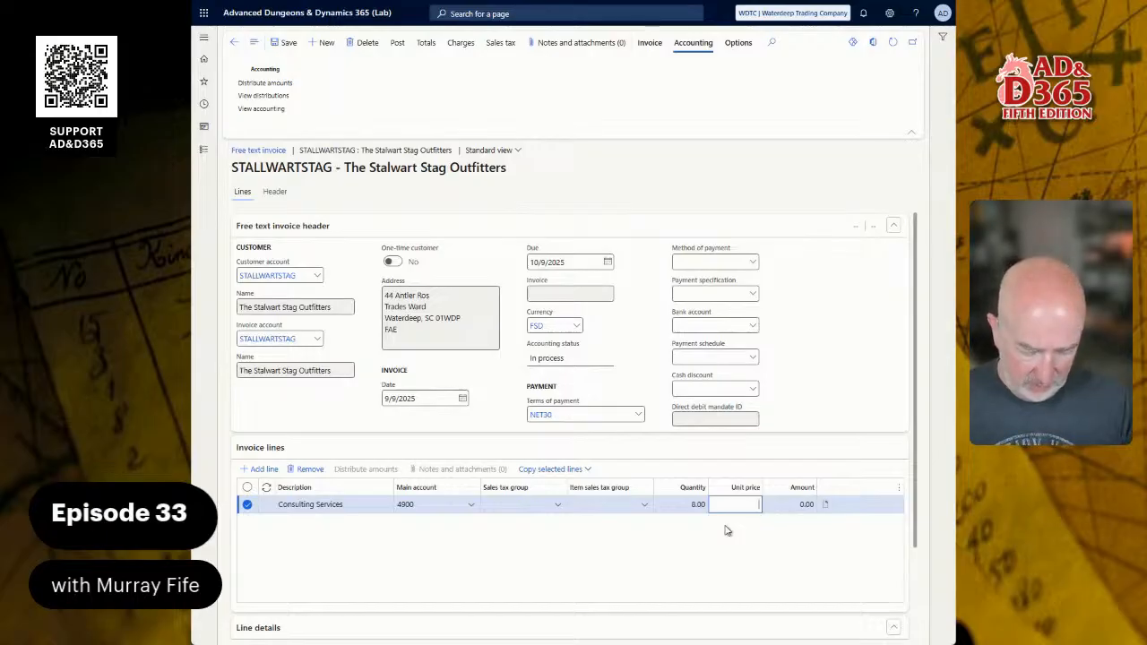
pyautogui.write('120')
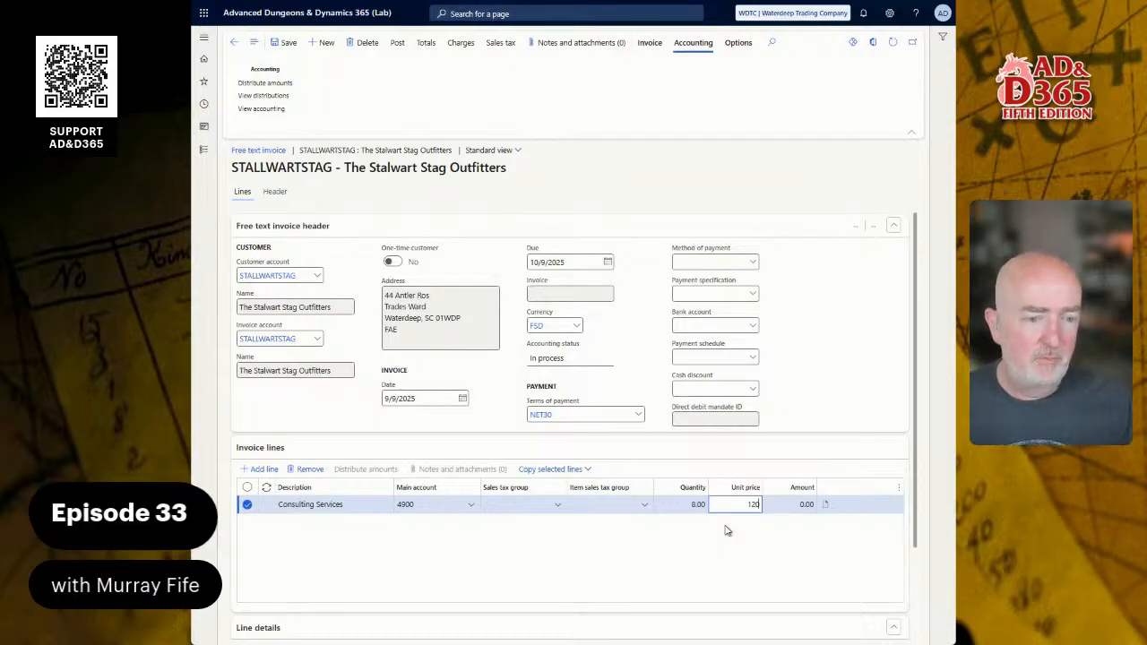
pyautogui.write('6')
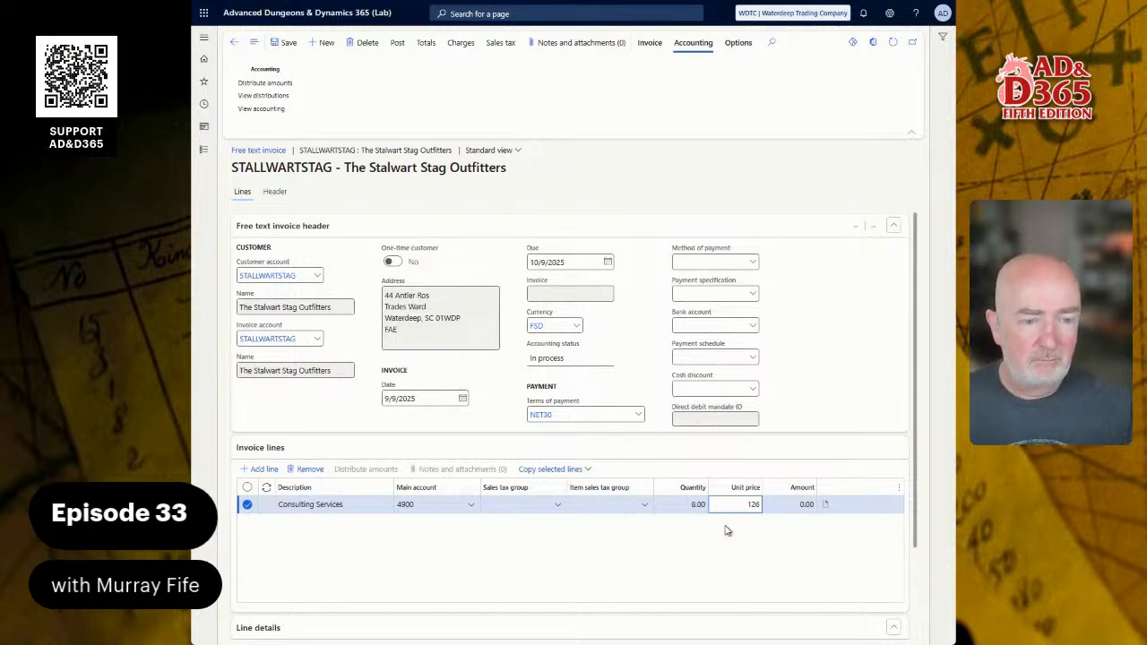
pyautogui.write('.')
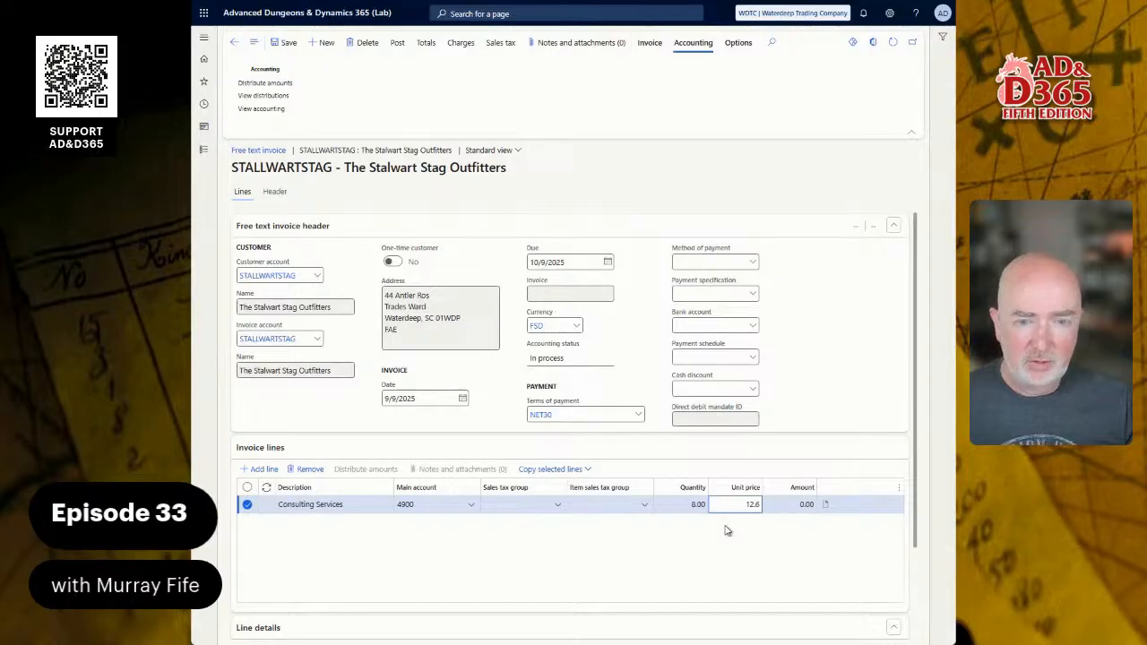
# Look through the currencies available for the invoice header without changing the selection
pyautogui.click(578, 327)
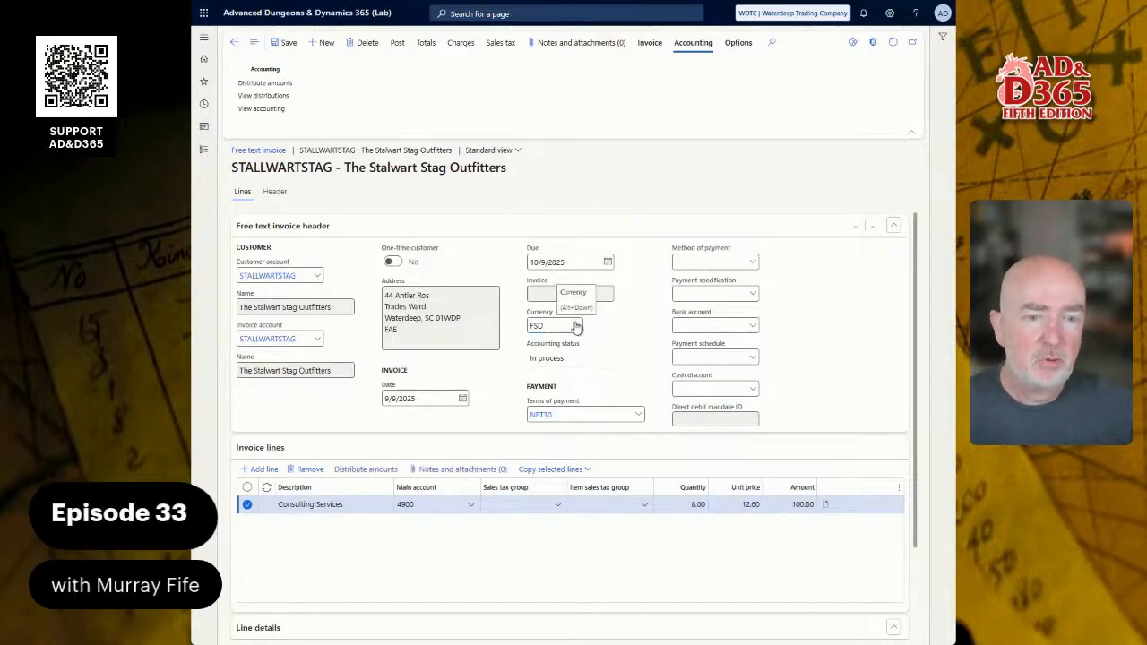
pyautogui.click(578, 328)
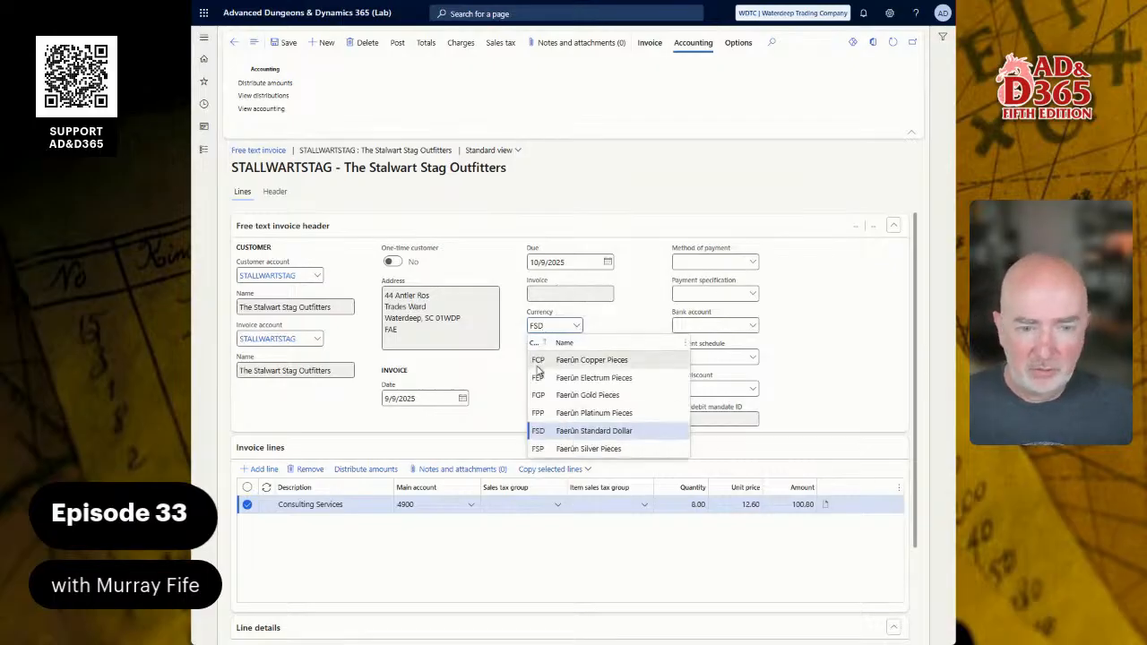
pyautogui.click(619, 328)
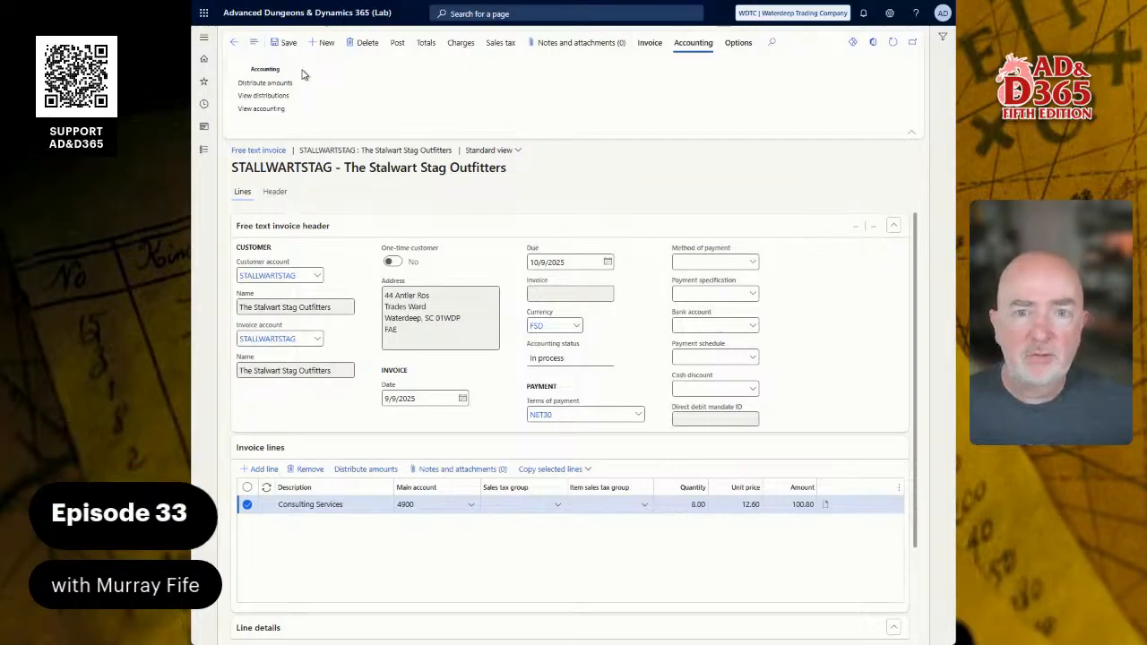
# Post the free text invoice with the default posting parameters and return to the customer record
pyautogui.click(396, 45)
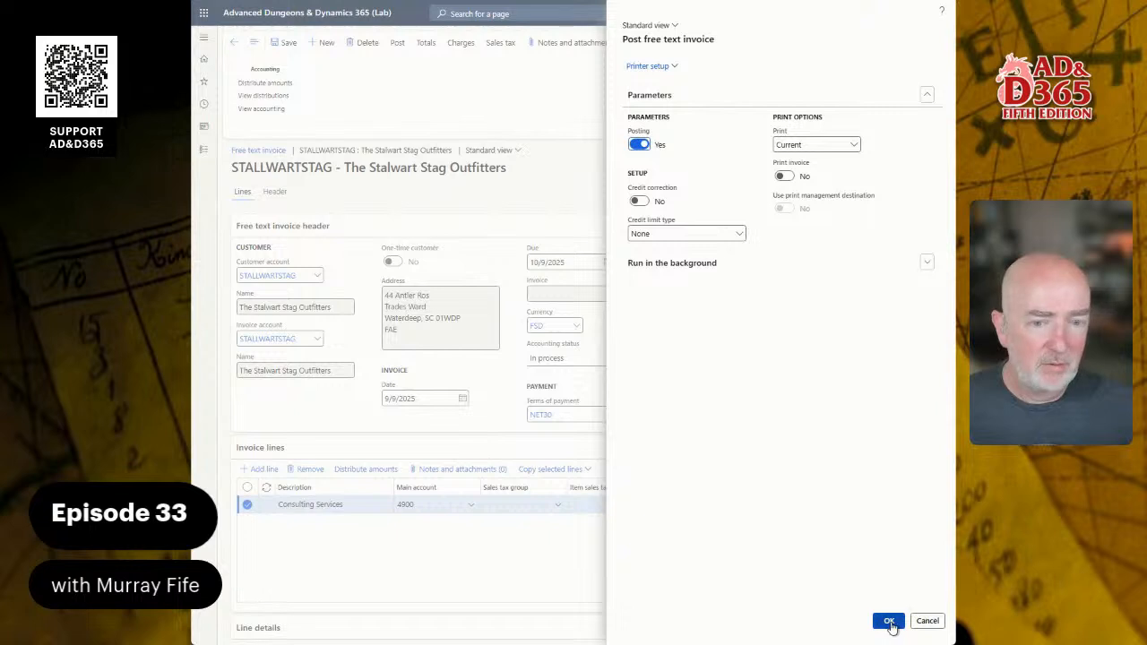
pyautogui.hotkey('alt', 'Return')
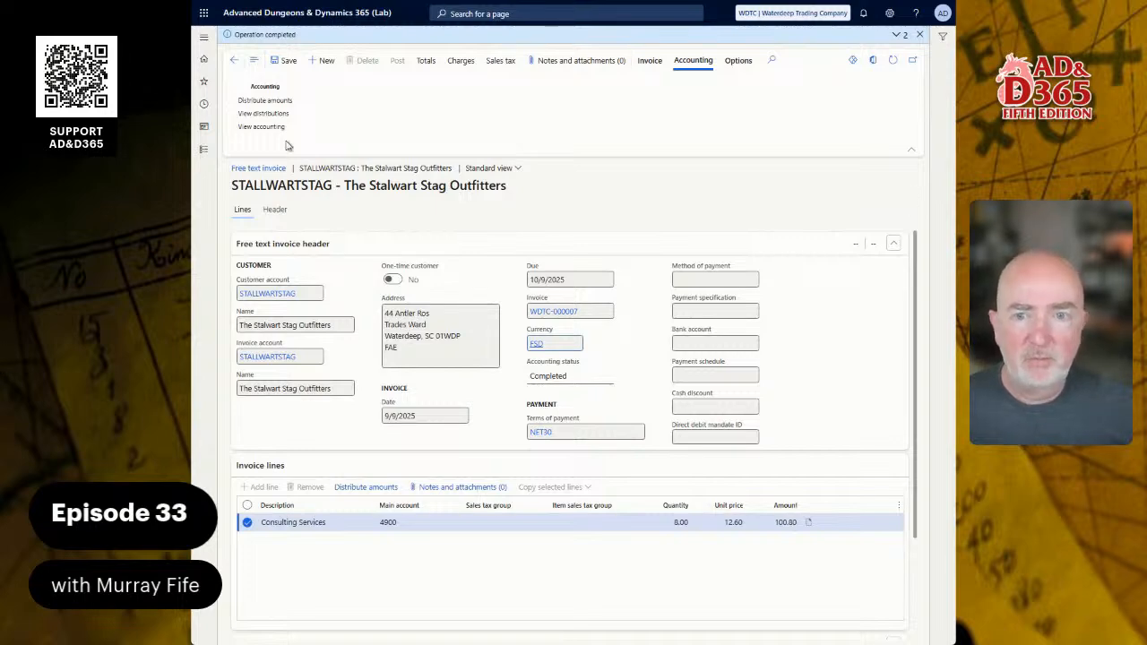
pyautogui.click(233, 61)
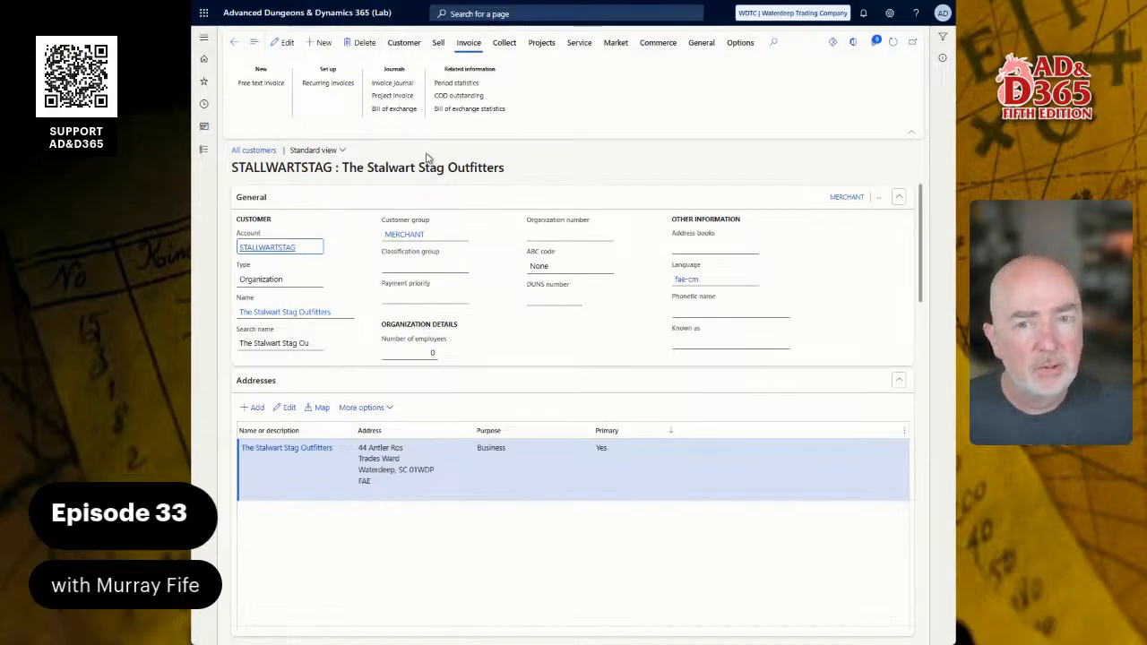
# Create a customer payment journal in Accounts receivable using the journal name CUSTPAY and open its lines
pyautogui.click(202, 151)
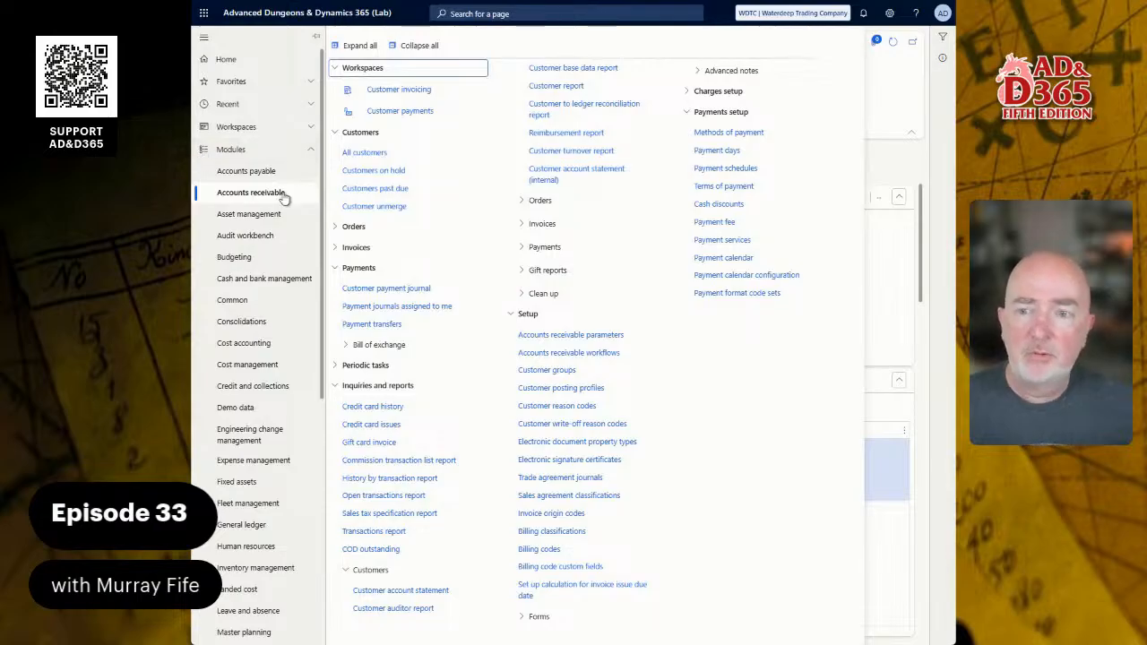
pyautogui.click(411, 289)
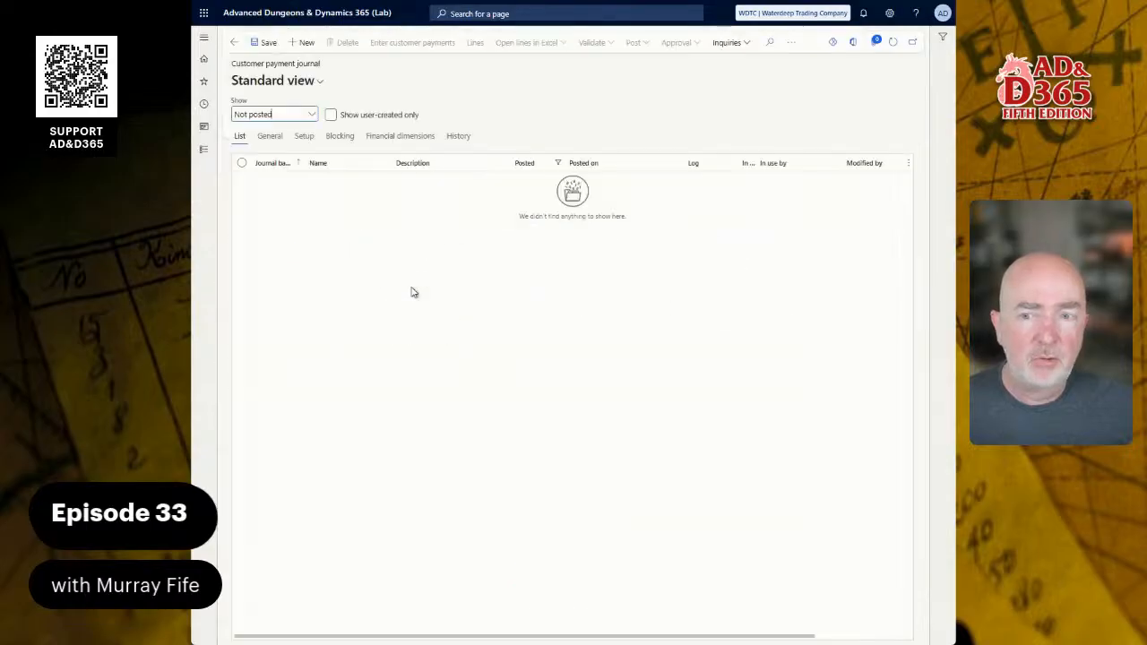
pyautogui.click(302, 43)
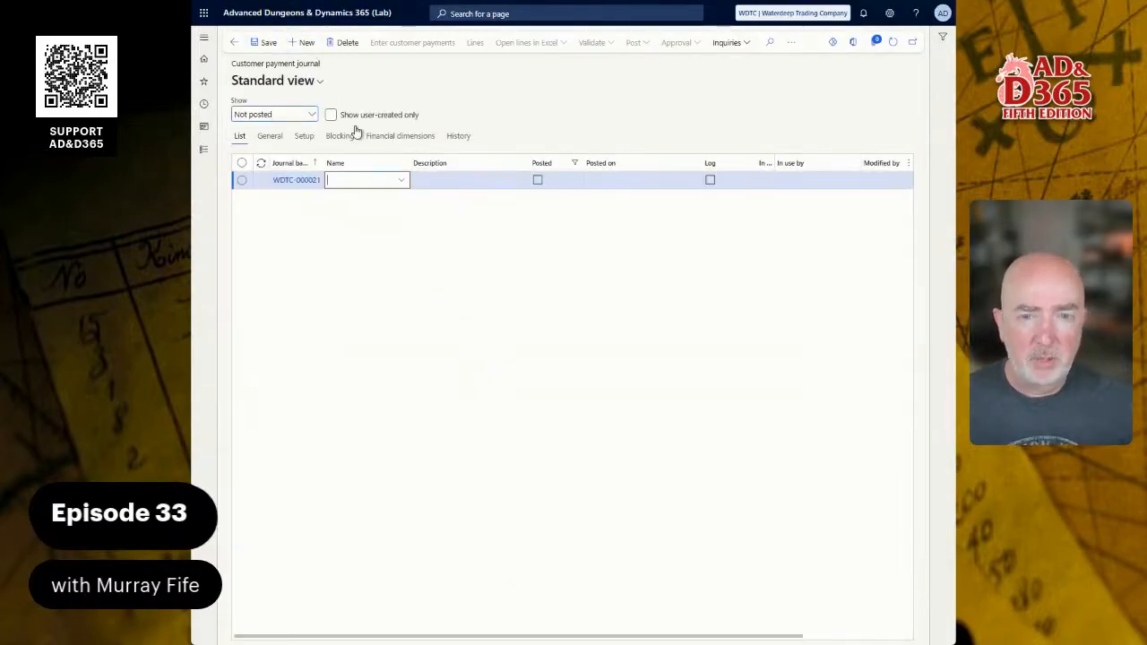
pyautogui.click(400, 182)
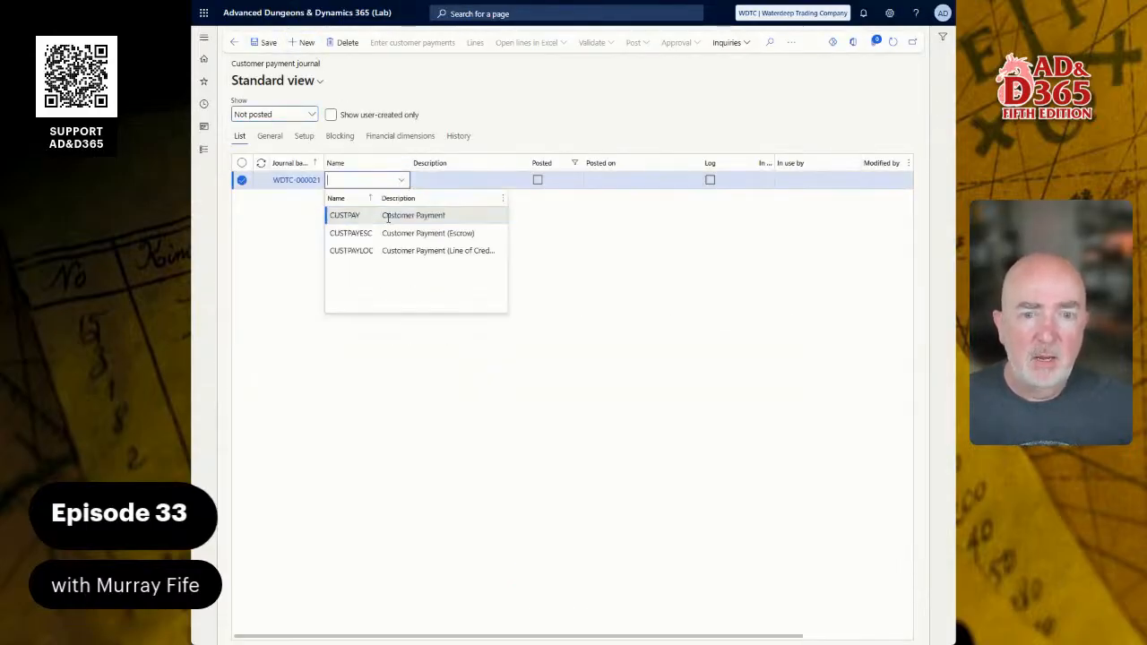
pyautogui.click(389, 219)
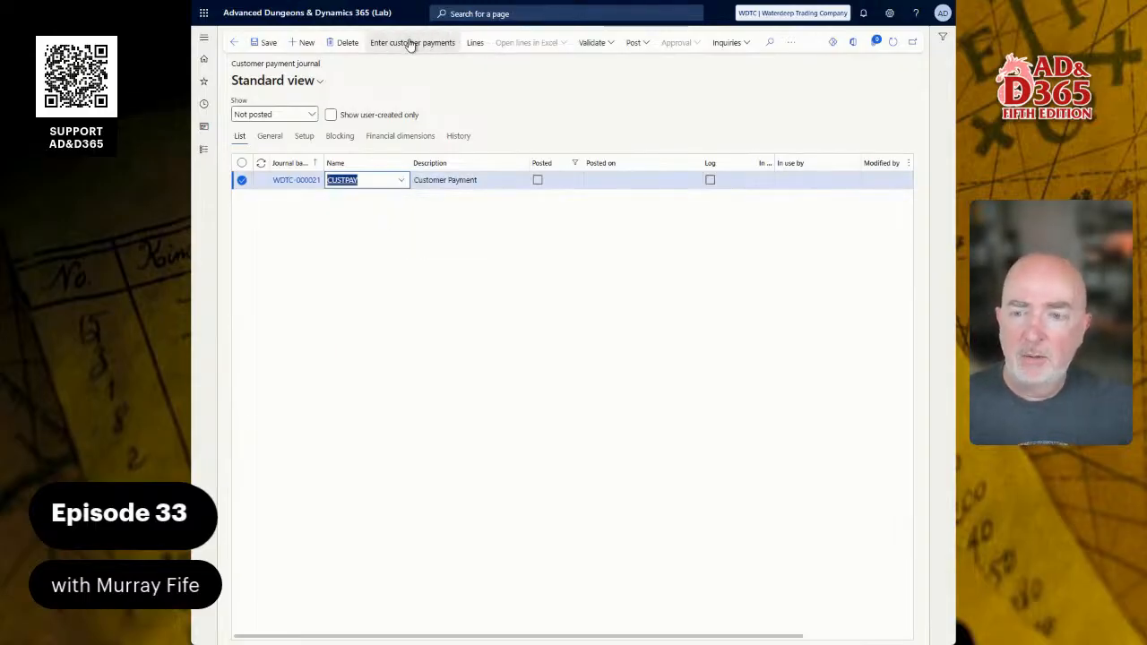
pyautogui.click(476, 47)
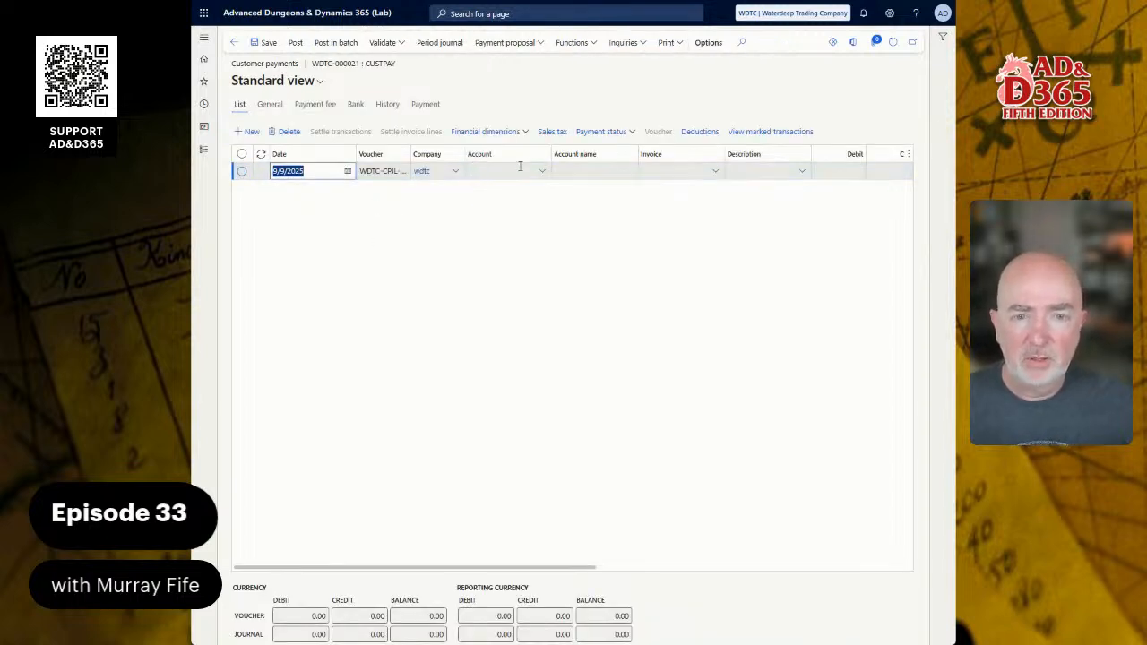
# Fill in the payment line with customer The Stalwart Stag Outfitters, its open consulting invoice, and the description "Misc Services"
pyautogui.click(543, 171)
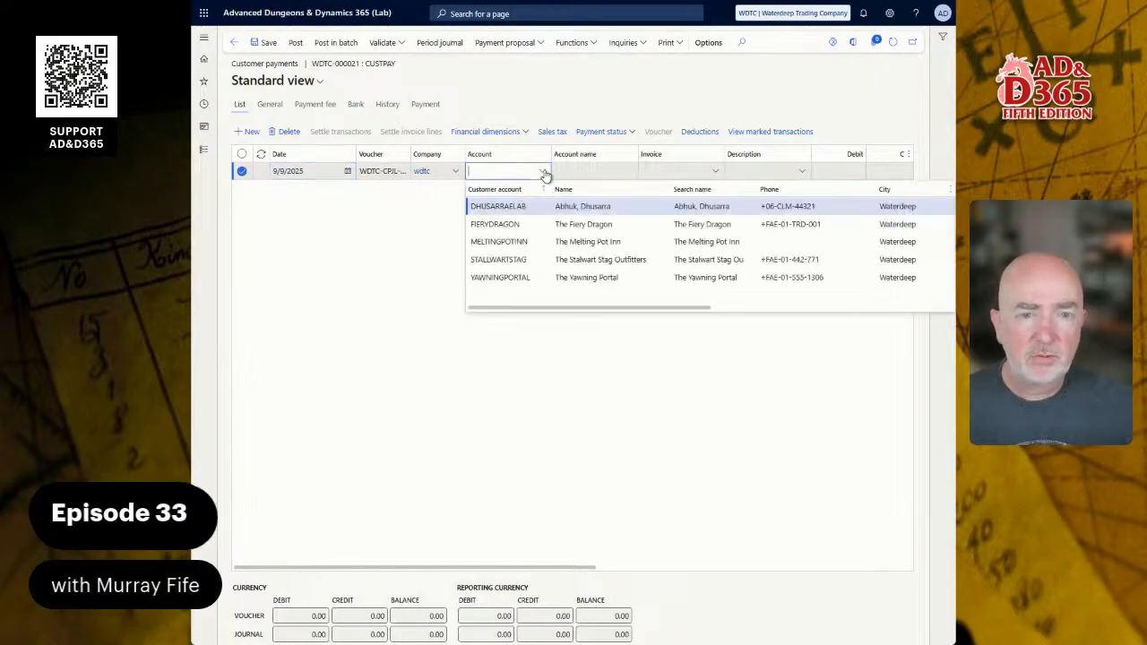
pyautogui.click(524, 260)
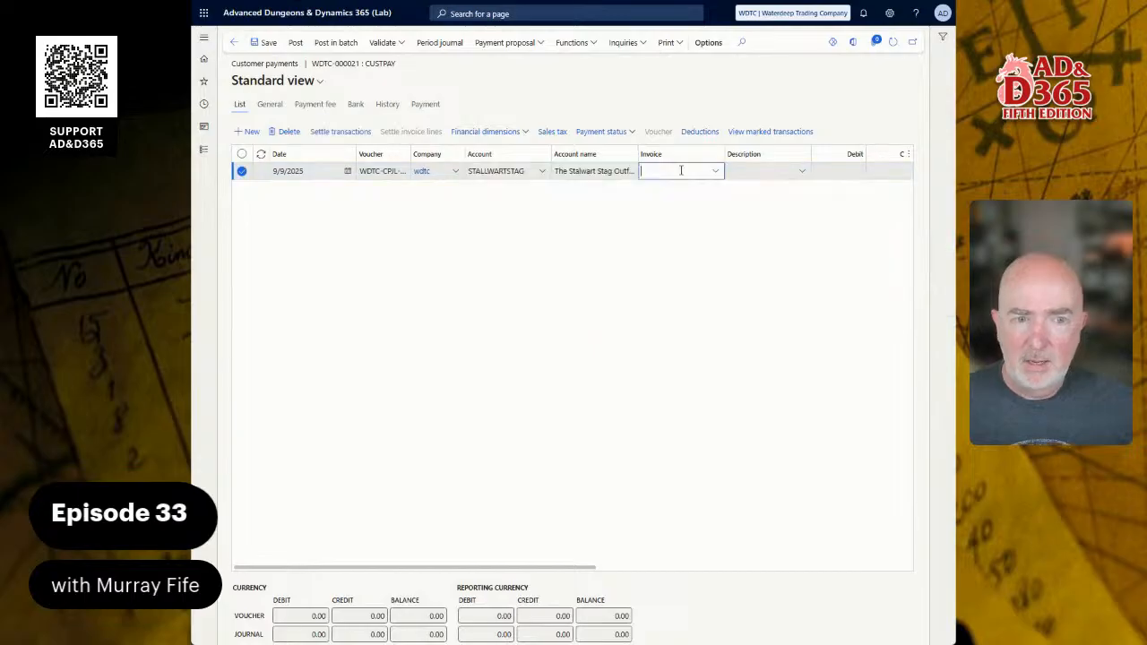
pyautogui.click(716, 171)
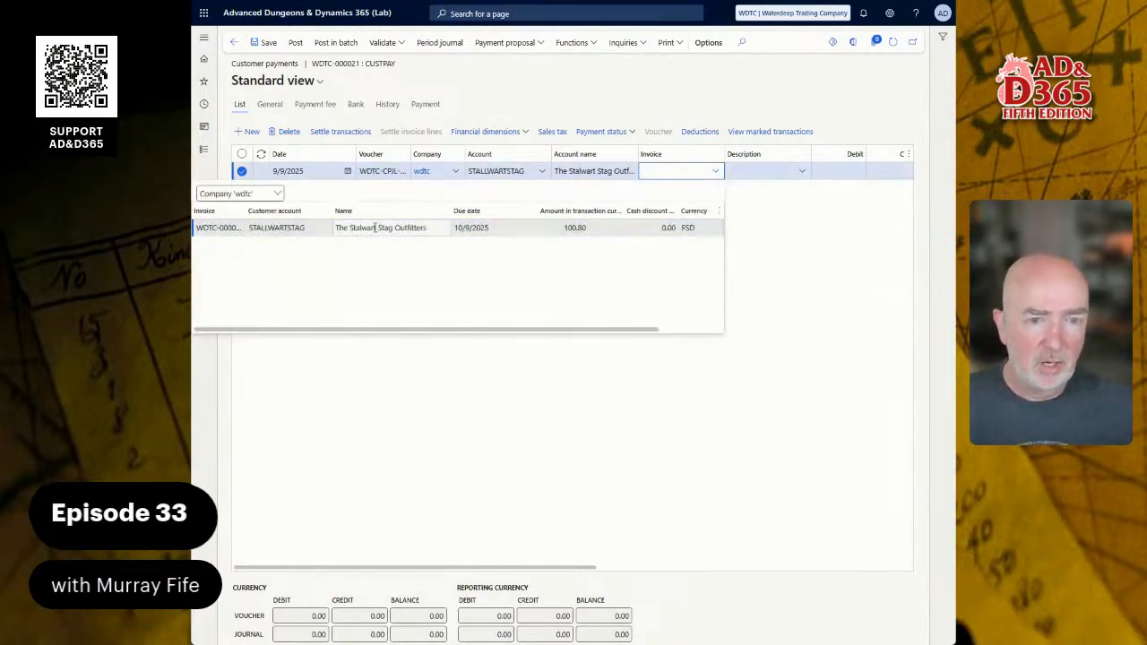
pyautogui.click(532, 228)
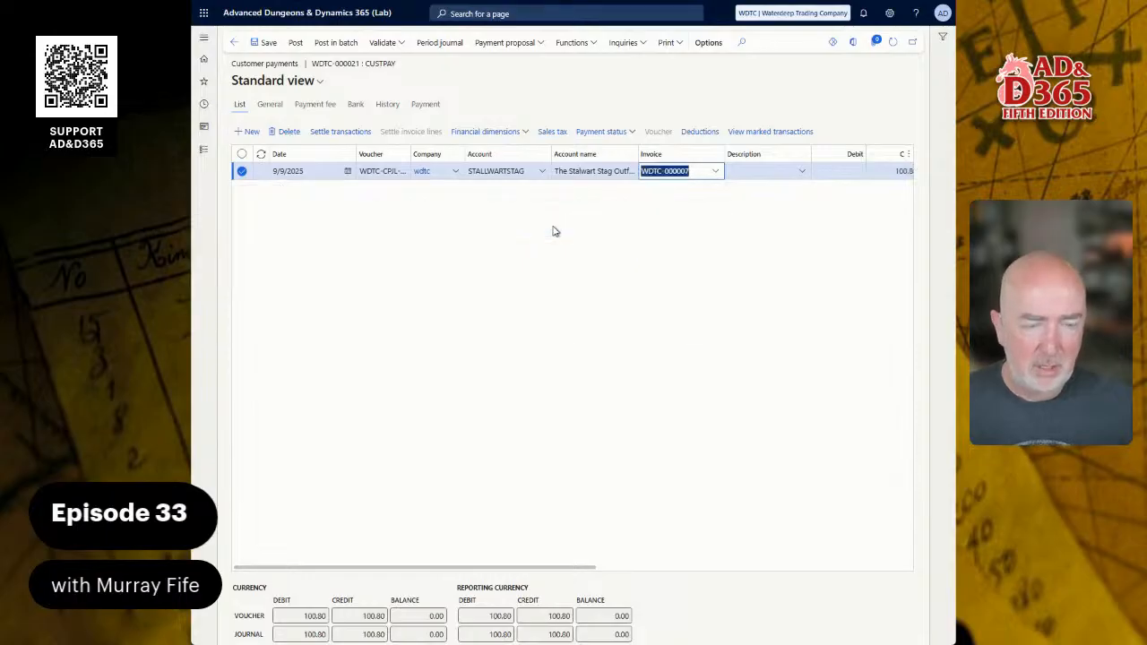
pyautogui.click(739, 173)
pyautogui.write('Mis')
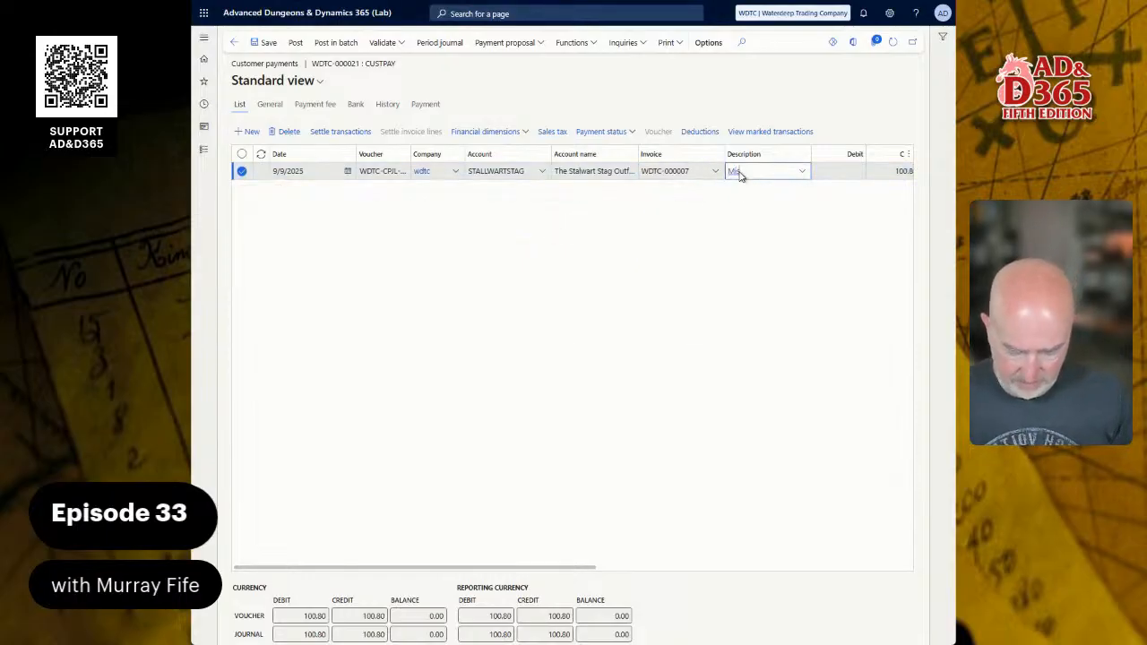
pyautogui.write('c Services')
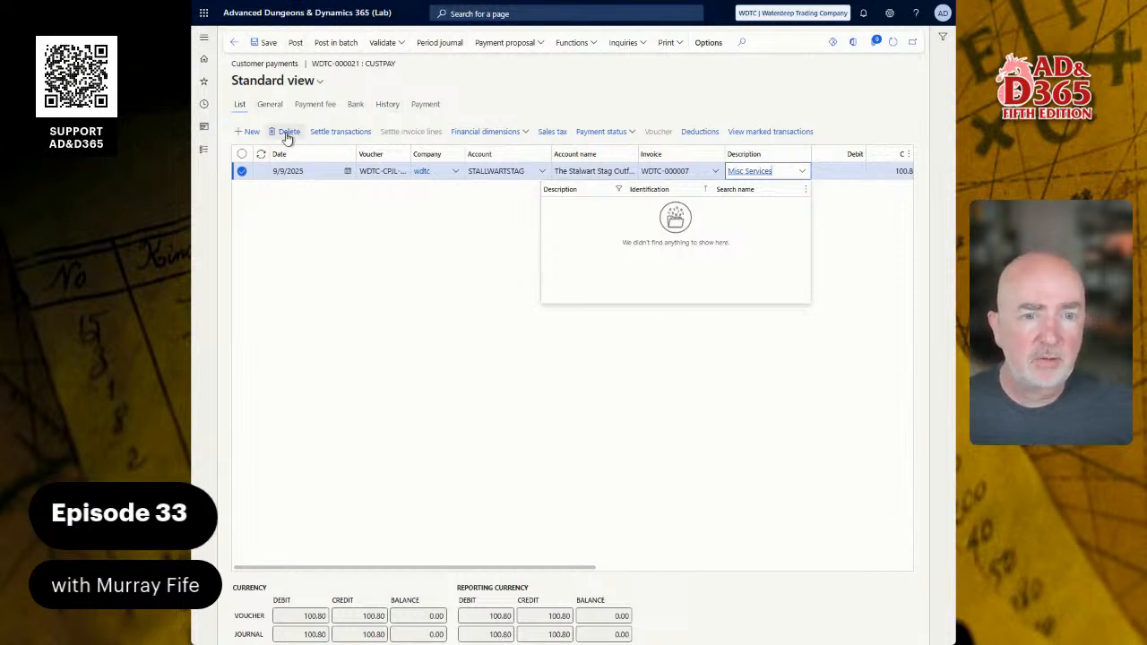
# Delete the Misc Services payment line from the journal and dismiss the record error dialogs
pyautogui.click(403, 166)
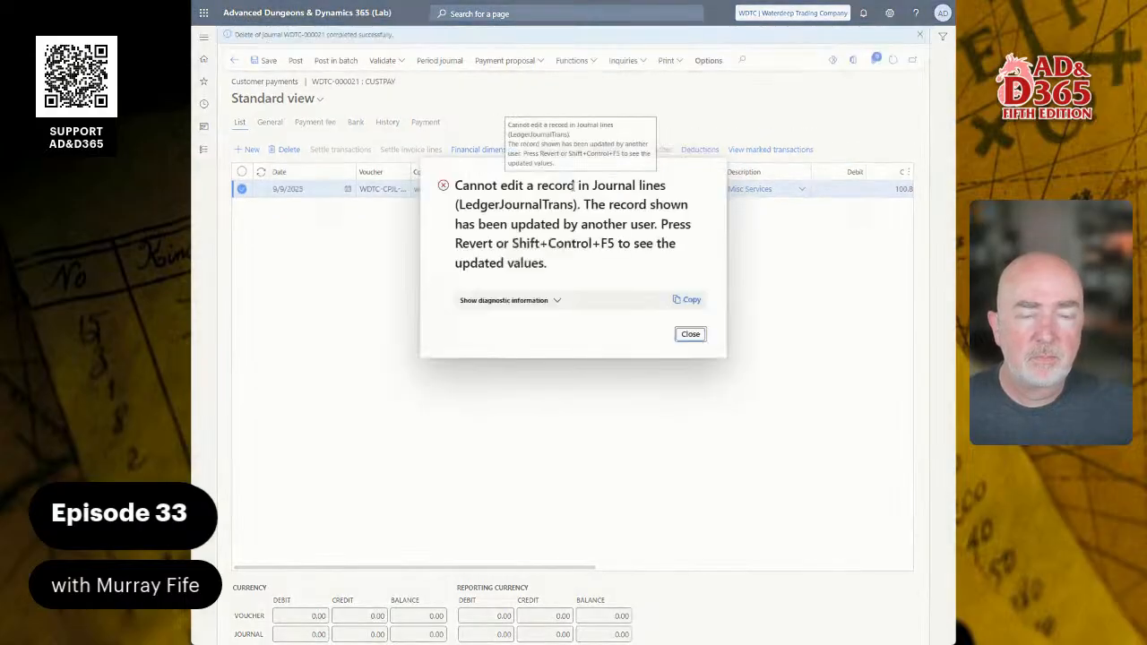
pyautogui.click(690, 335)
pyautogui.click(288, 150)
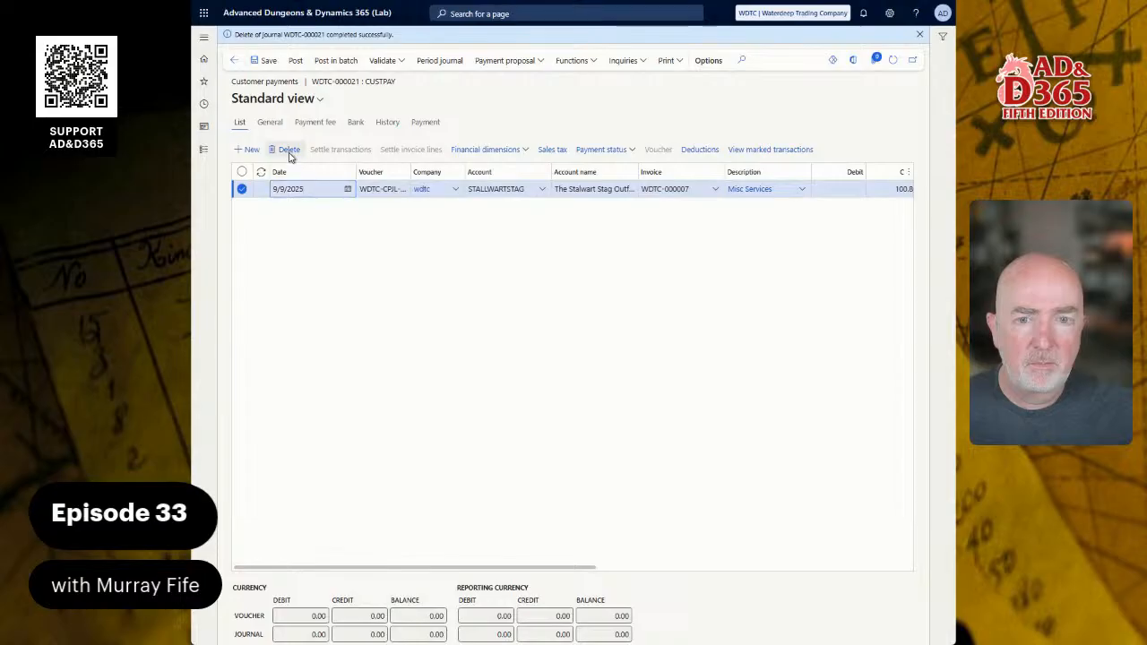
pyautogui.click(690, 334)
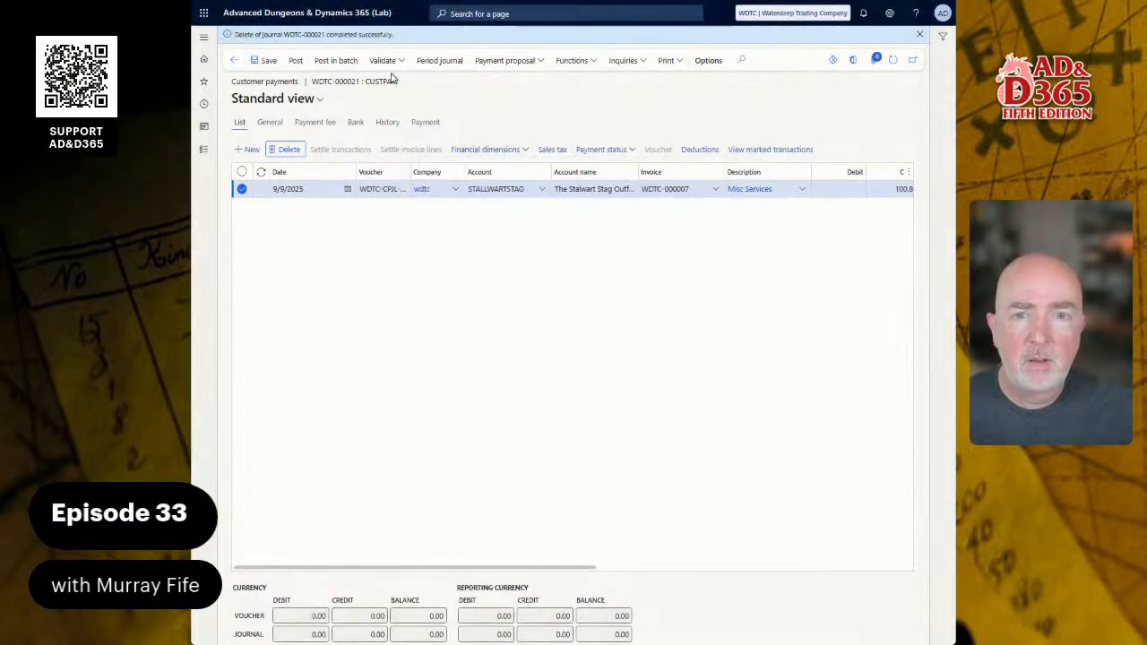
# Reload the browser page to return to the refreshed customer payment journal list
pyautogui.rightClick(494, 98)
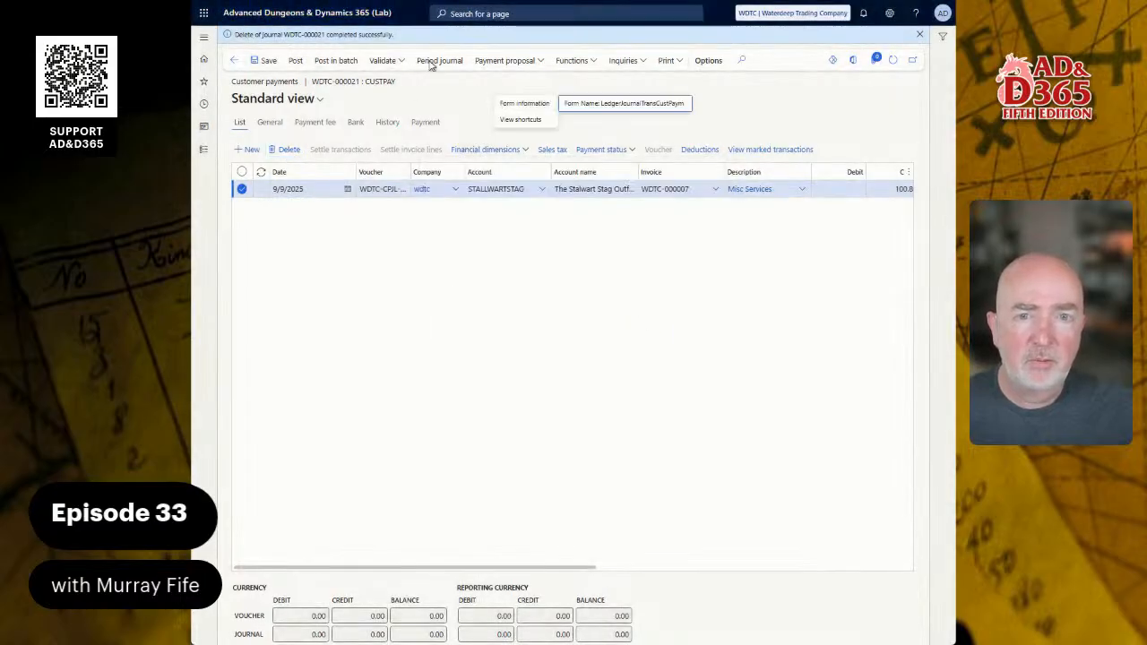
pyautogui.moveTo(371, 3)
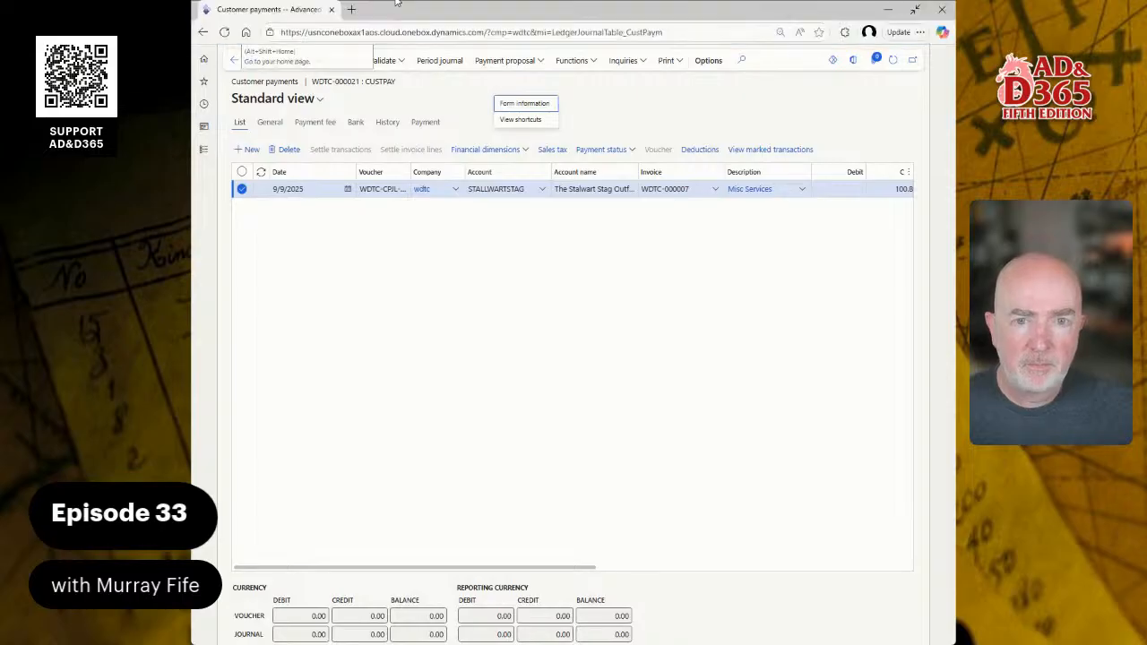
pyautogui.click(225, 32)
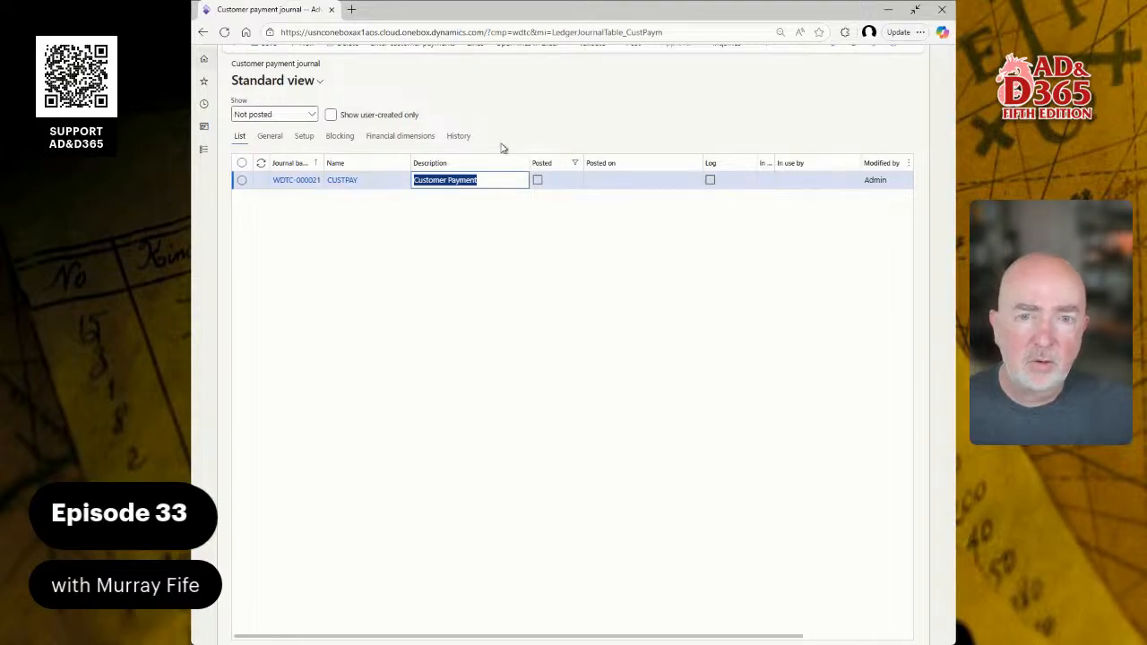
# Start entering customer payments for the CUSTPAY journal, choose customer The Stalwart Stag Outfitters, and mark its open invoice for payment
pyautogui.click(453, 231)
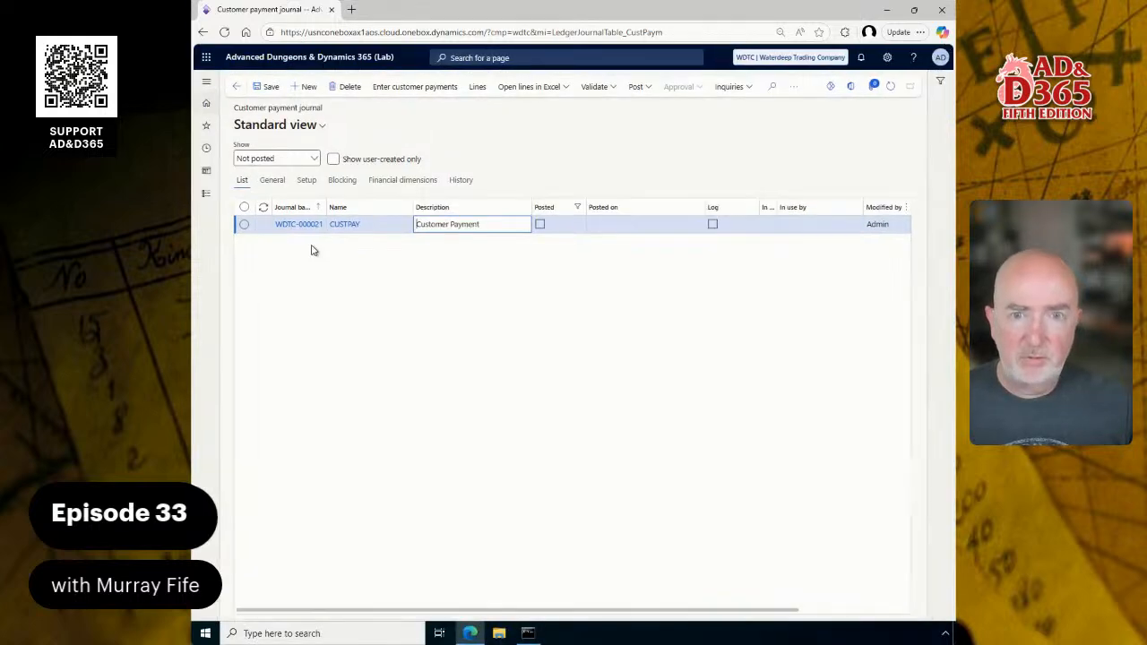
pyautogui.press('F11')
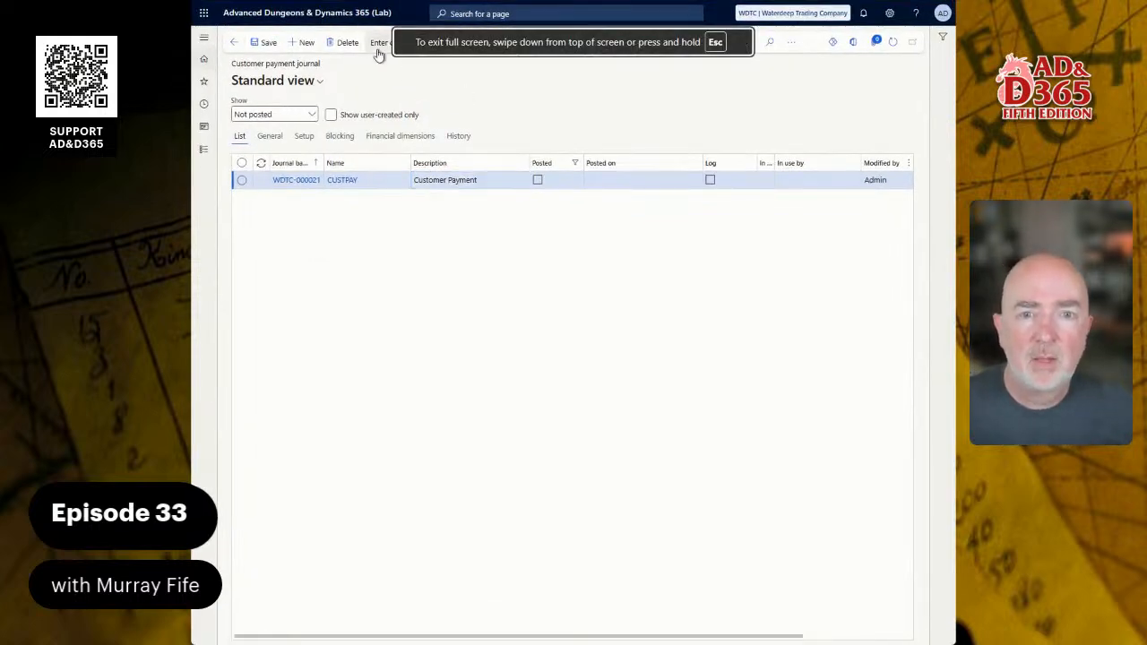
pyautogui.click(379, 45)
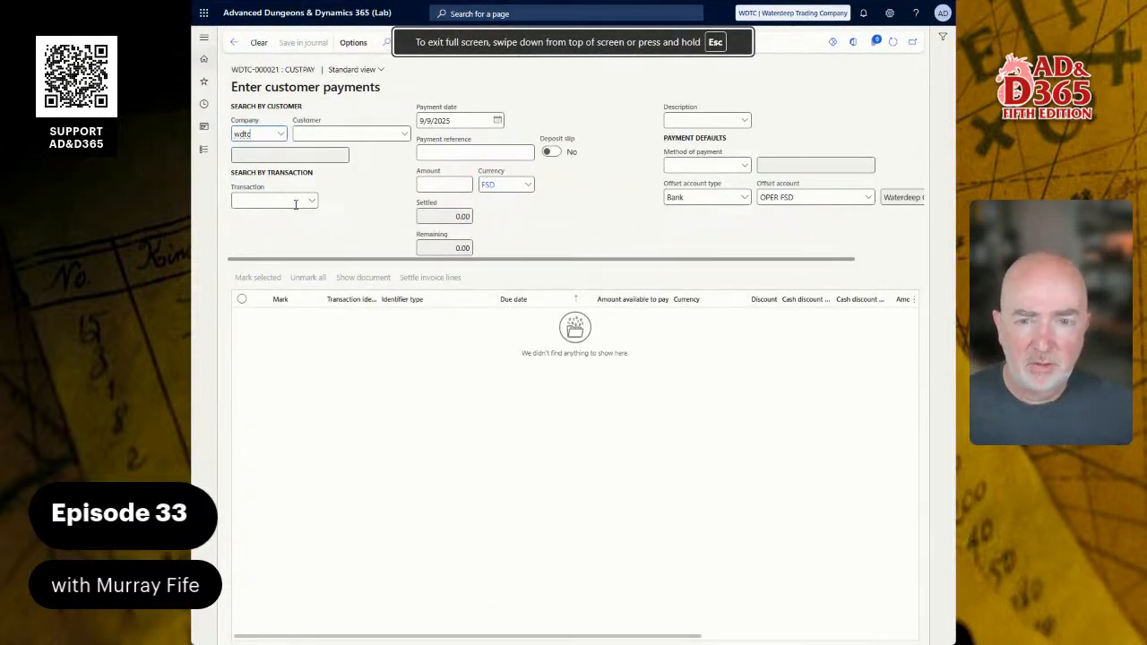
pyautogui.click(404, 133)
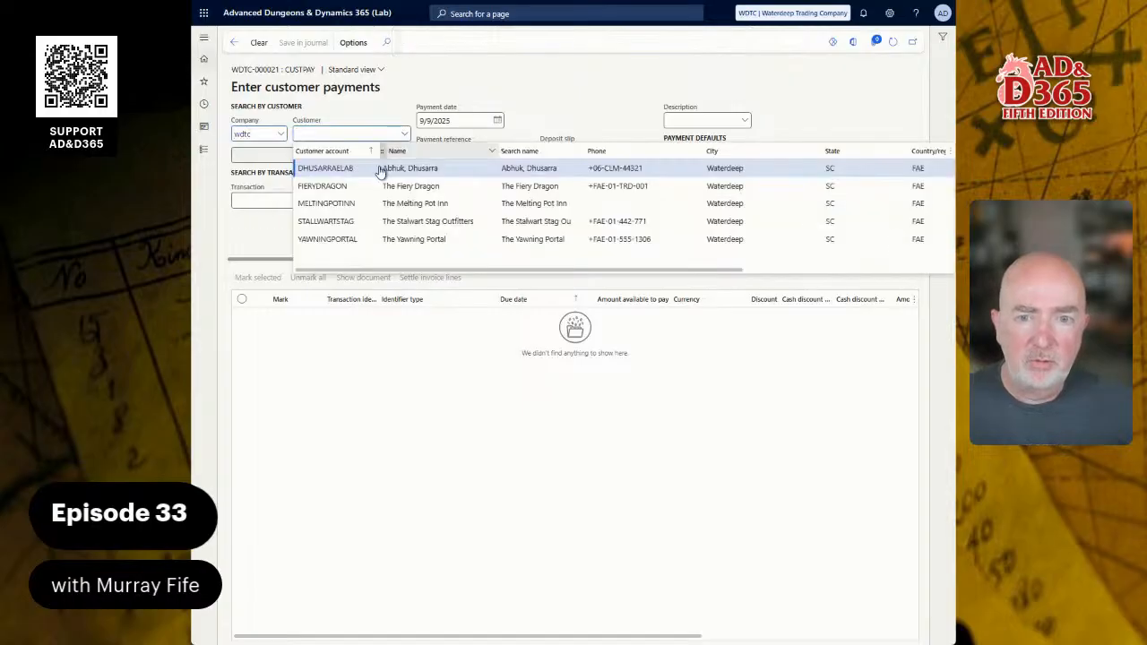
pyautogui.click(361, 221)
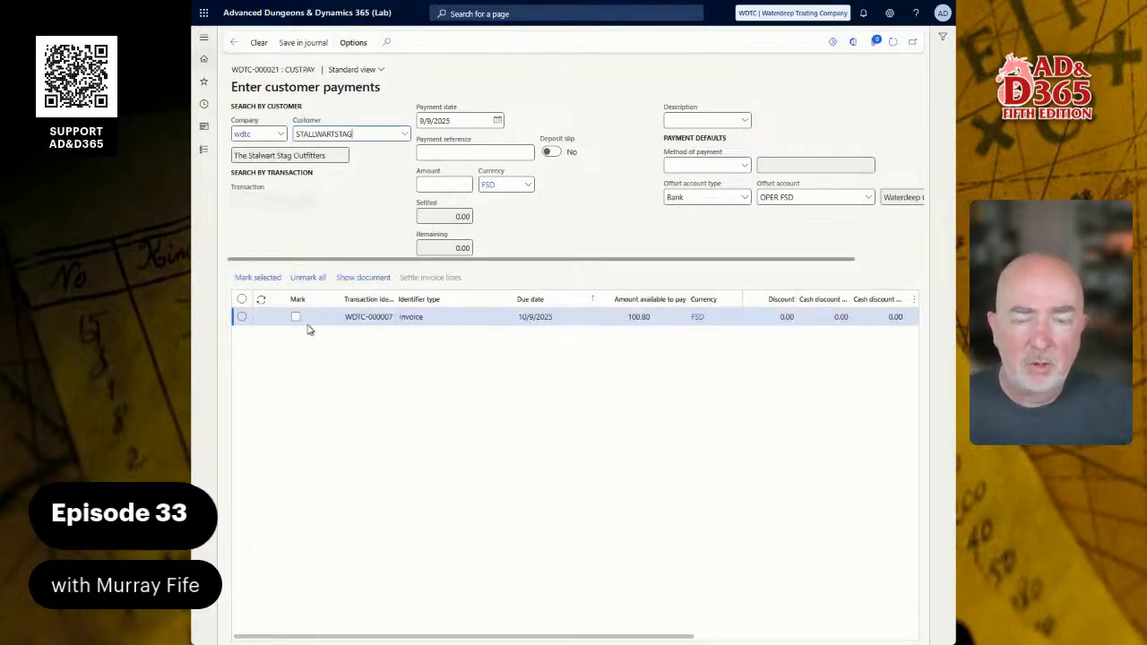
pyautogui.click(300, 318)
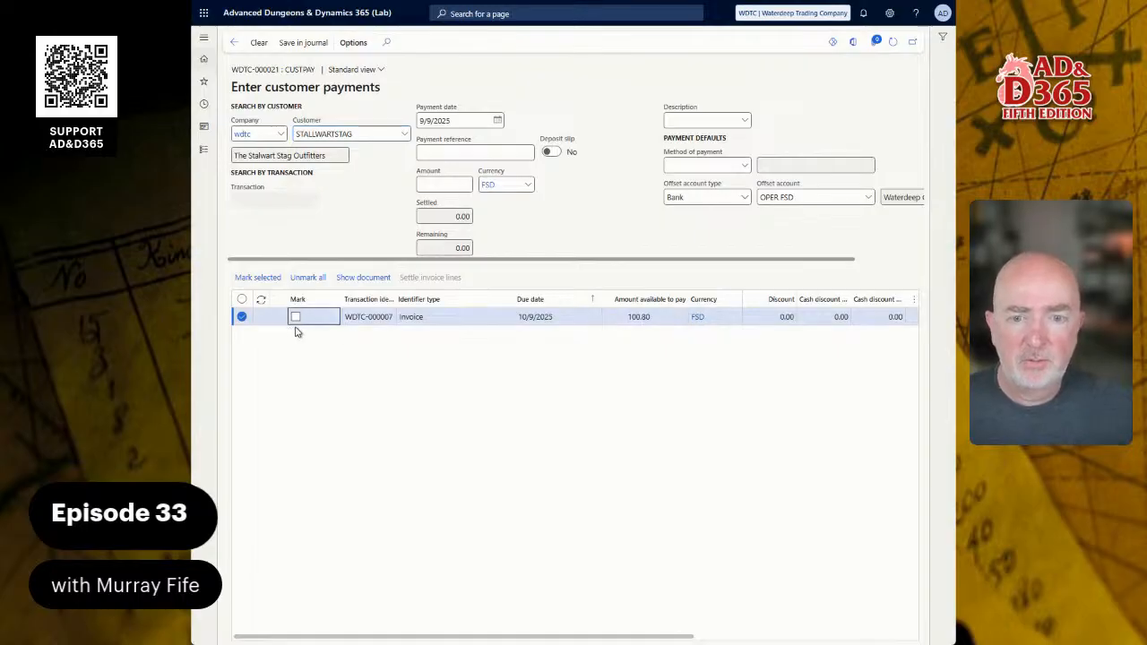
pyautogui.click(296, 318)
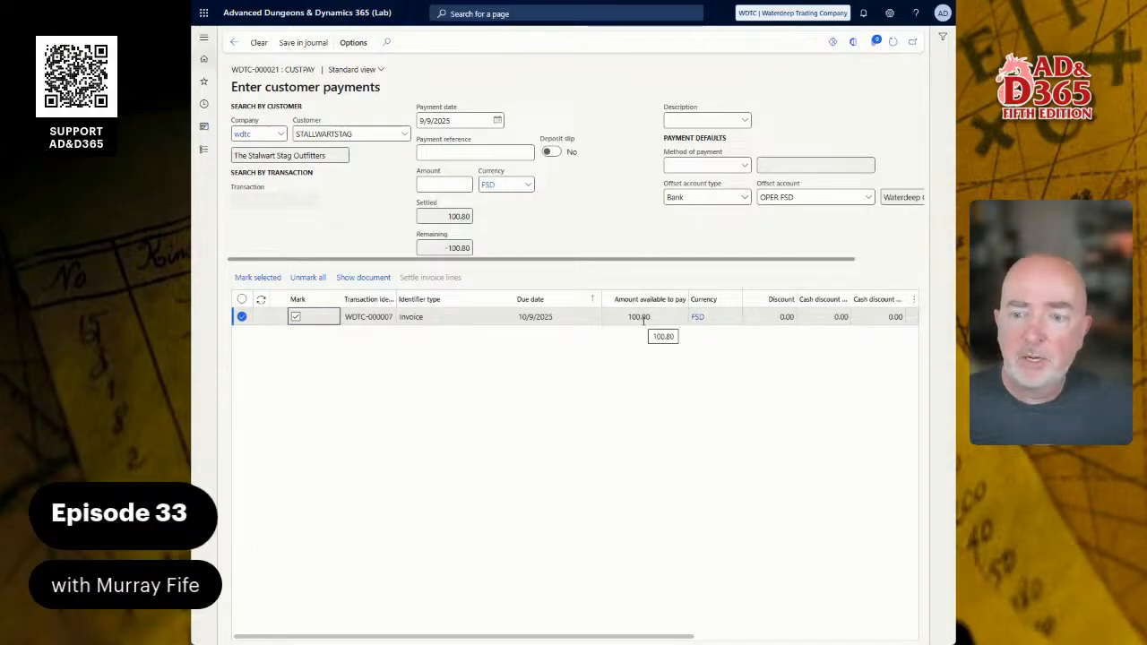
# Enable the deposit slip, set the payment reference to CHK 128937-SS, and choose CASH as the method of payment
pyautogui.click(550, 151)
pyautogui.click(493, 154)
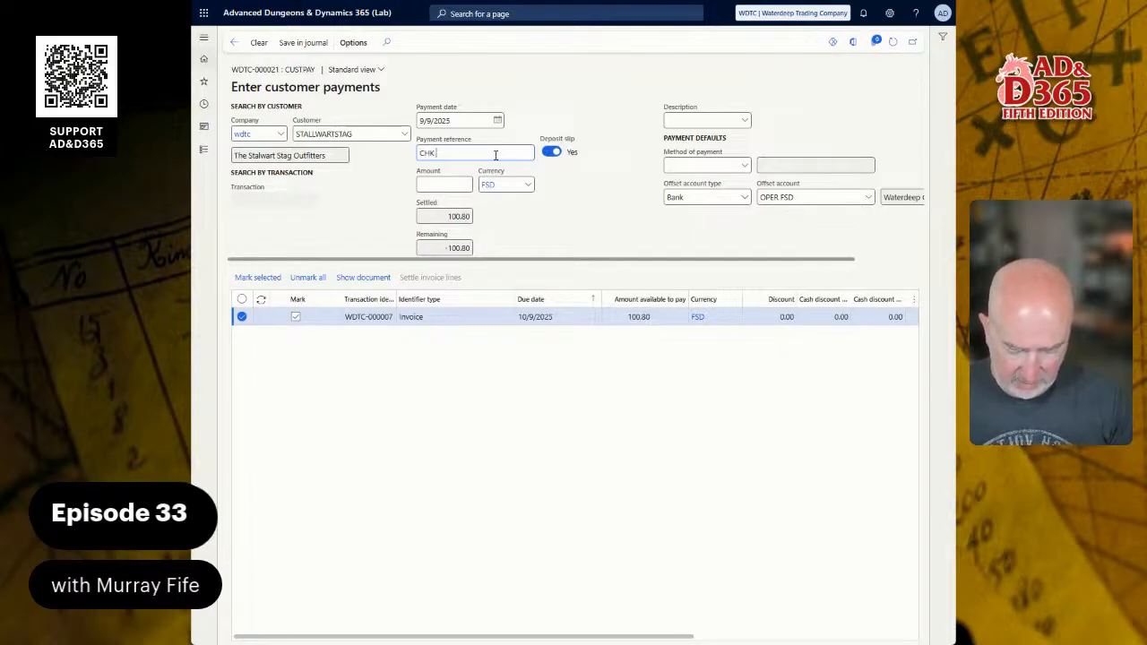
pyautogui.write('CHK 128937')
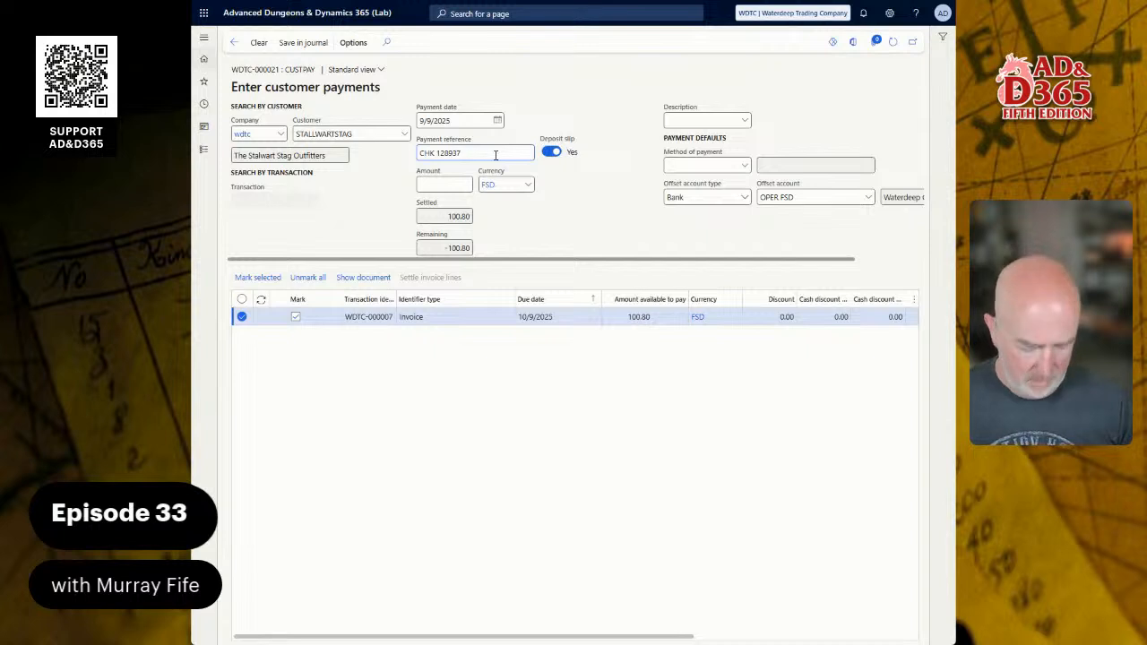
pyautogui.write('-SS')
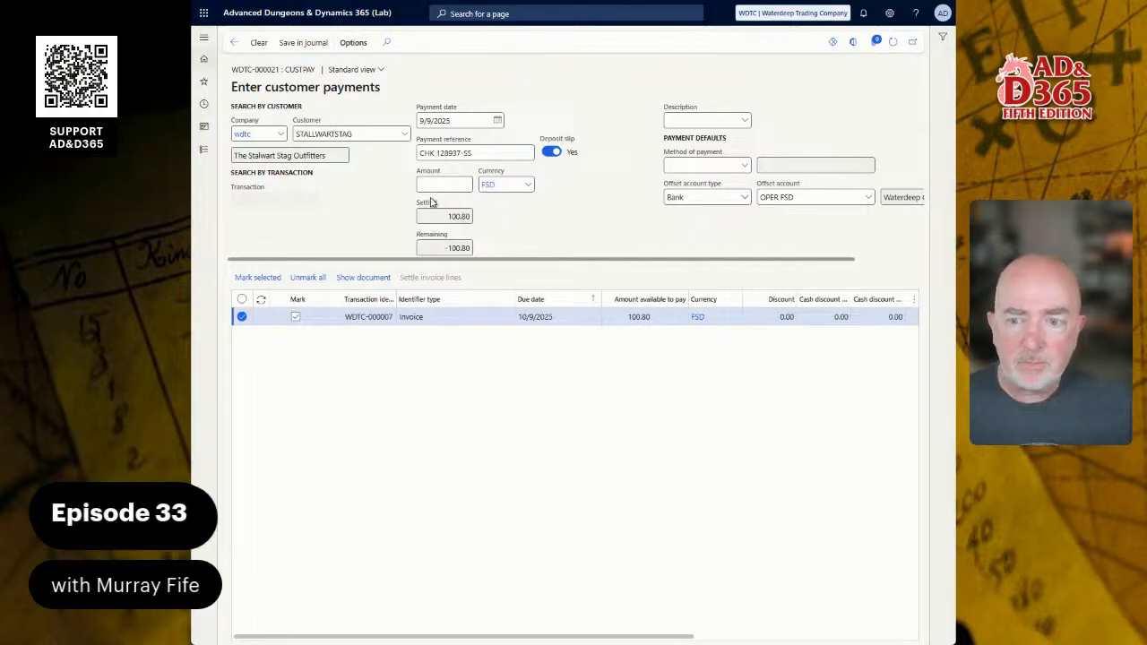
pyautogui.click(741, 169)
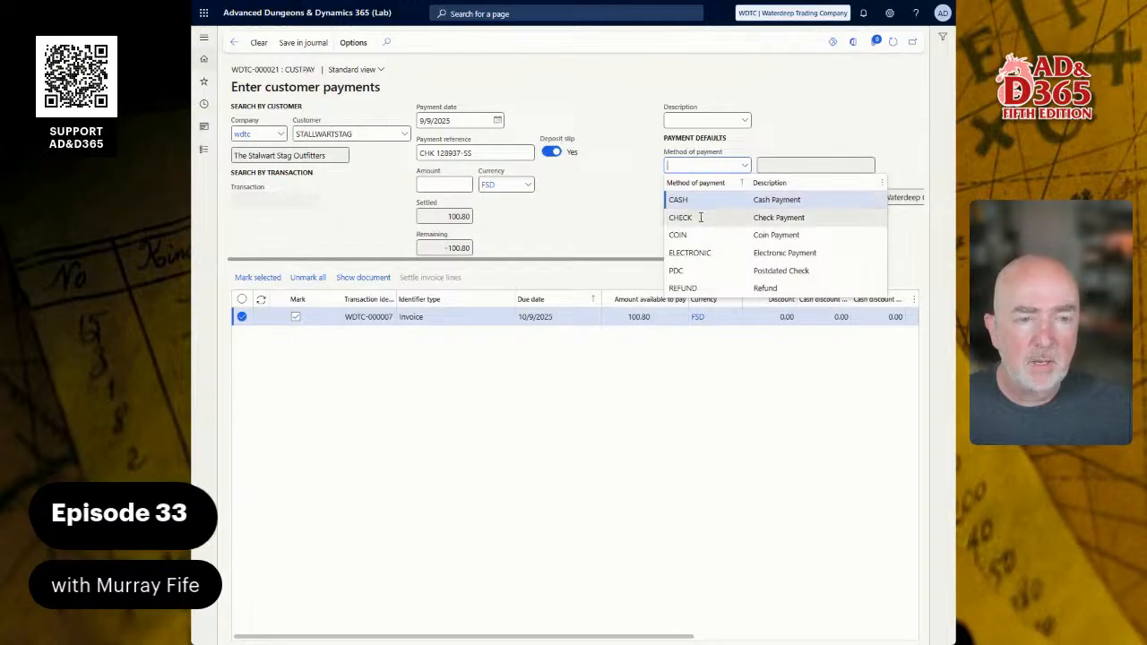
pyautogui.click(681, 199)
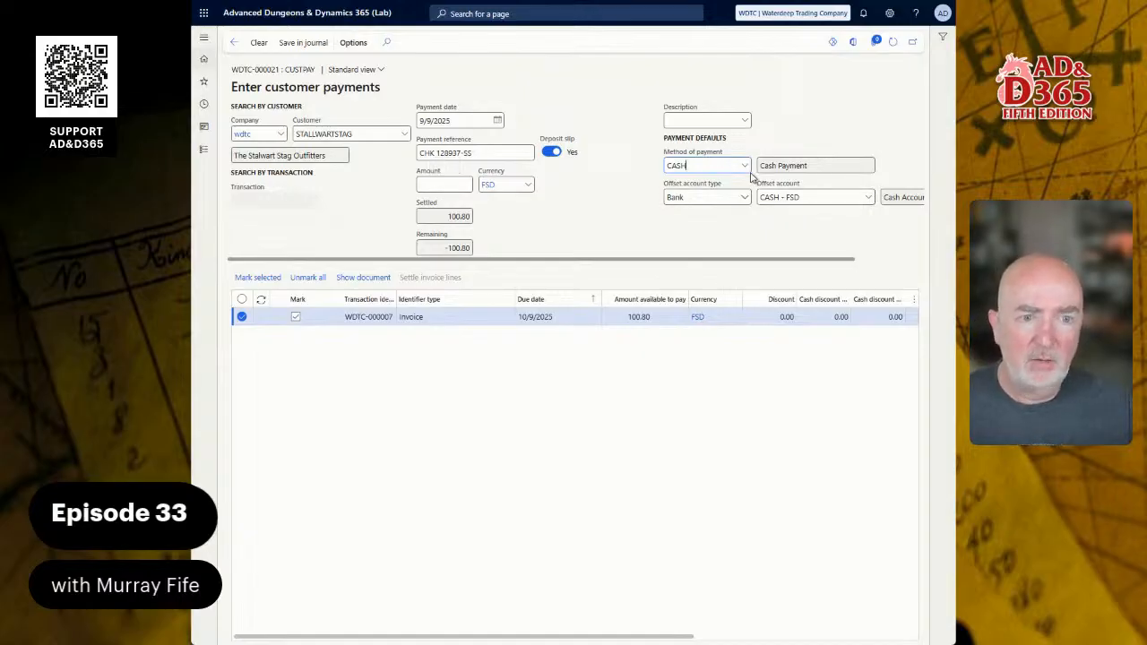
# Set the payment amount to 90.8, save the payment in the journal, and return to the customer payment journal list
pyautogui.click(460, 186)
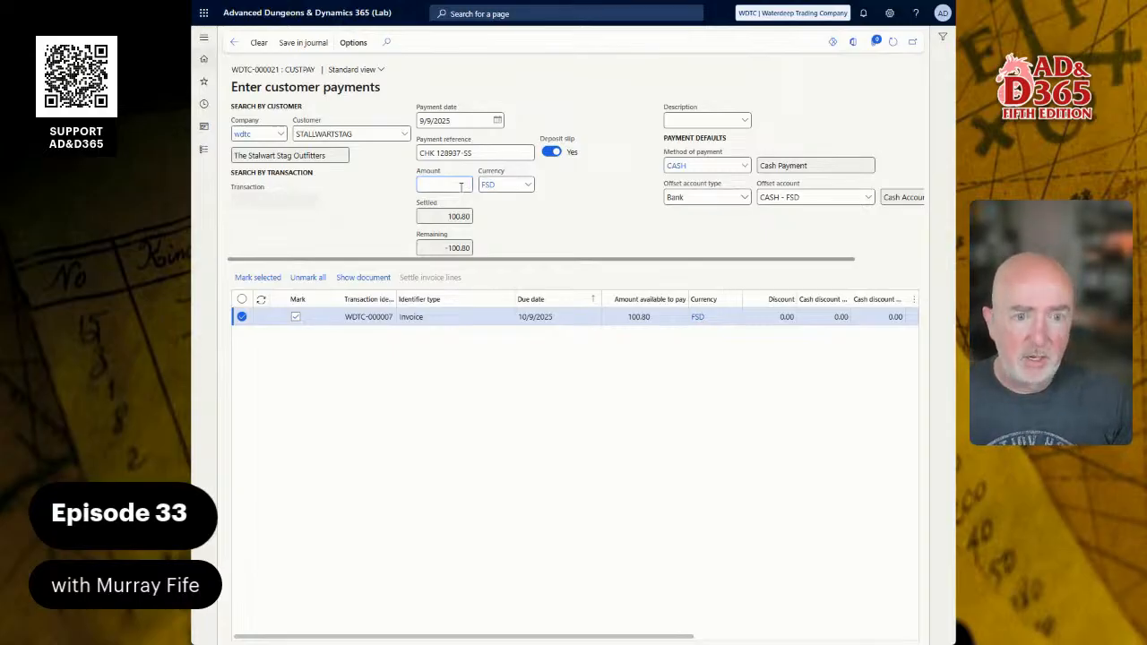
pyautogui.write('50')
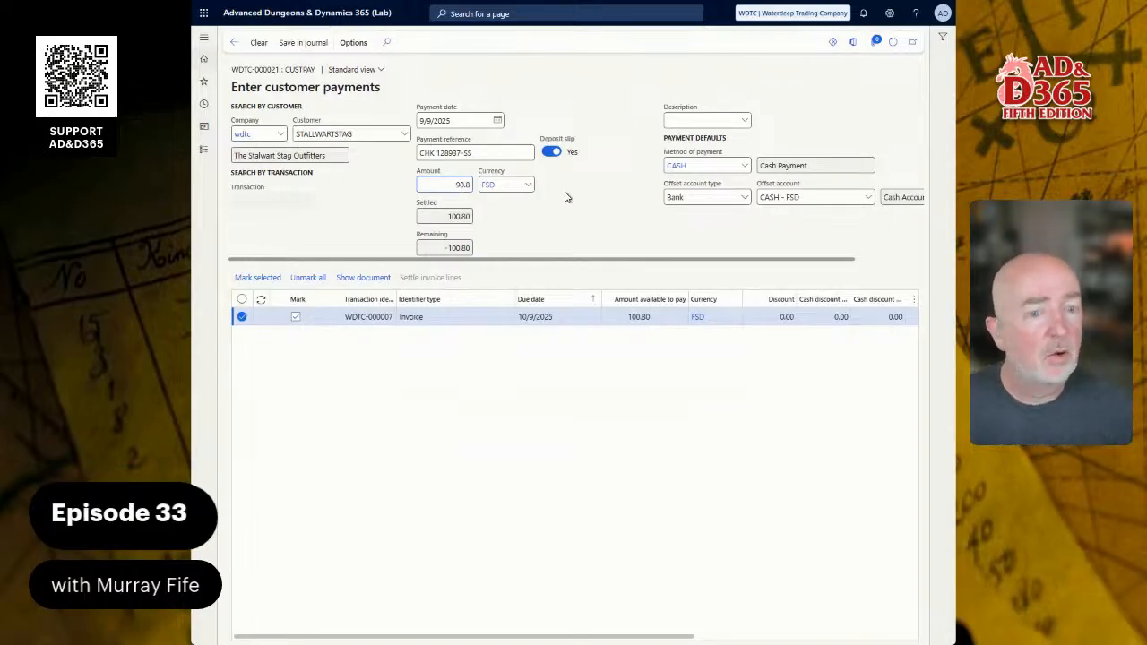
pyautogui.click(303, 43)
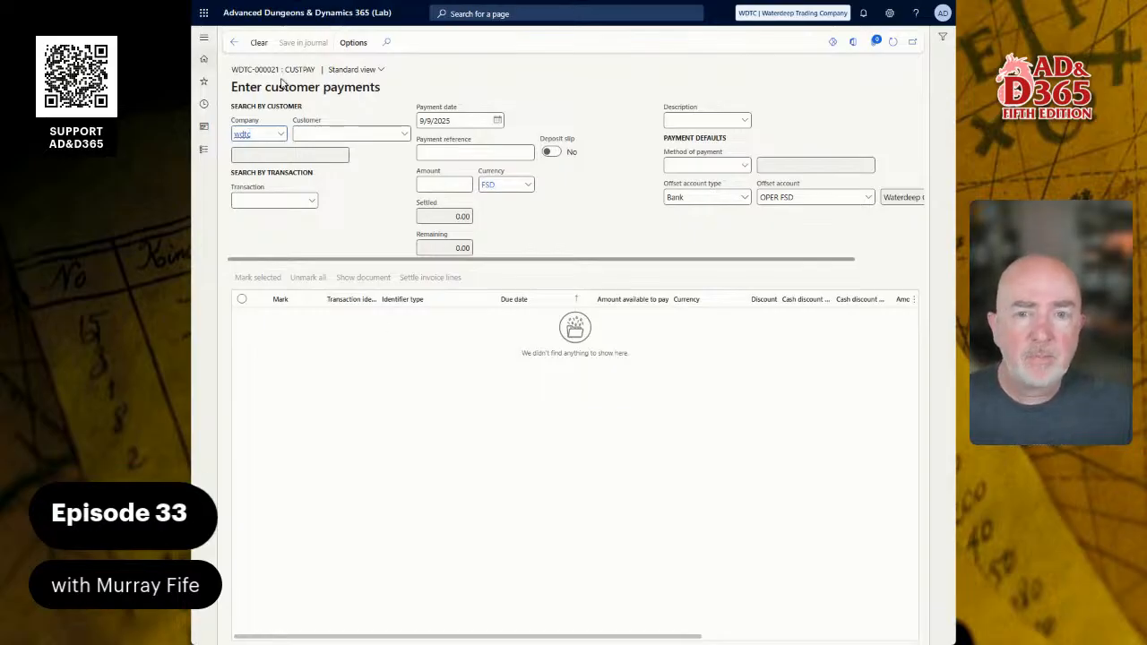
pyautogui.click(234, 42)
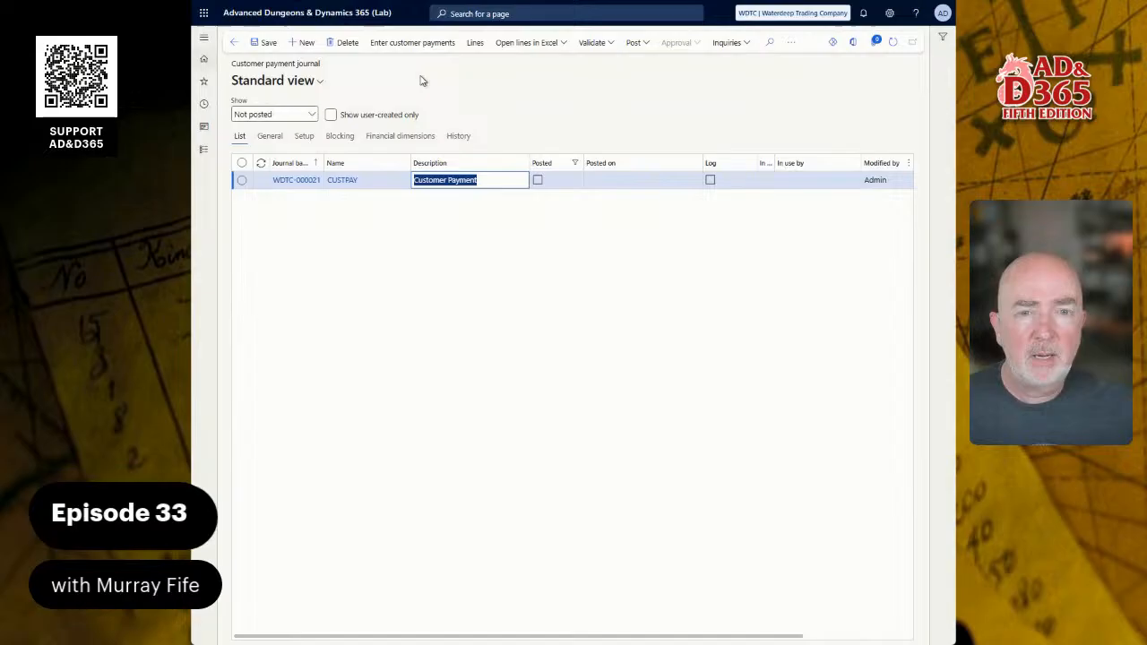
# Open the deductions for the journal's payment line and add a new deduction of type ADMINISTRATION
pyautogui.click(475, 43)
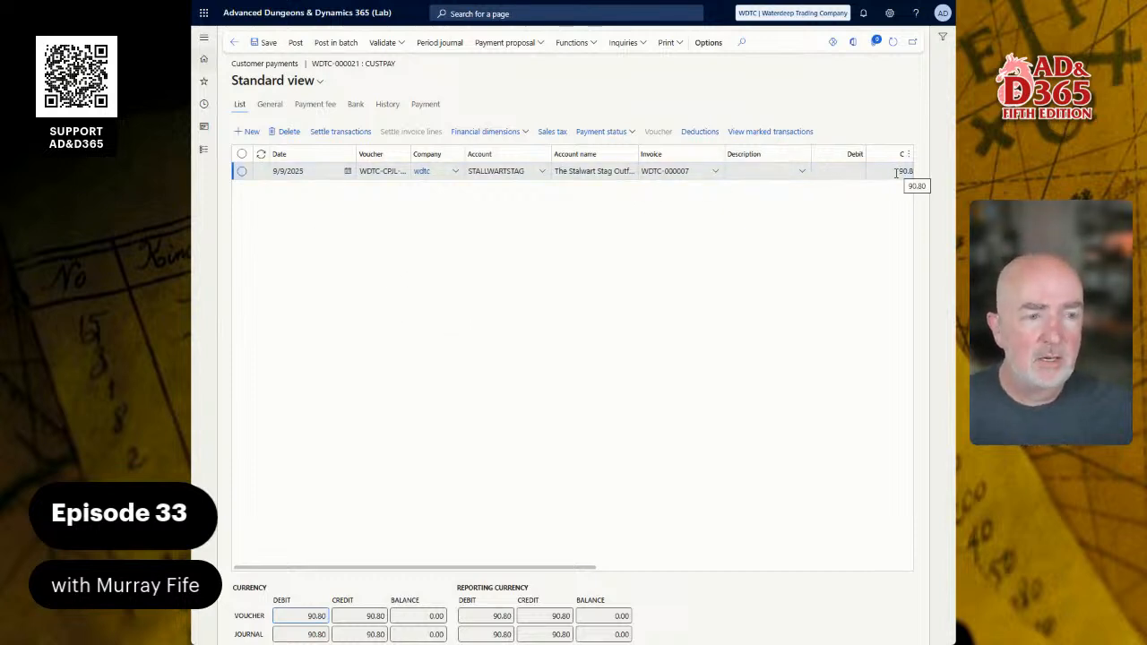
pyautogui.moveTo(529, 568); pyautogui.dragTo(608, 573)
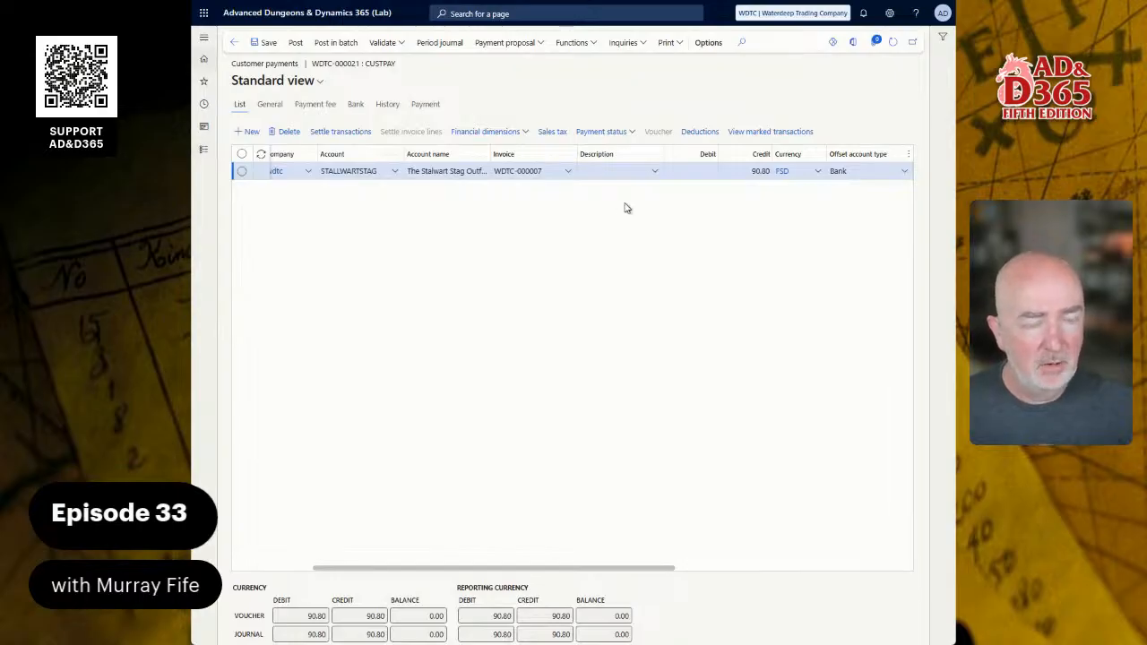
pyautogui.click(702, 133)
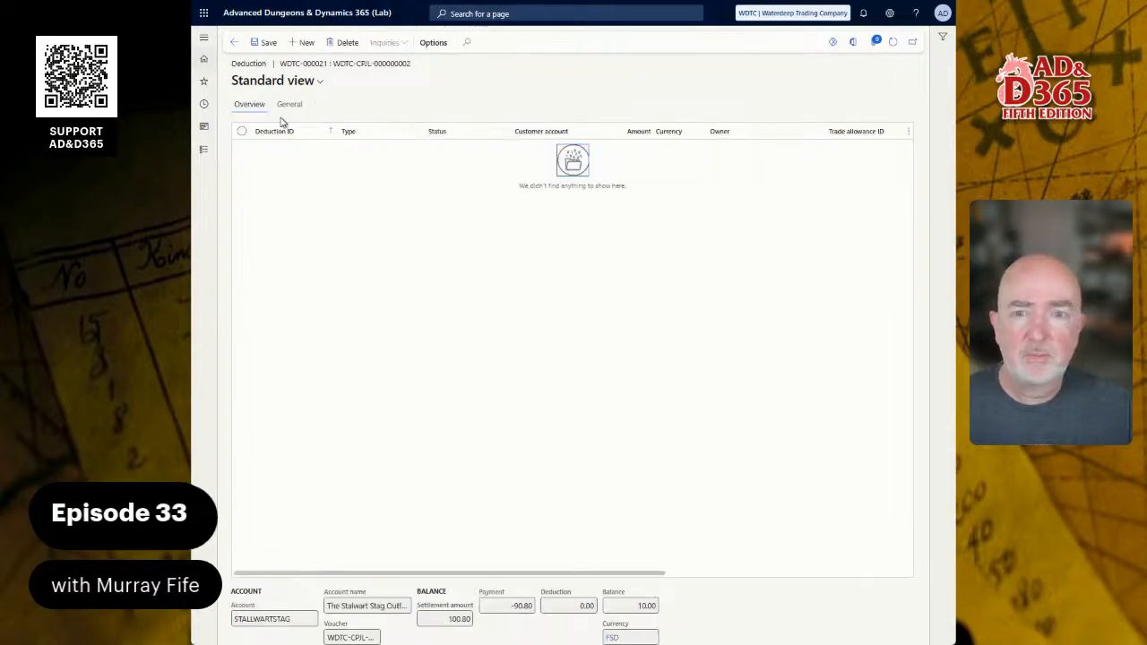
pyautogui.click(302, 43)
pyautogui.click(434, 149)
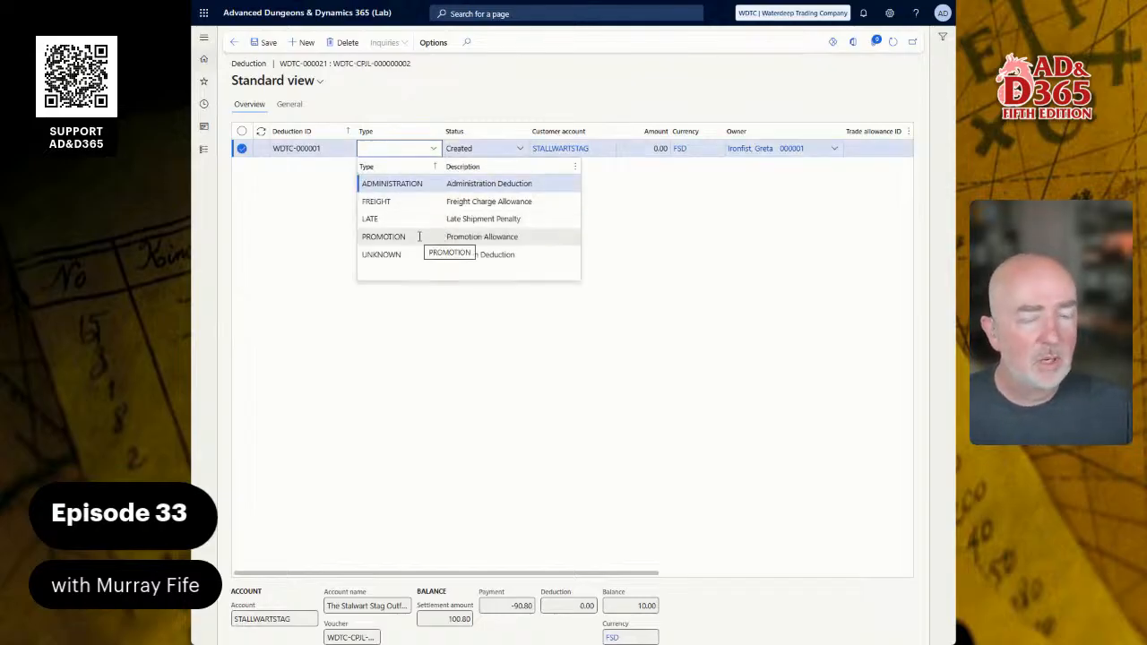
pyautogui.click(421, 183)
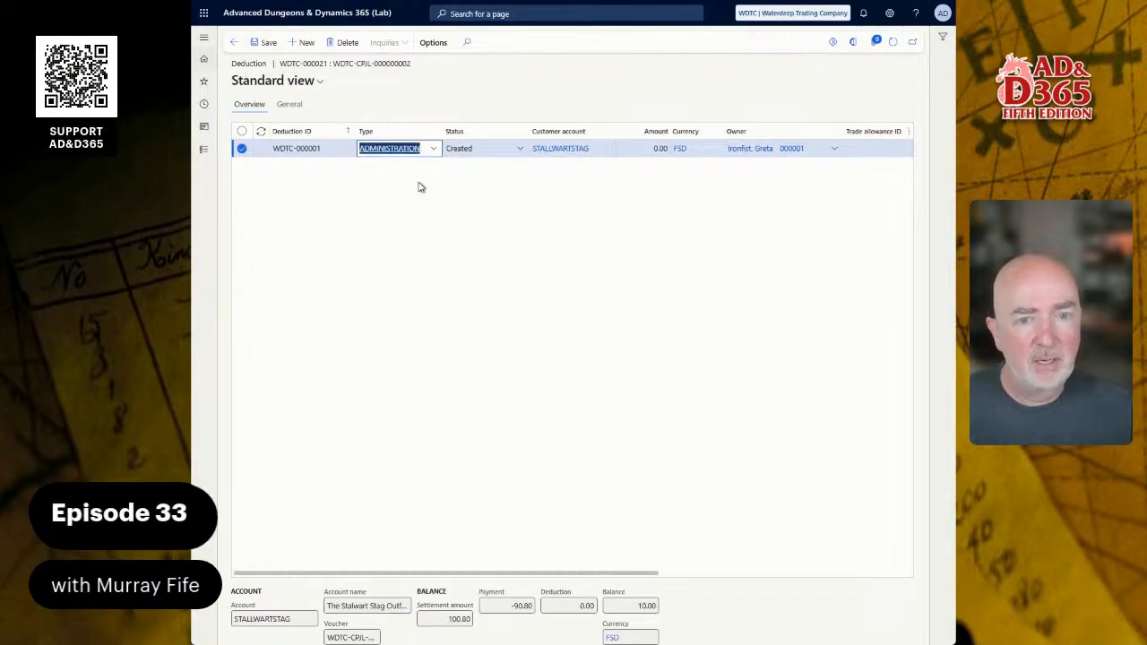
# Set the deduction amount to 10, save it, and return to the customer payment lines
pyautogui.click(628, 148)
pyautogui.write('10')
pyautogui.moveTo(683, 154)
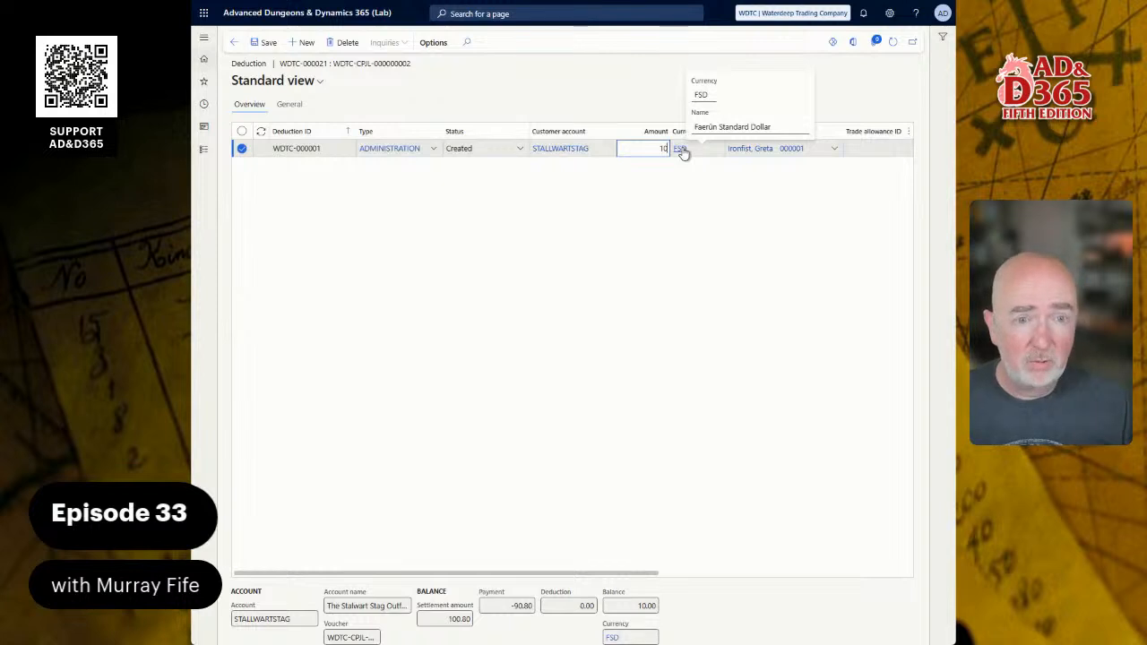
pyautogui.press('Tab')
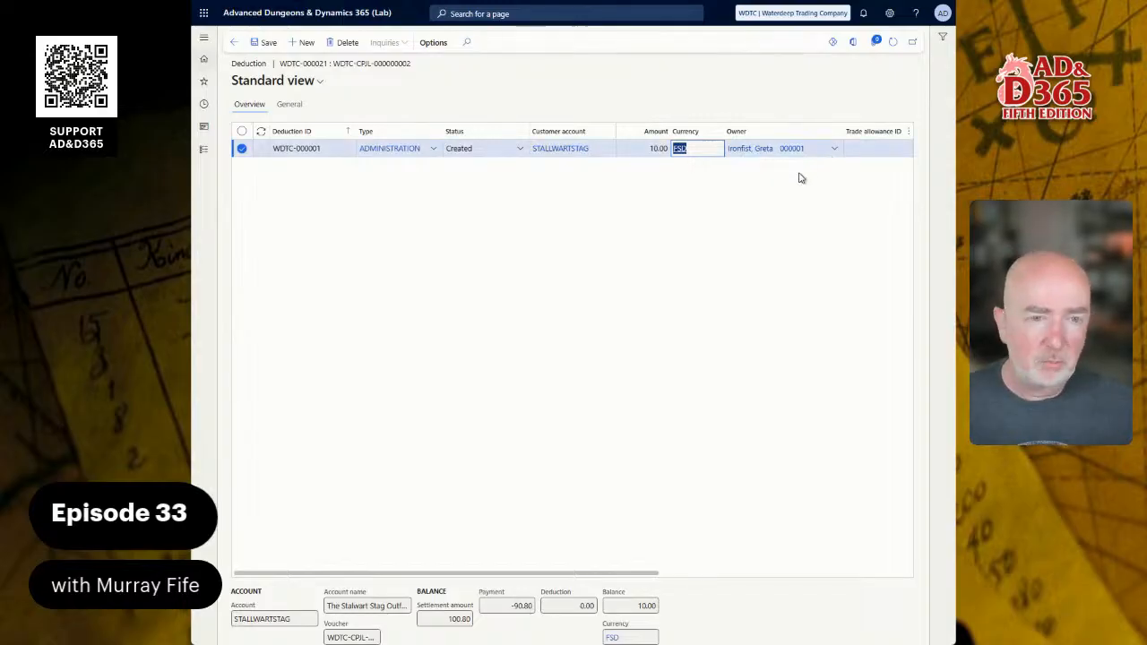
pyautogui.click(266, 45)
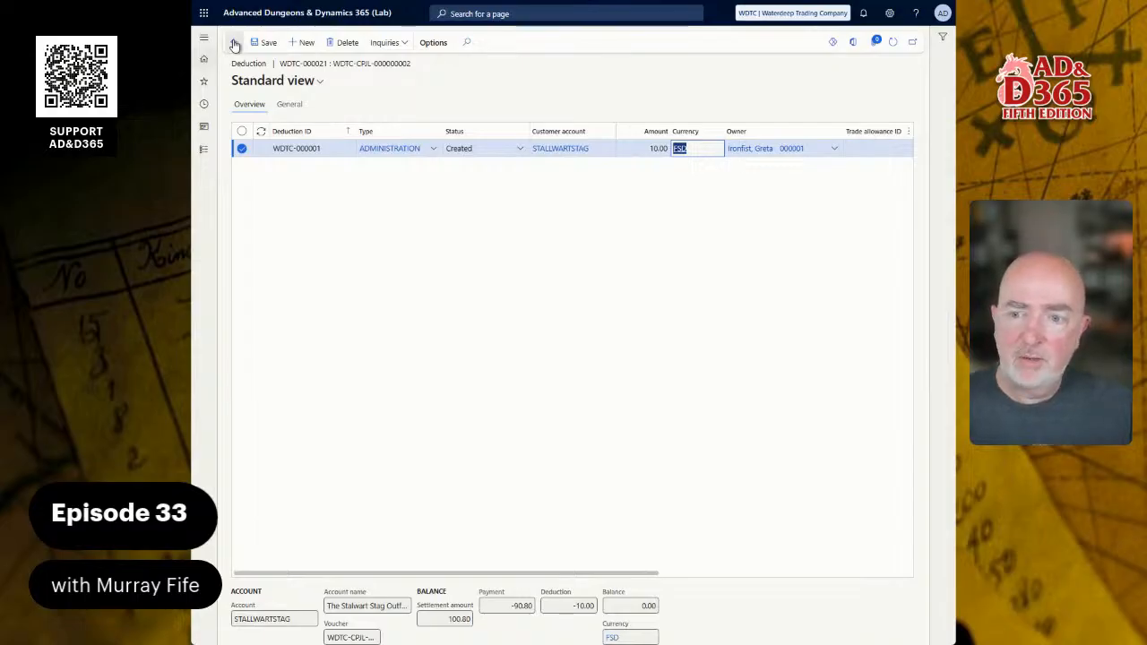
pyautogui.click(234, 45)
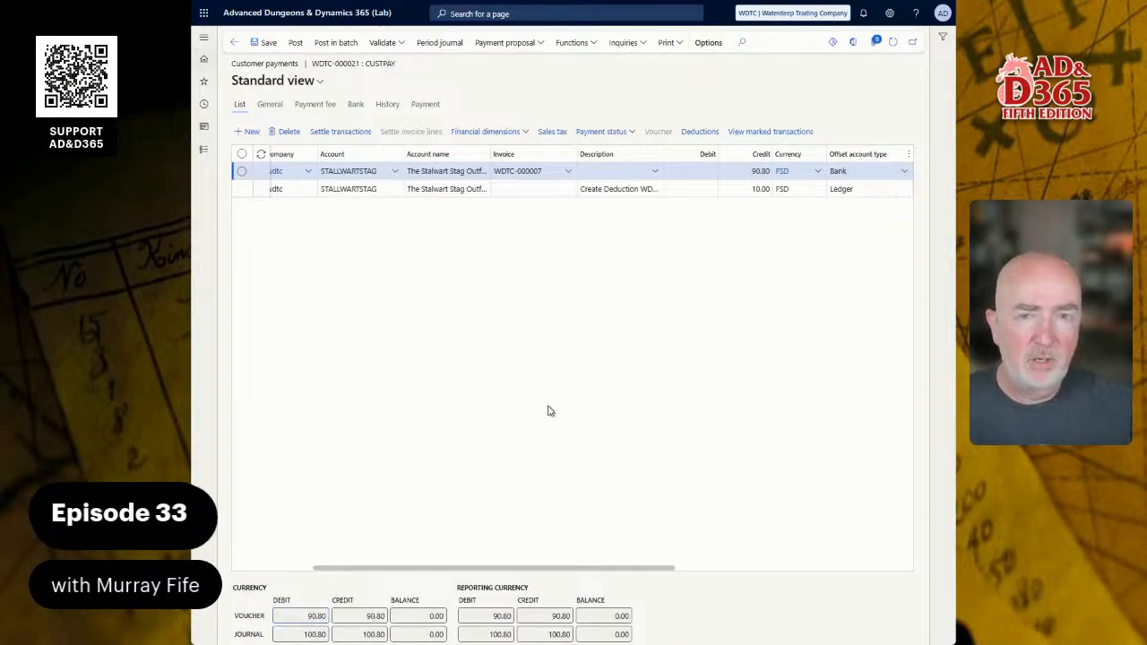
# Examine the voucher and journal debit and credit totals beneath the customer payment lines
pyautogui.hotkey('ctrl', '+')
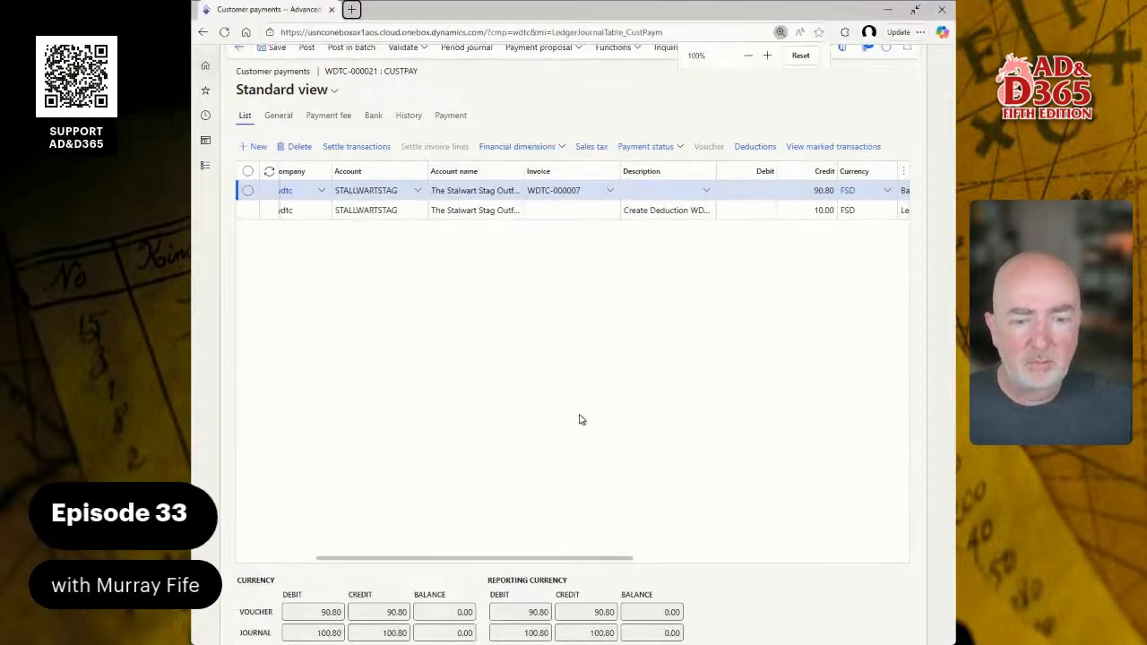
pyautogui.hotkey('ctrl', '+')
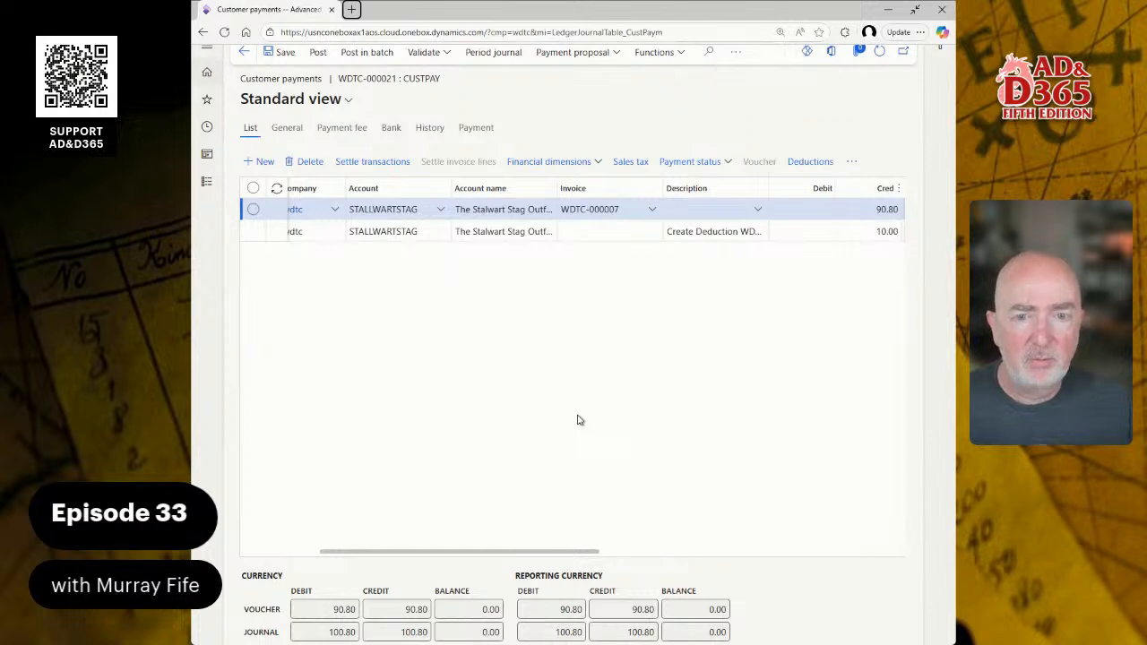
pyautogui.hotkey('ctrl', '-')
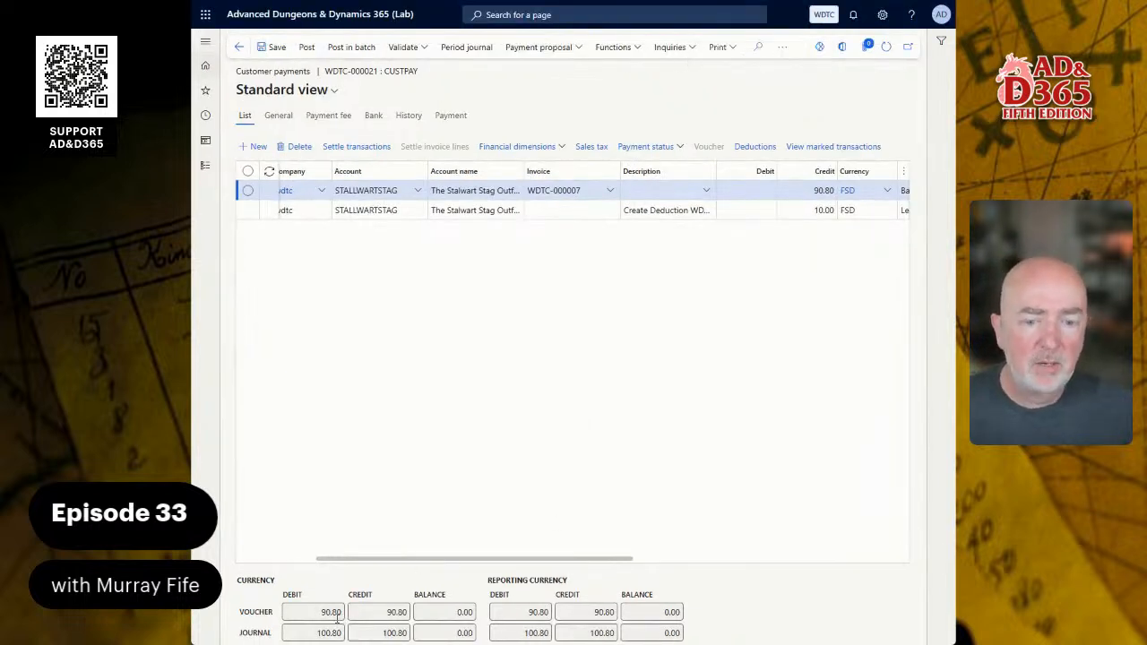
pyautogui.click(330, 633)
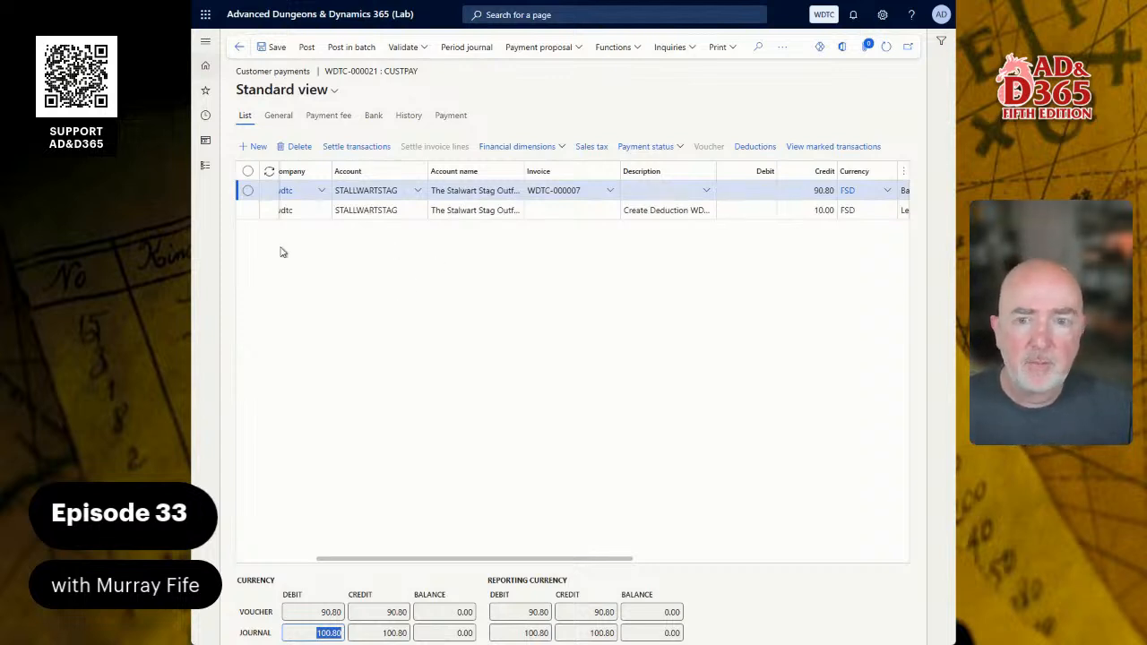
# Duplicate the browser tab and open The Stalwart Stag Outfitters' customer record from the Accounts receivable customer list
pyautogui.moveTo(367, 5)
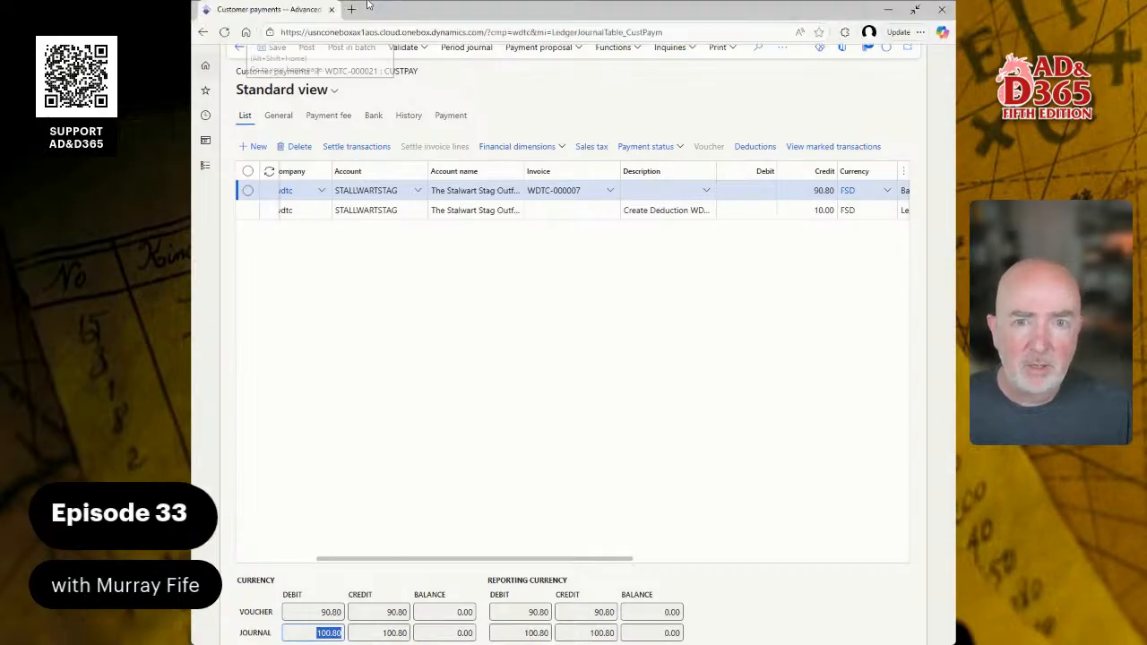
pyautogui.rightClick(273, 13)
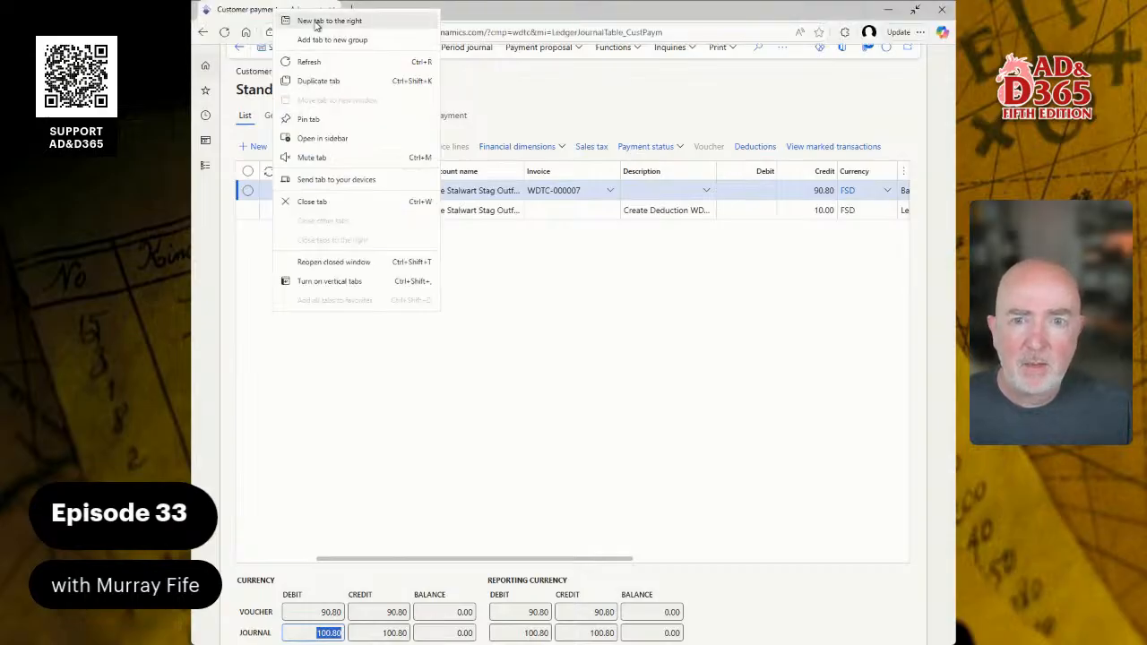
pyautogui.click(320, 80)
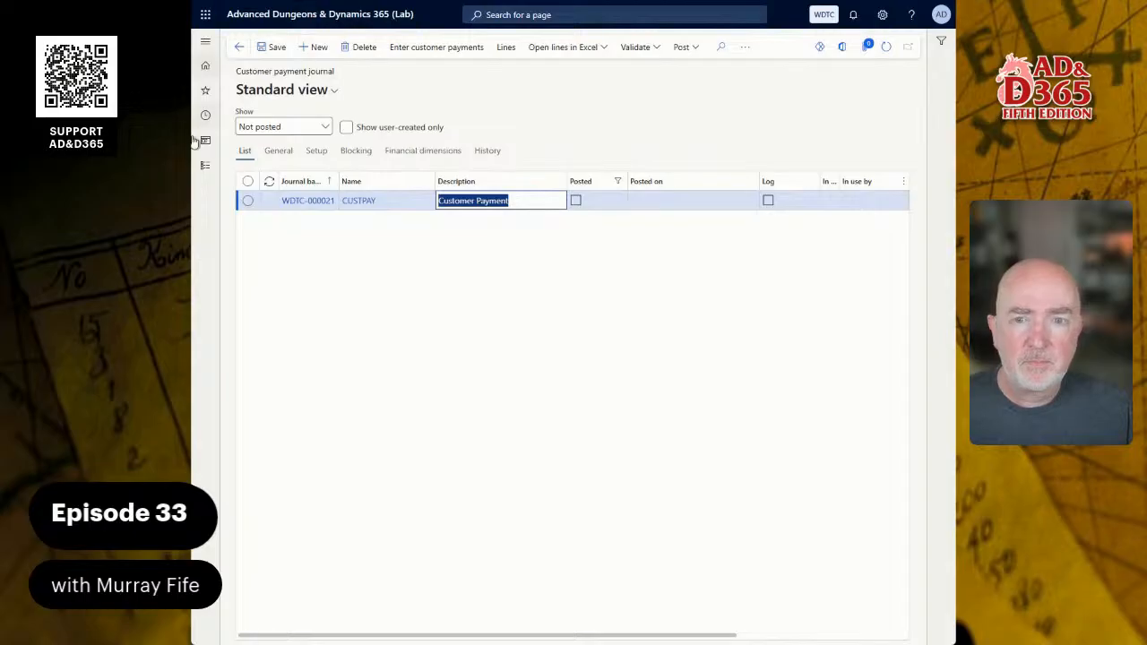
pyautogui.click(207, 167)
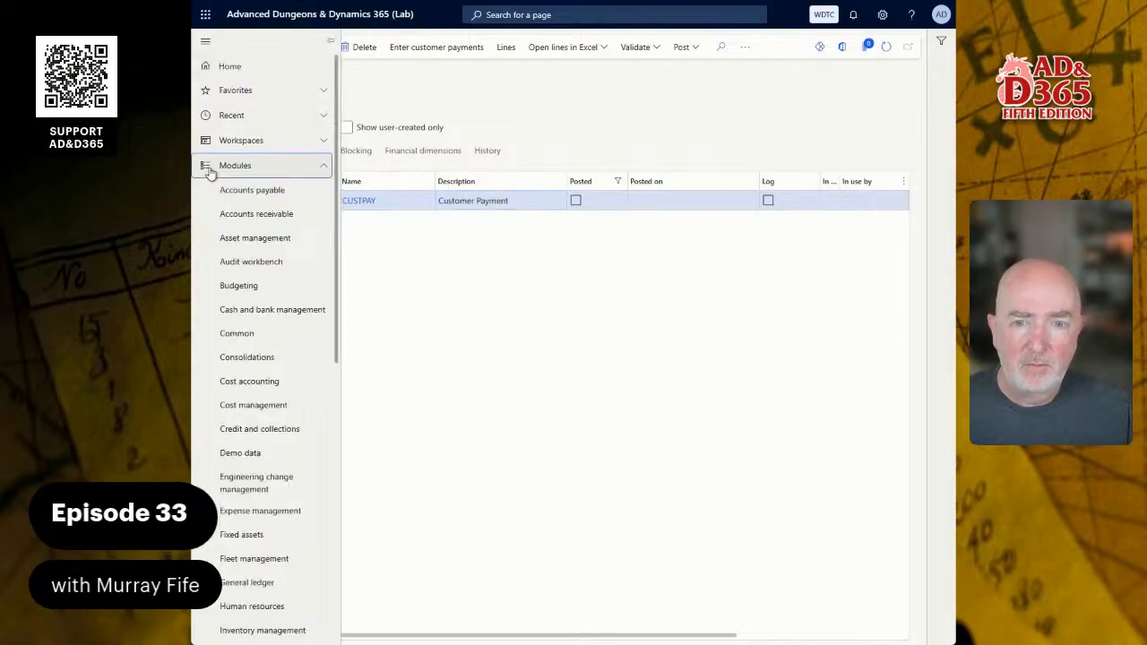
pyautogui.click(283, 214)
pyautogui.click(384, 170)
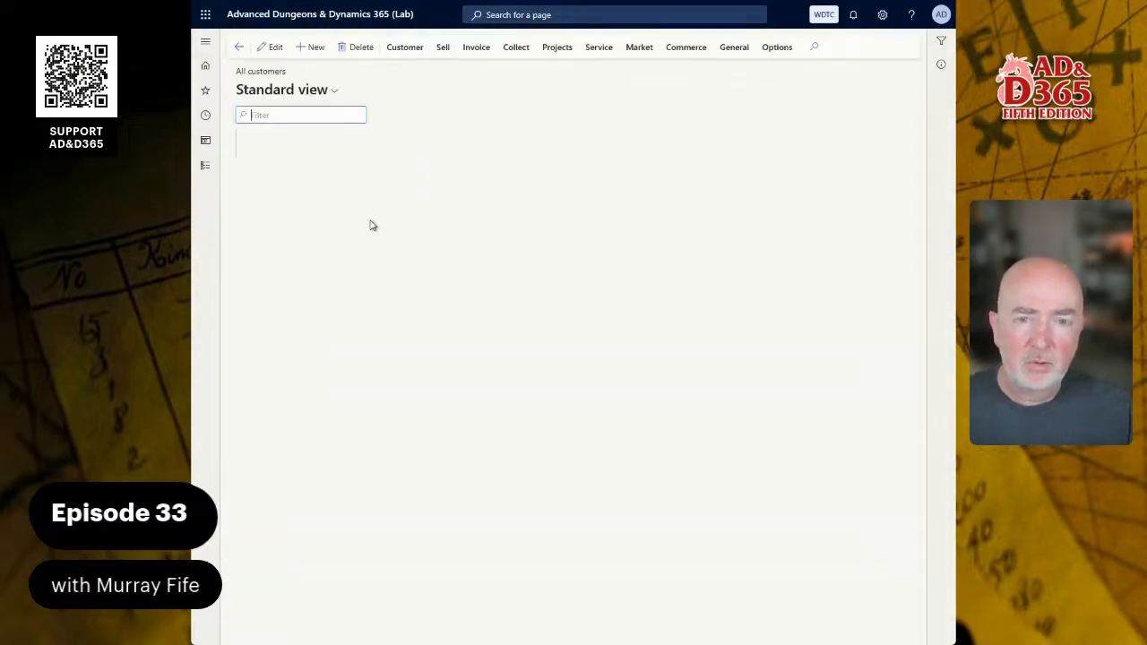
pyautogui.click(311, 314)
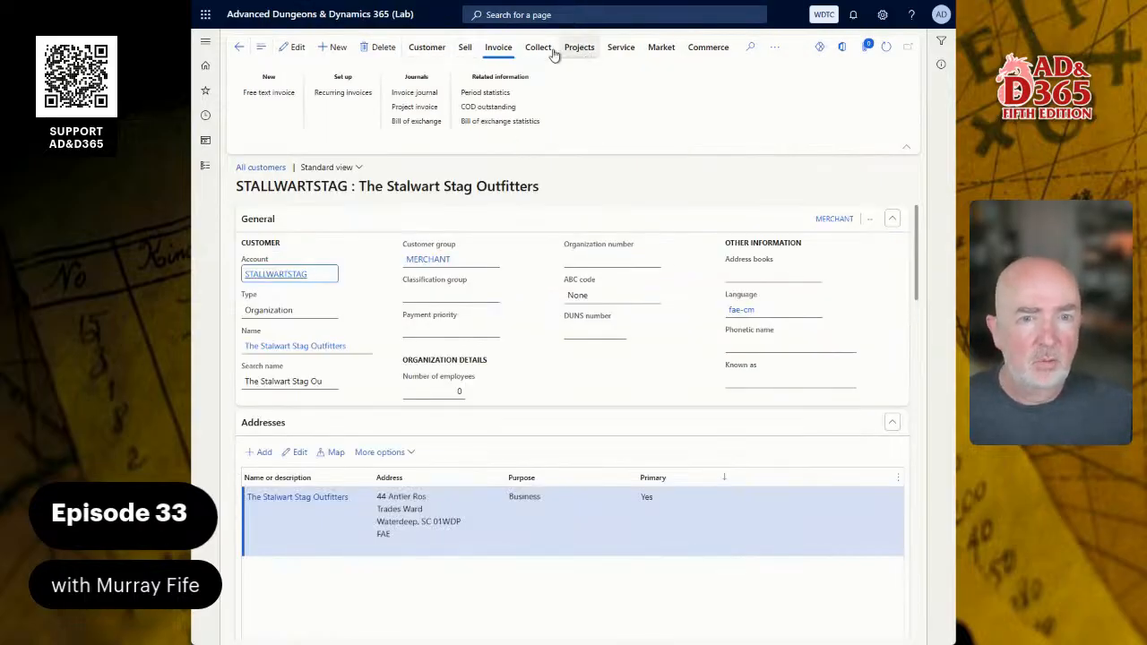
# Open the customer transactions for The Stalwart Stag Outfitters from its customer record
pyautogui.click(425, 48)
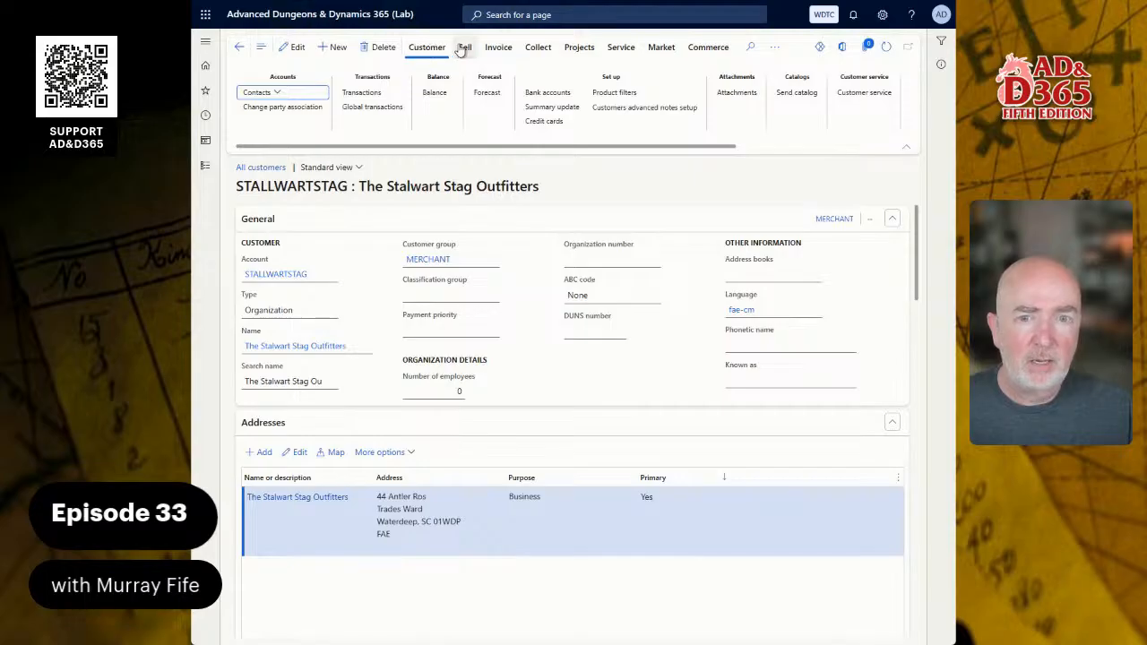
pyautogui.click(362, 93)
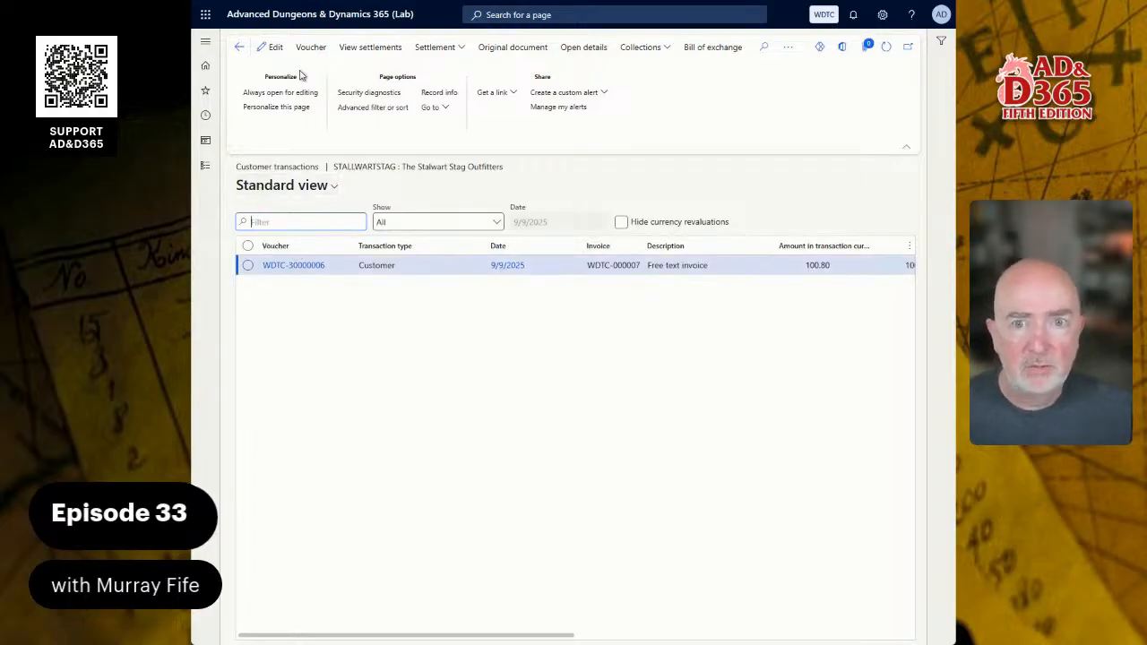
# Switch to the customer payments browser tab, post the payment journal, and expand the posting messages
pyautogui.moveTo(310, 9)
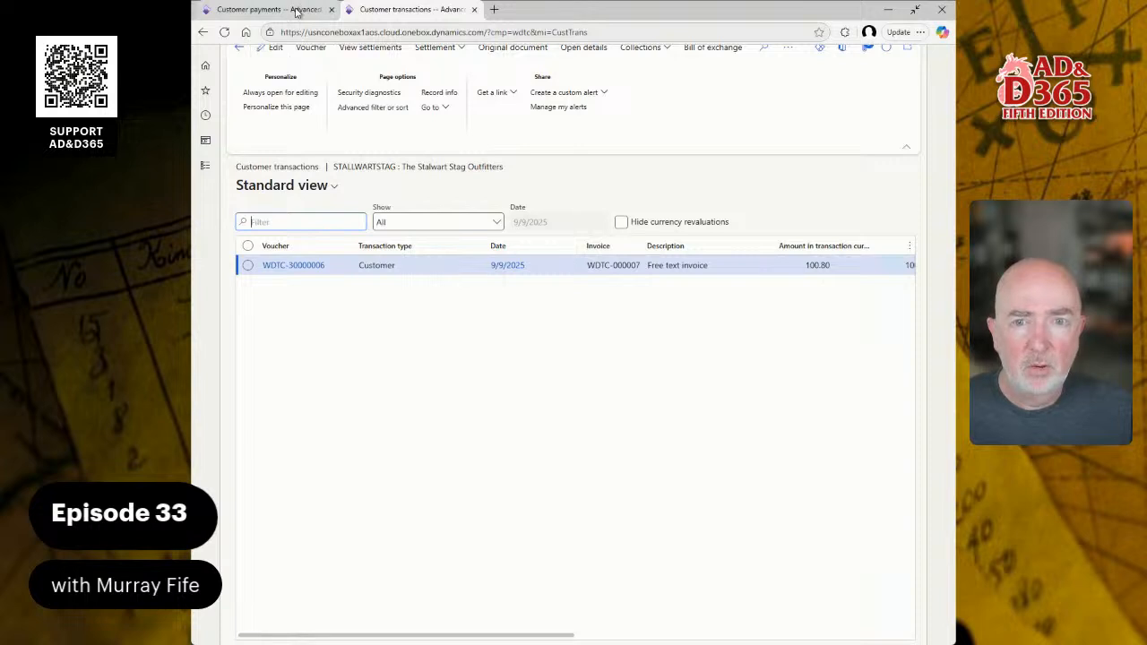
pyautogui.click(269, 9)
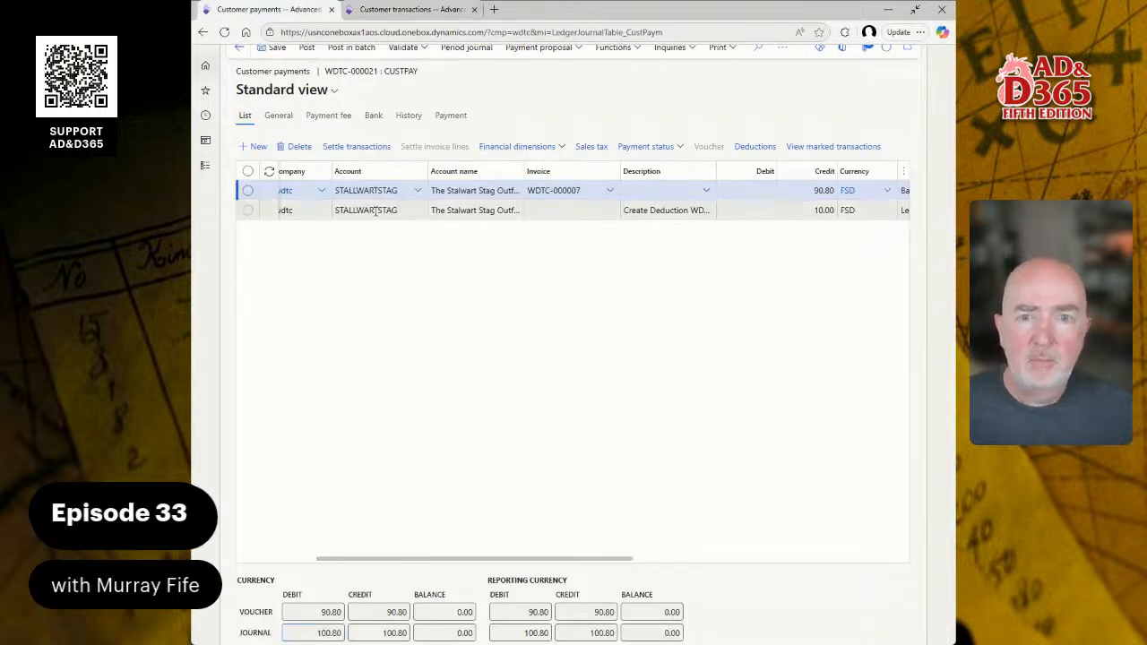
pyautogui.click(307, 49)
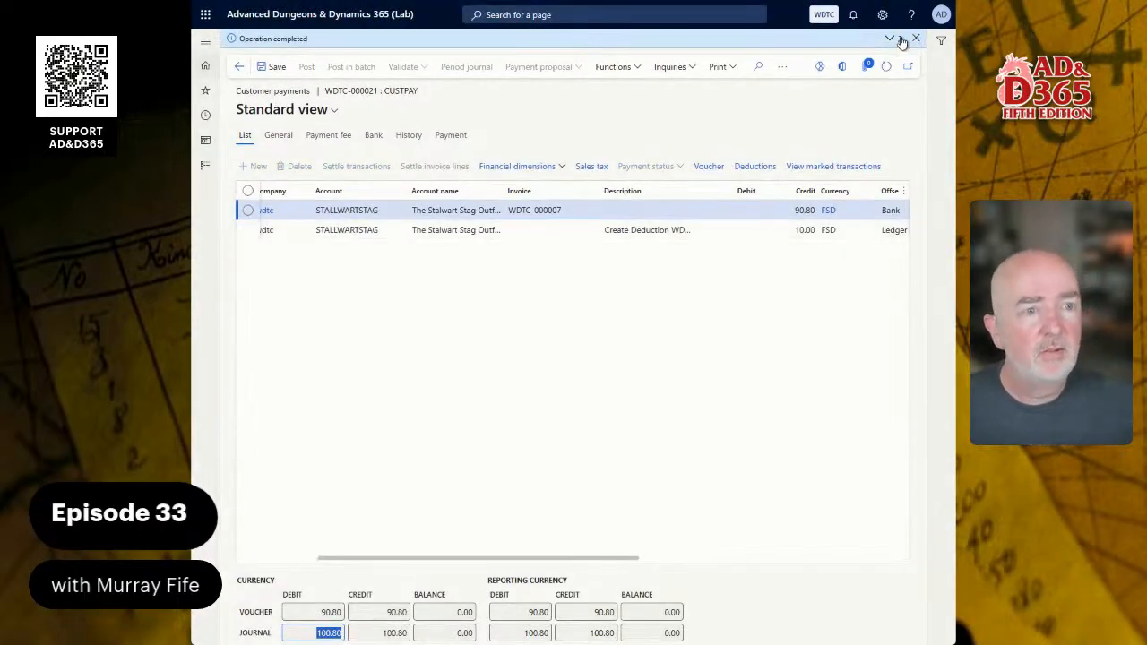
pyautogui.click(894, 40)
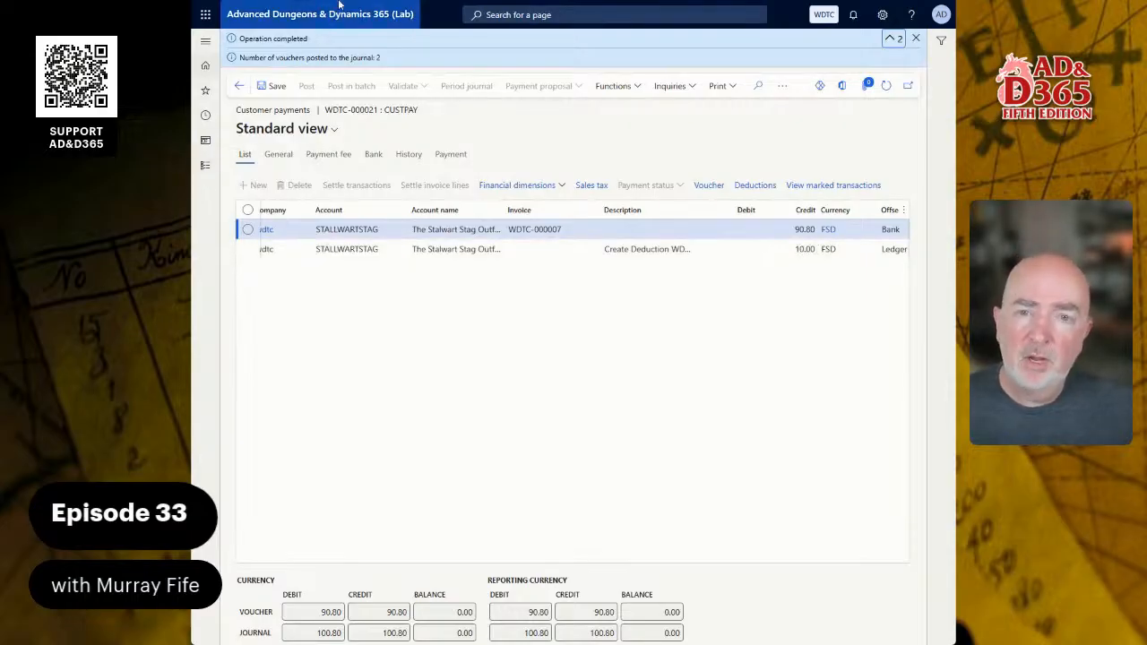
# Return to the customer transactions tab, refresh the list, and check the amounts and balances of the invoice, payment and deduction entries
pyautogui.click(381, 11)
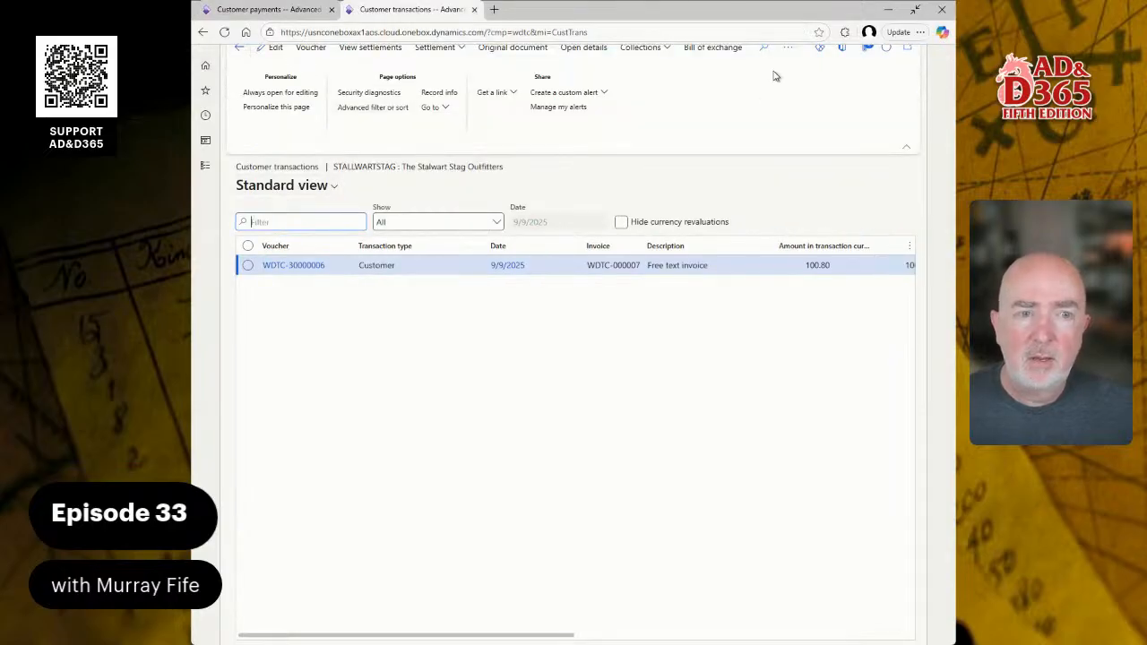
pyautogui.click(884, 49)
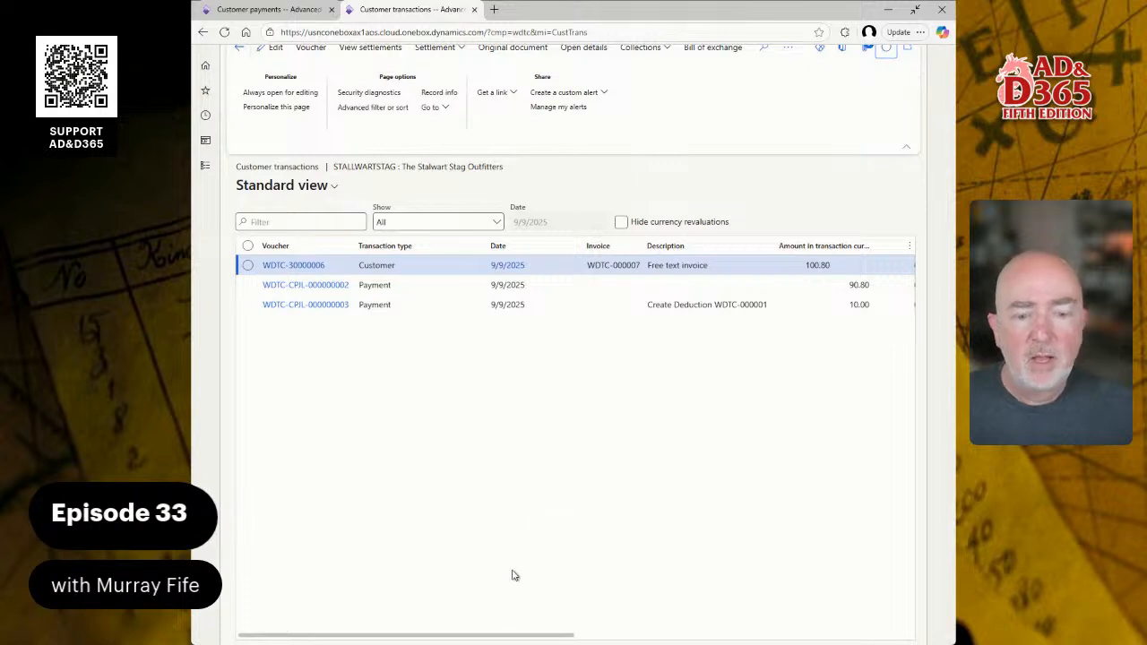
pyautogui.moveTo(502, 639); pyautogui.dragTo(461, 633)
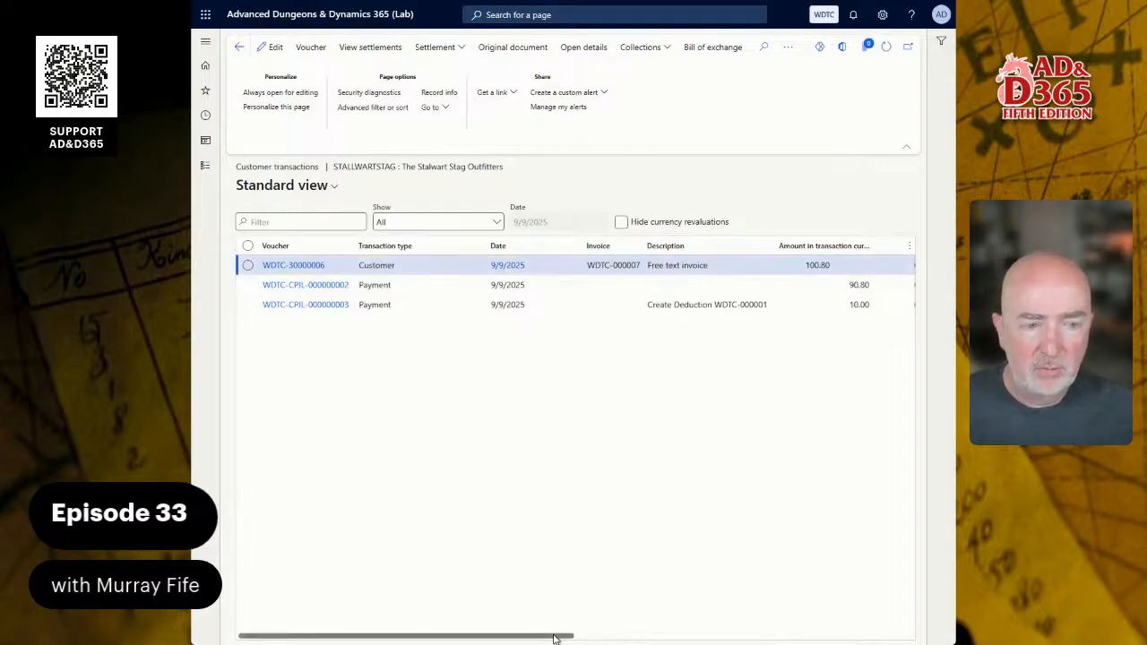
pyautogui.moveTo(553, 635); pyautogui.dragTo(692, 635)
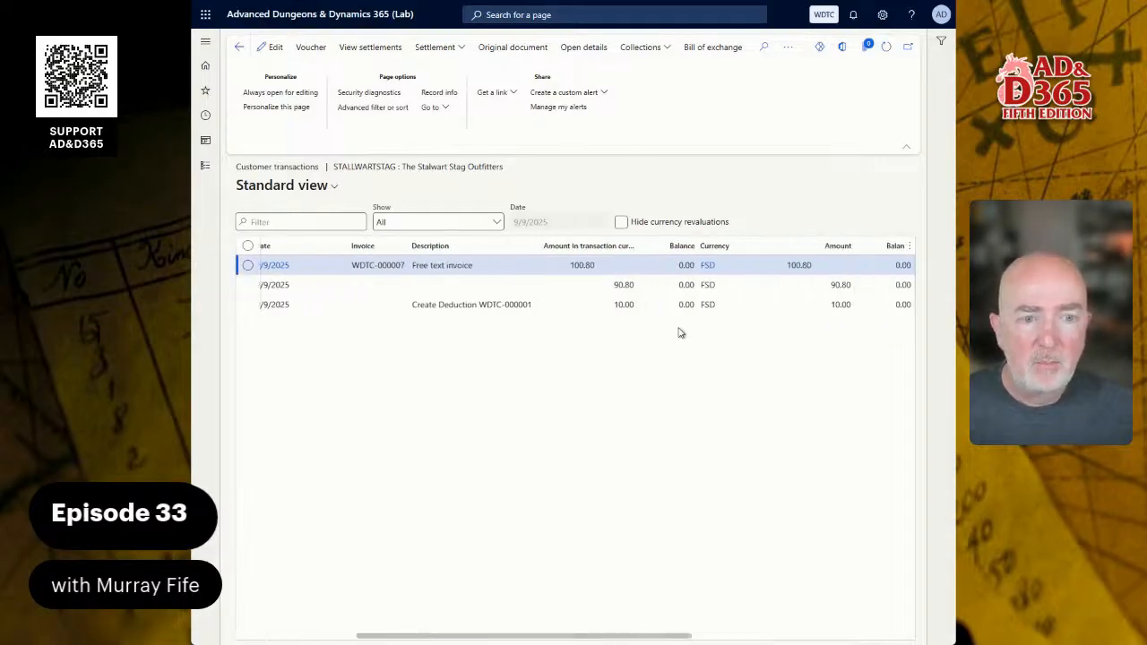
pyautogui.click(679, 266)
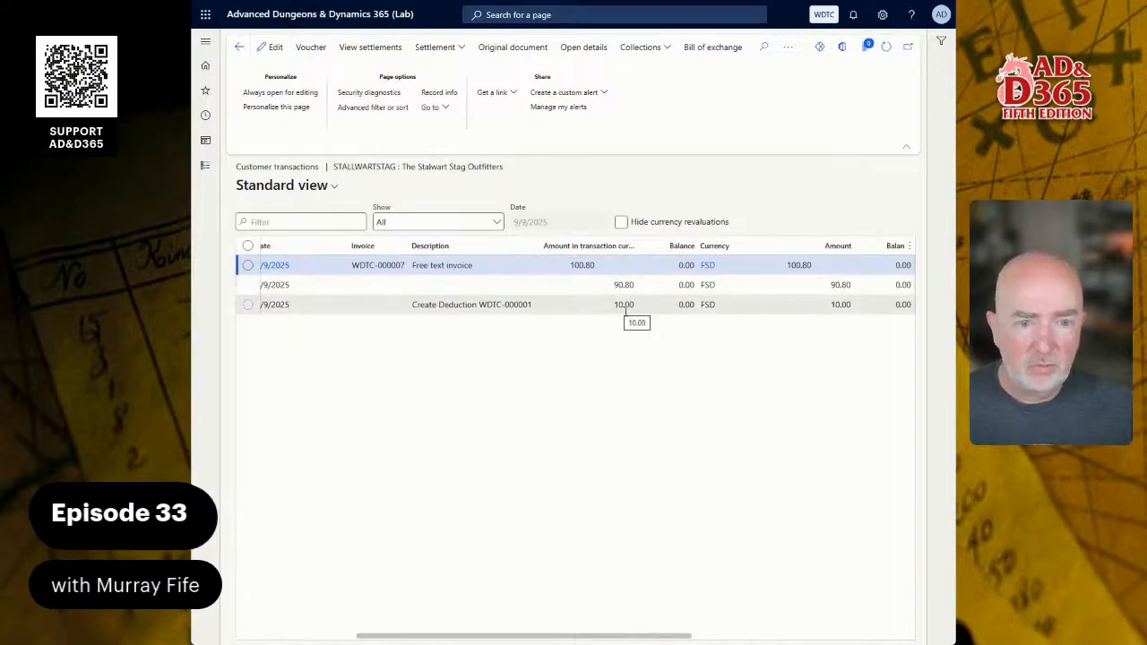
pyautogui.moveTo(543, 632); pyautogui.dragTo(424, 635)
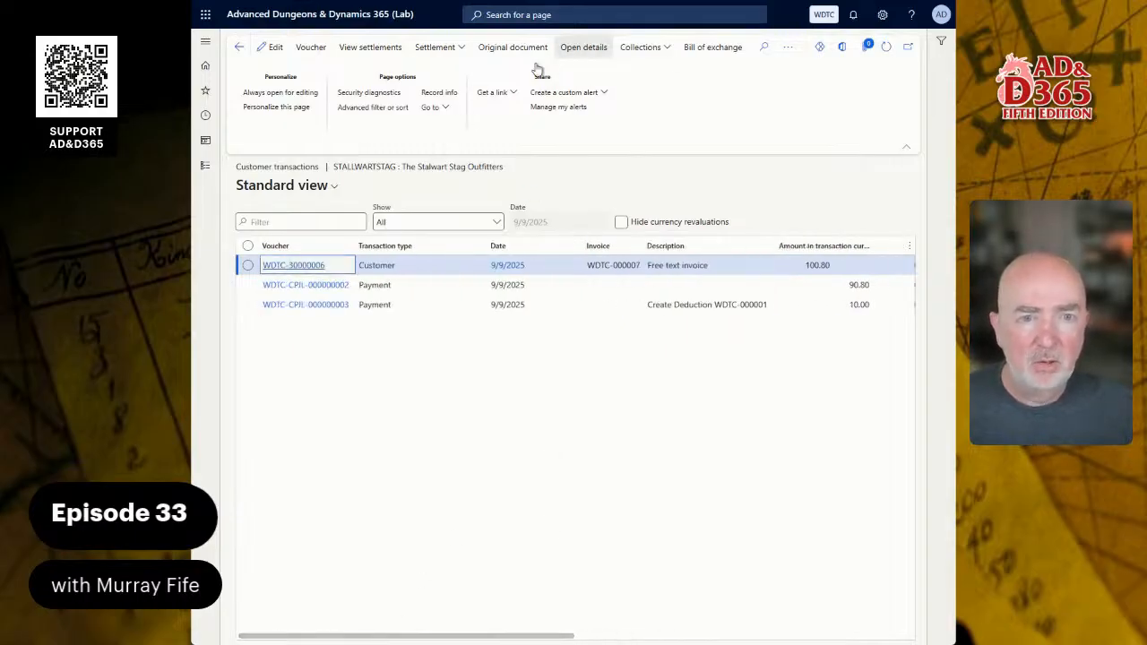
pyautogui.click(666, 45)
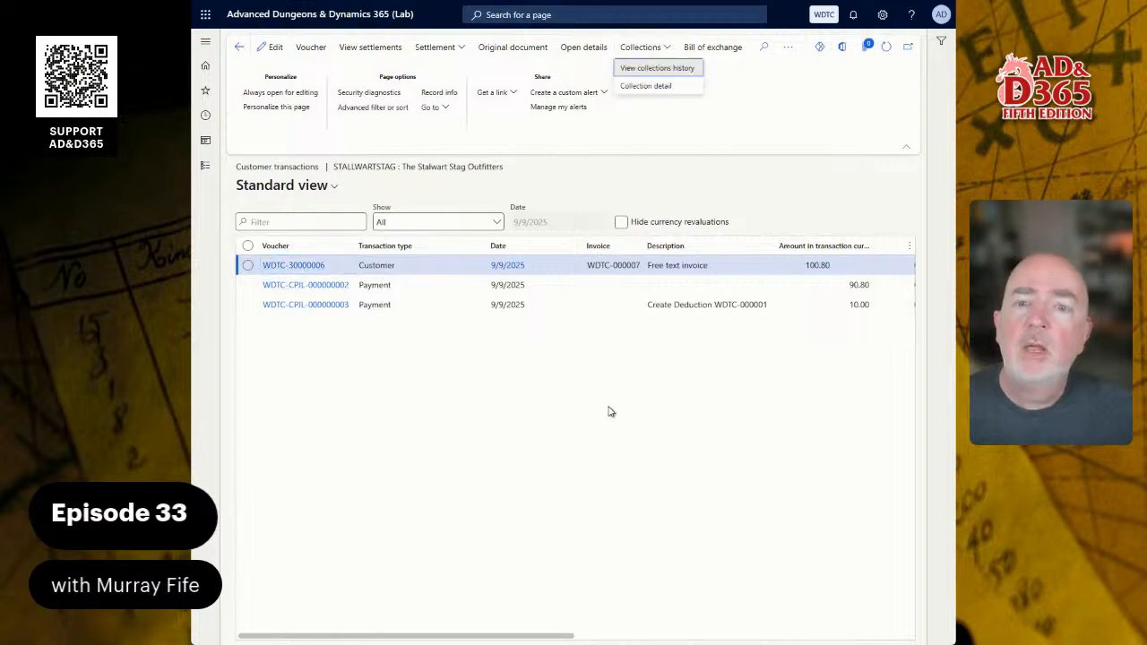
pyautogui.press('Escape')
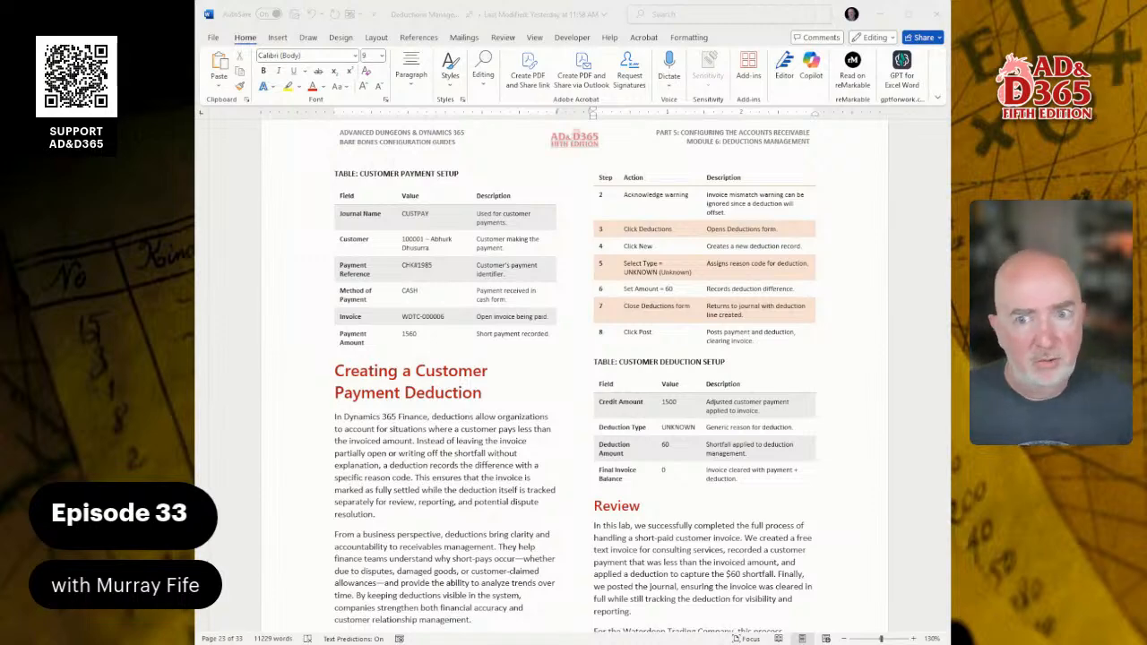
# Switch to the Word lab guide and skim the Deduction Workbench section, including splitting and denying deductions
pyautogui.scroll(-15, 574, 376)
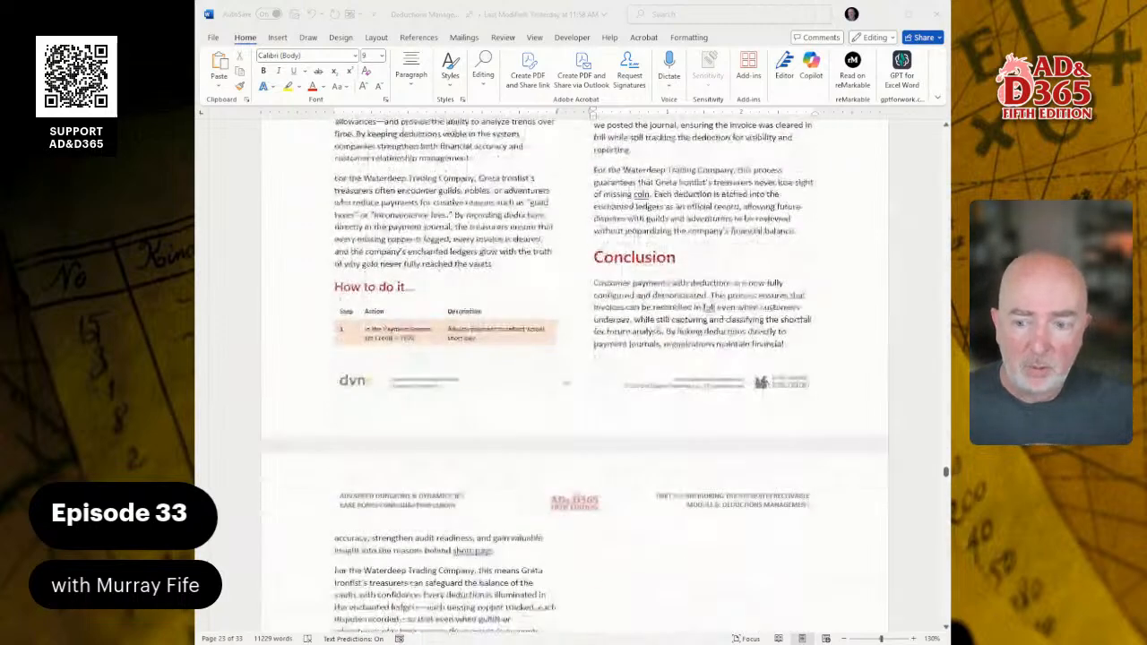
pyautogui.scroll(-6, 573, 376)
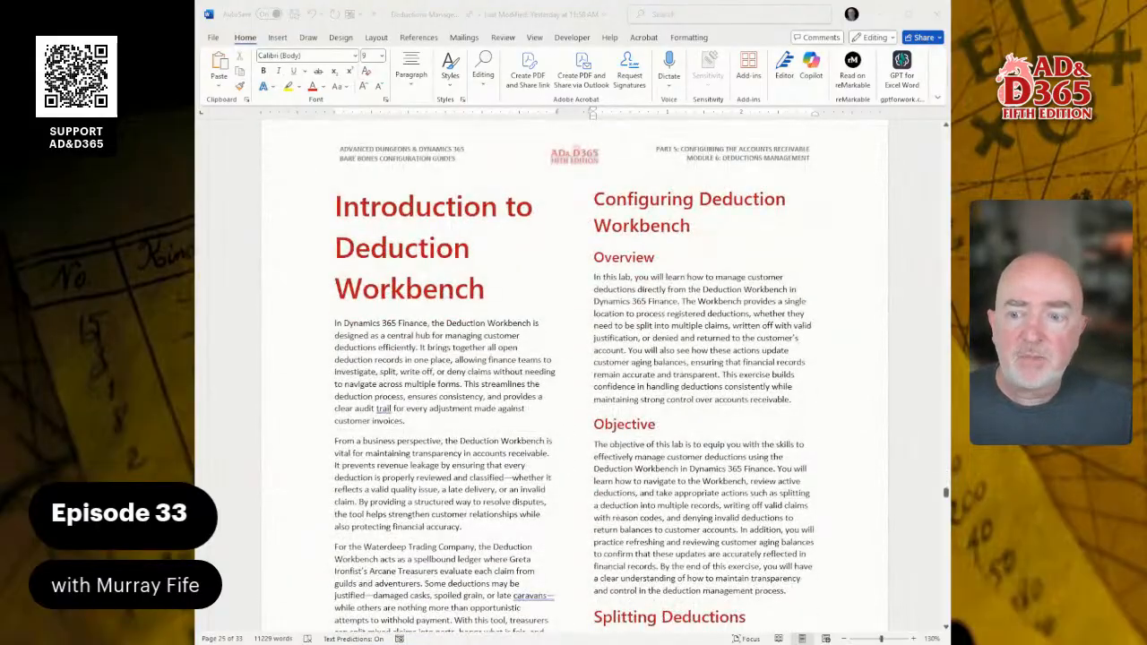
pyautogui.scroll(-10, 574, 377)
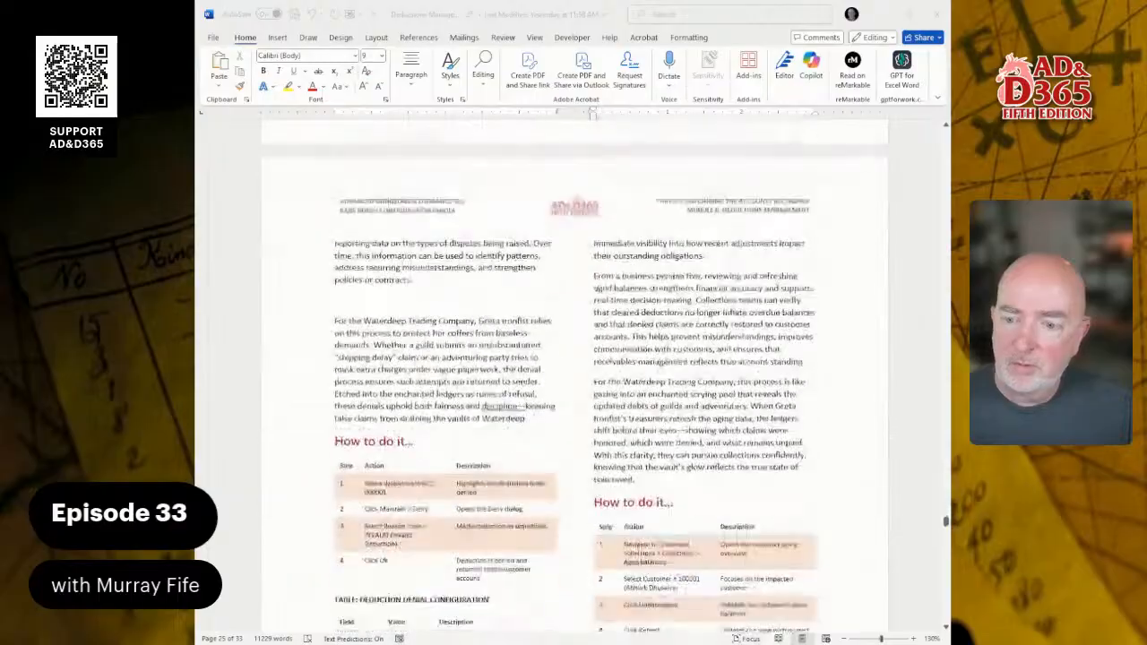
pyautogui.scroll(-12, 574, 377)
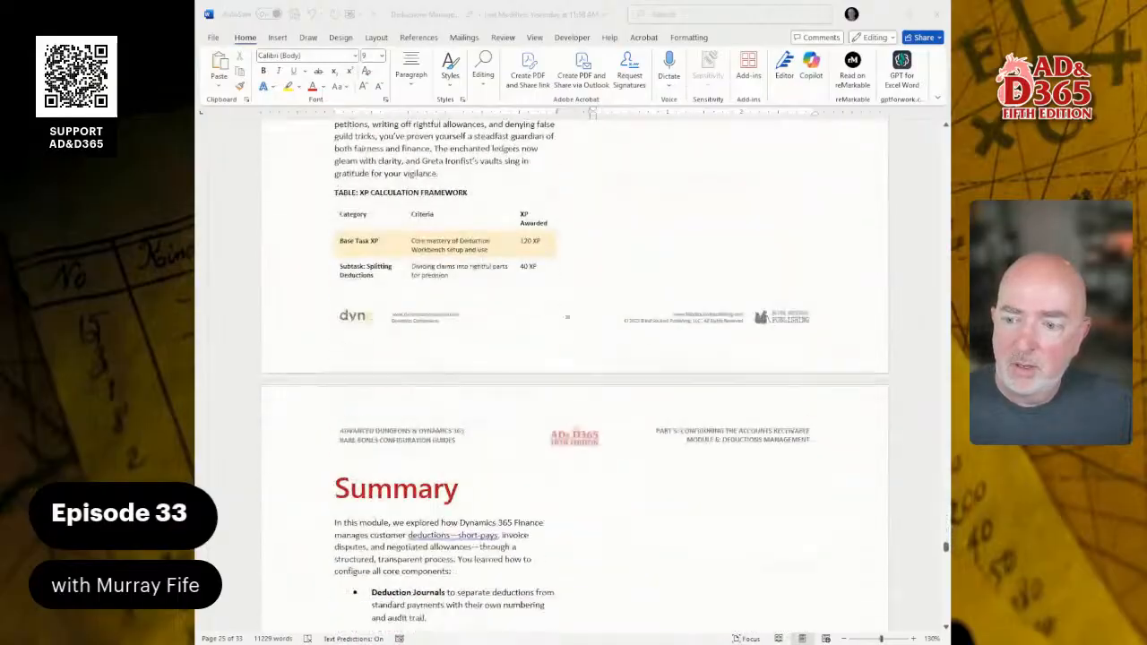
pyautogui.scroll(12, 573, 377)
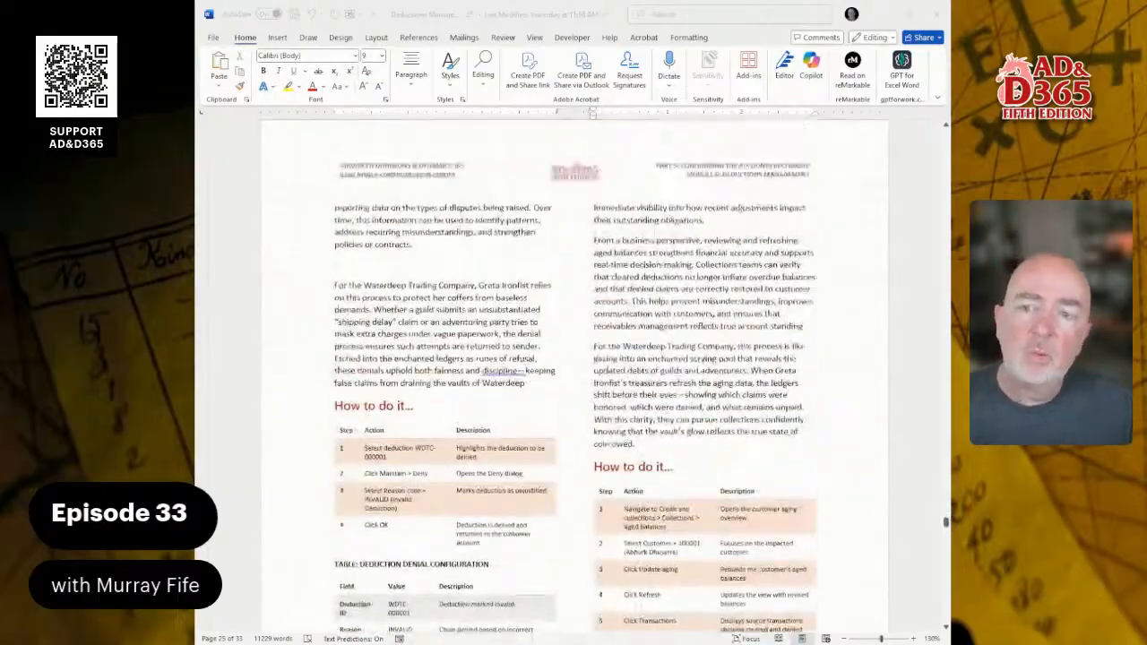
pyautogui.scroll(12, 574, 376)
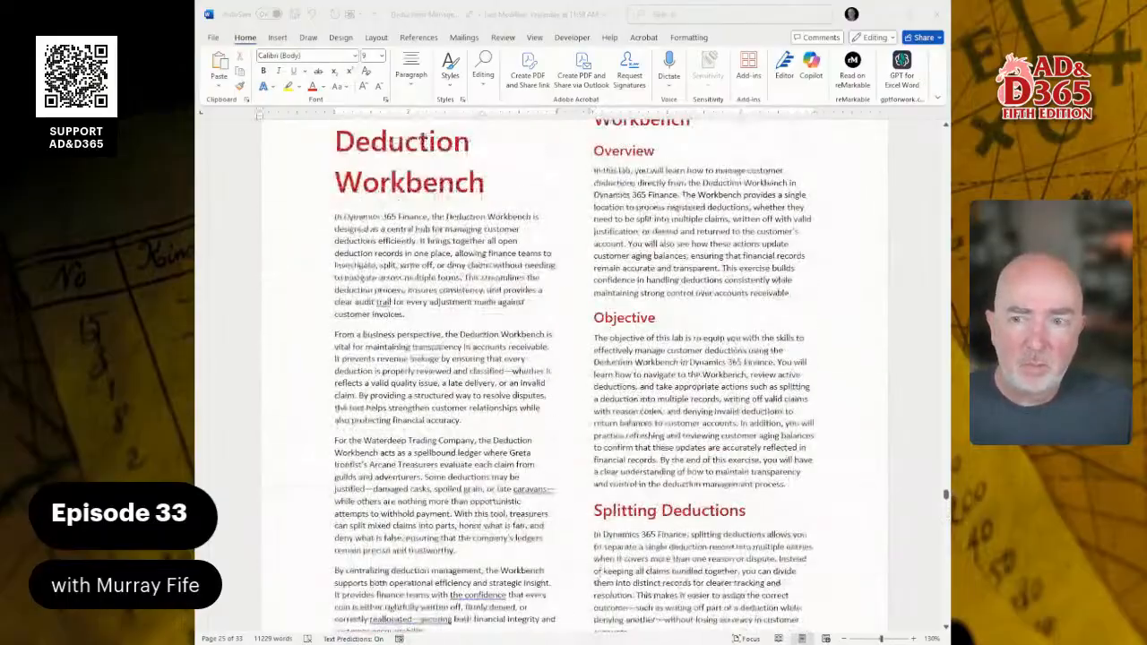
pyautogui.scroll(2, 574, 377)
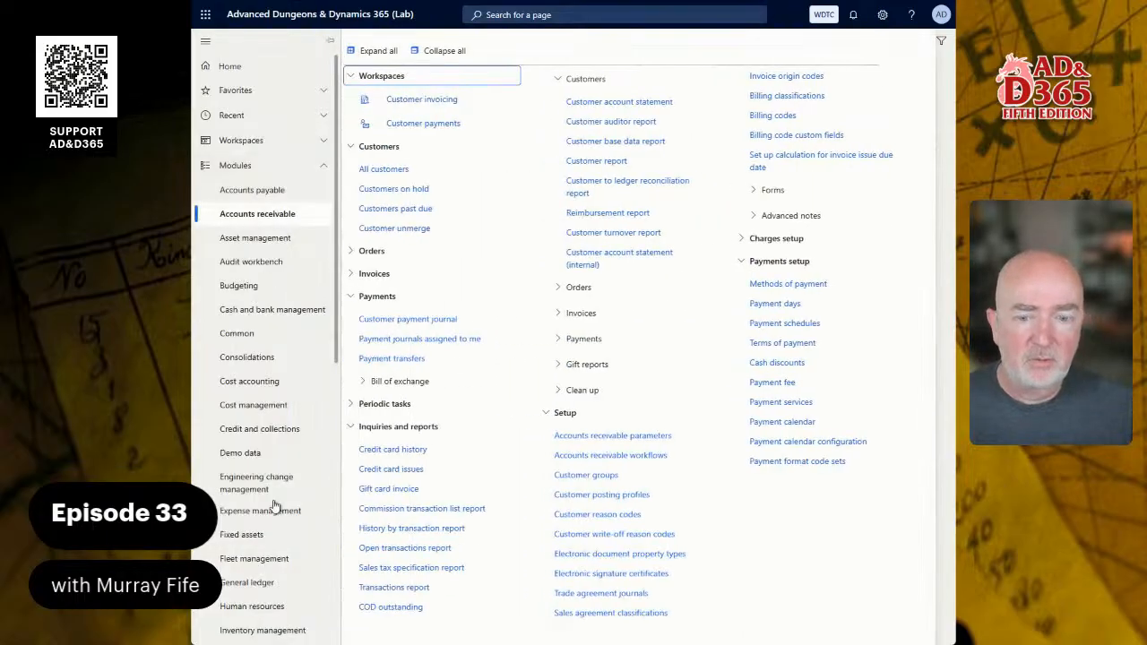
pyautogui.scroll(-10, 269, 516)
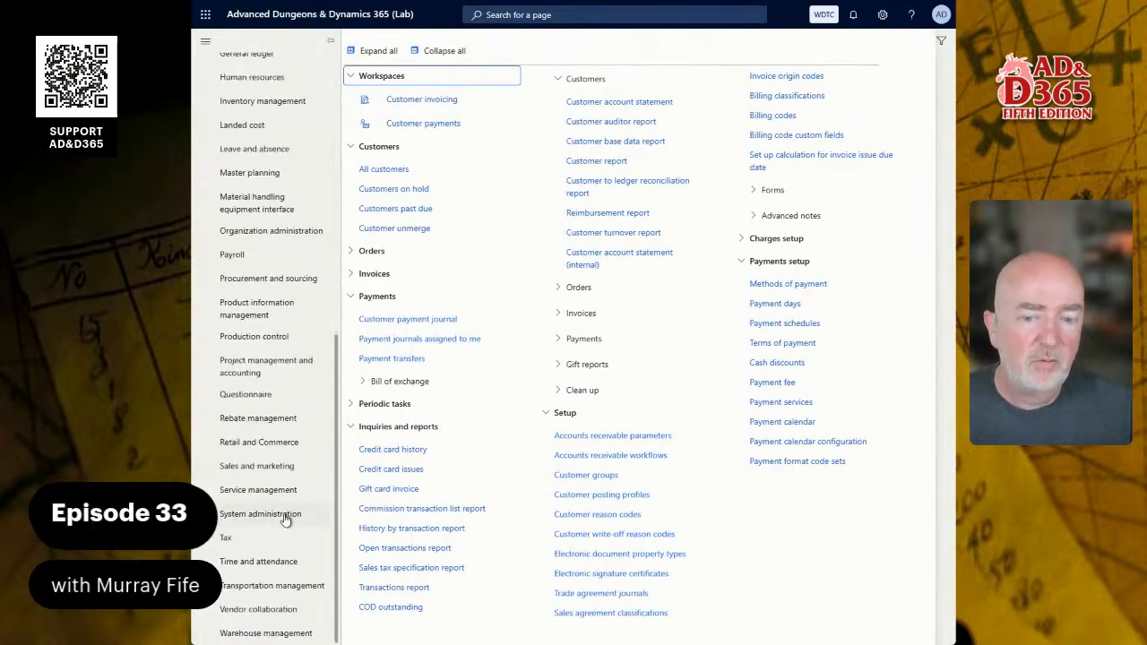
pyautogui.click(271, 475)
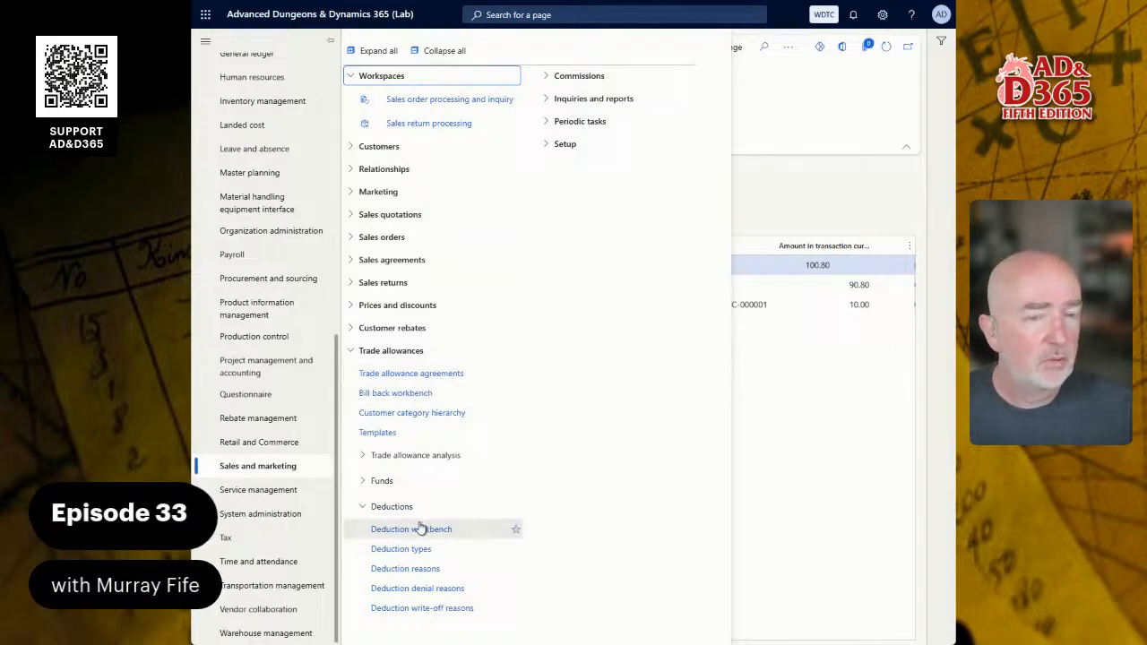
pyautogui.click(789, 506)
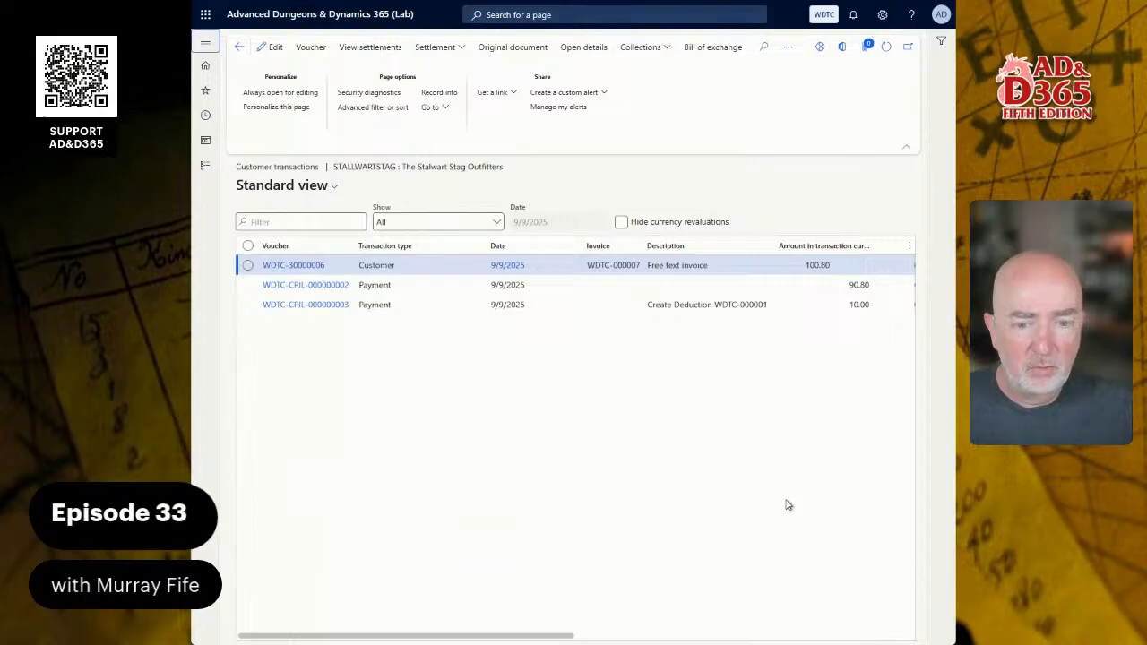
# Search the pages for "deduction wo" and open the Deduction workbench
pyautogui.click(566, 14)
pyautogui.write('deduction')
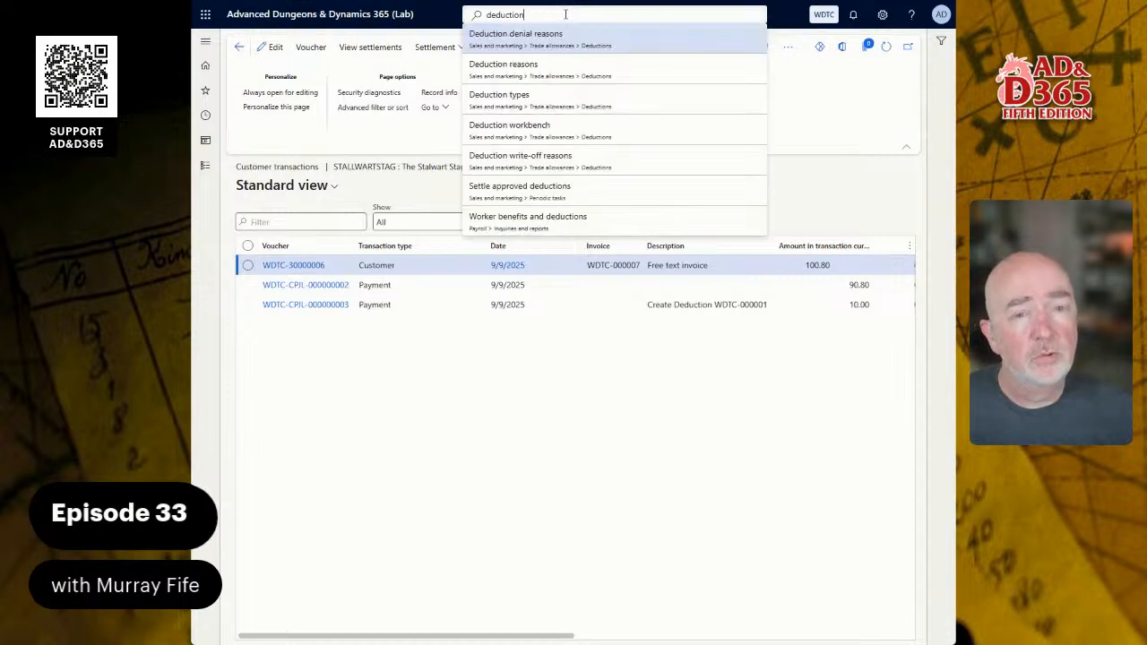
pyautogui.write('wo')
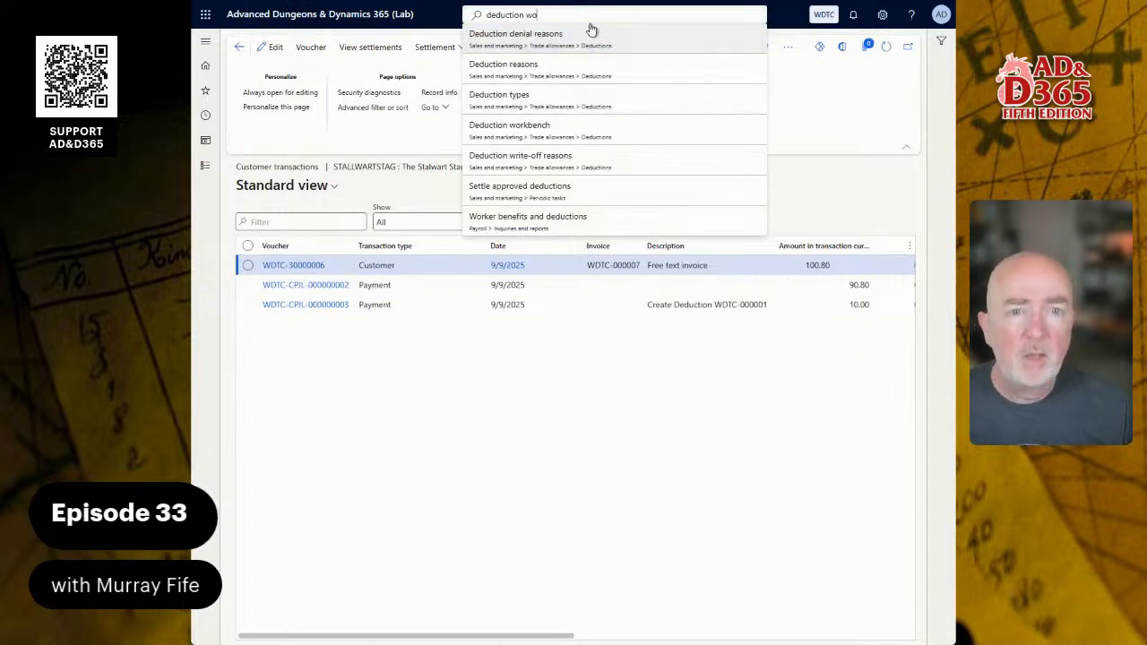
pyautogui.click(535, 36)
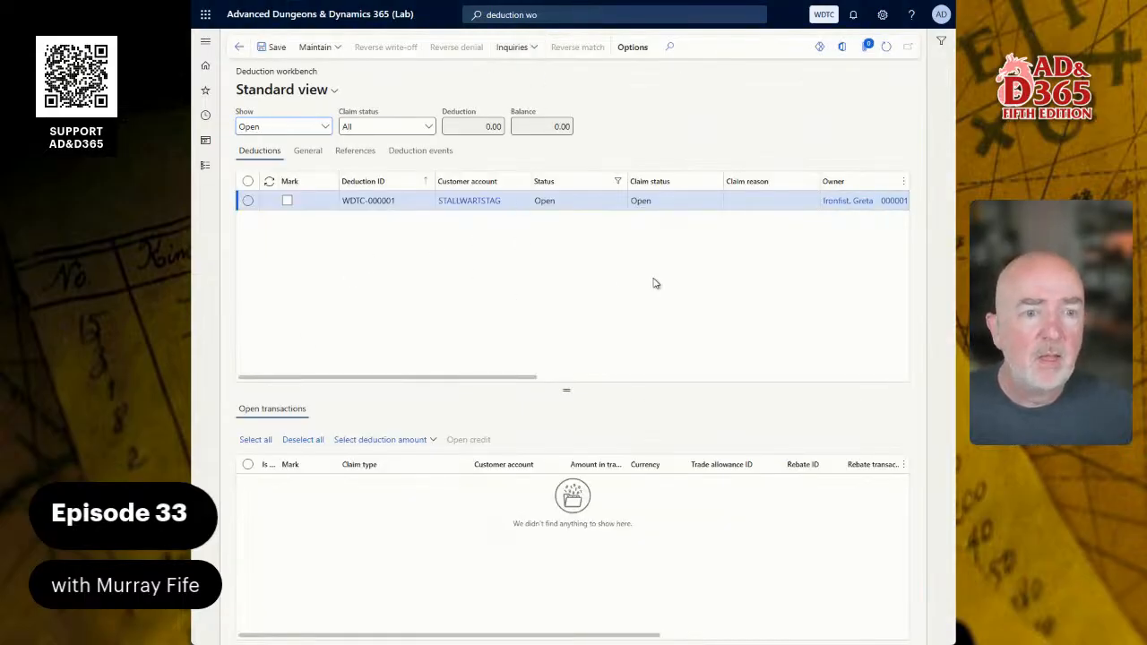
# Mark deduction WDTC-000001, split an amount of 5 off it, and check the amounts and remaining amounts of the resulting deductions
pyautogui.moveTo(515, 378); pyautogui.dragTo(418, 392)
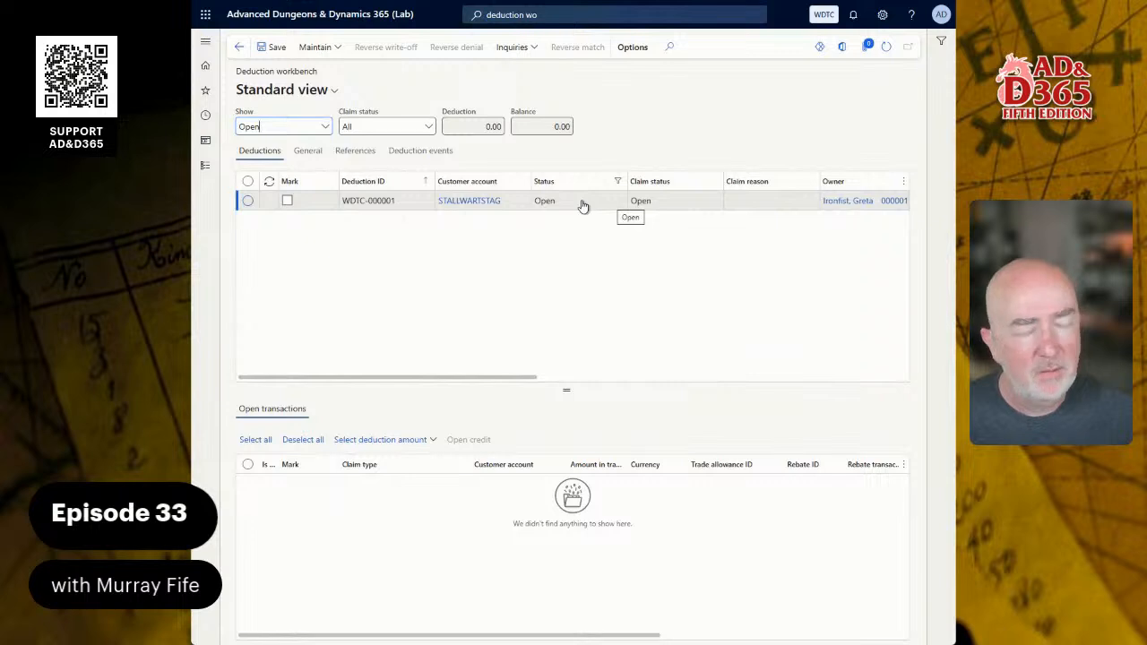
pyautogui.click(287, 201)
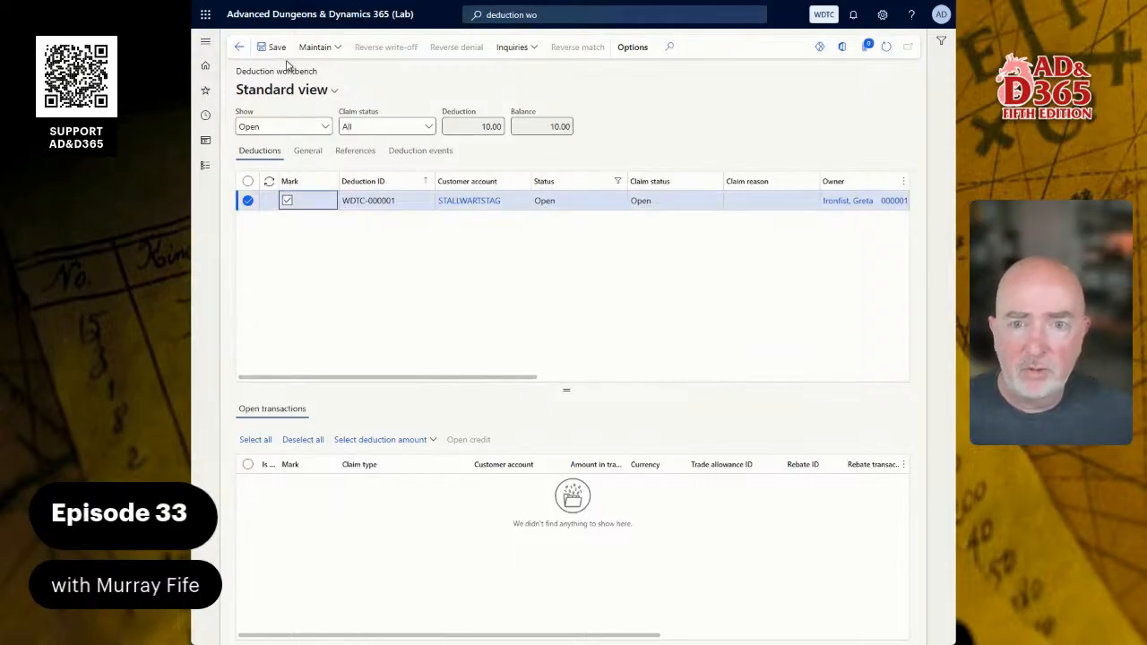
pyautogui.click(337, 48)
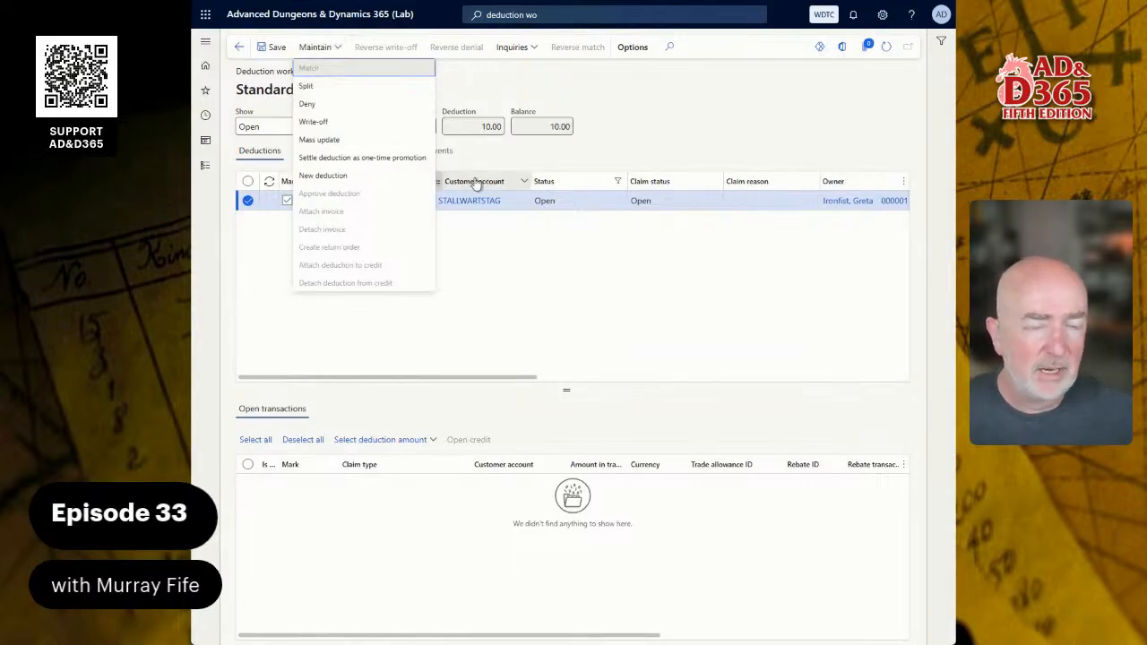
pyautogui.click(312, 85)
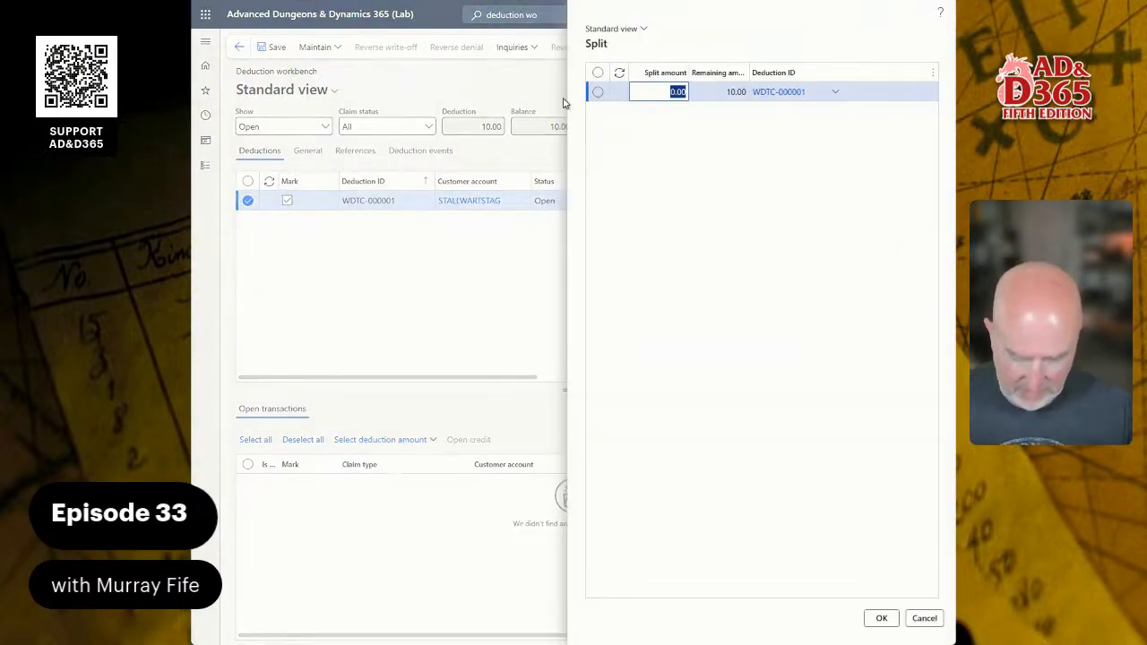
pyautogui.write('5')
pyautogui.press('Tab')
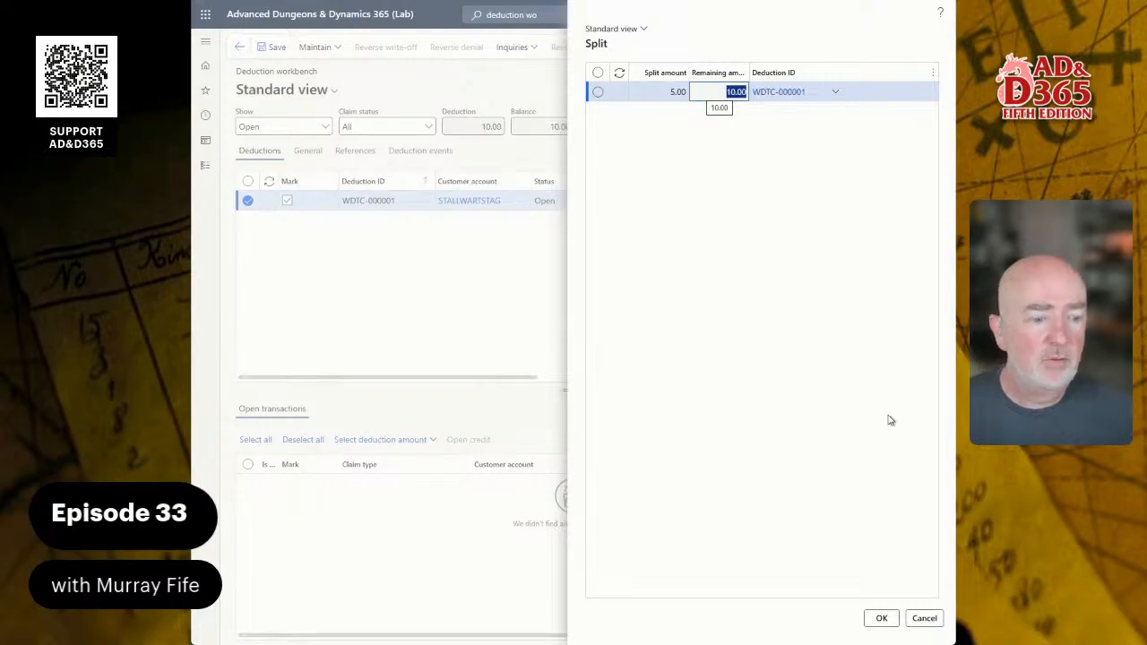
pyautogui.click(881, 618)
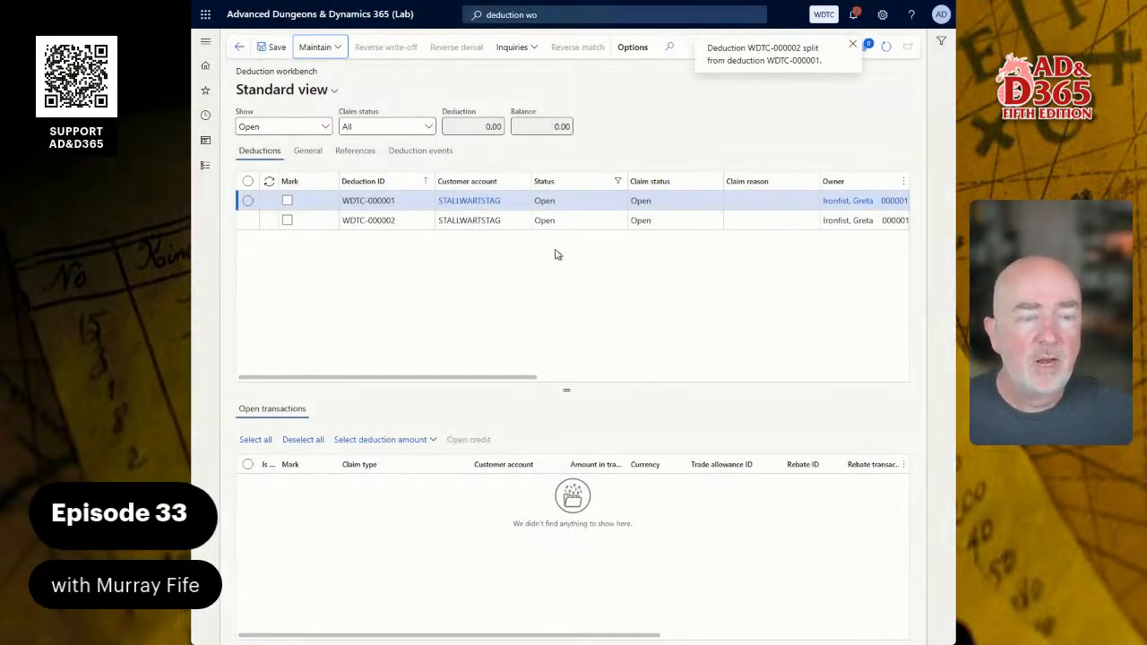
pyautogui.moveTo(443, 378); pyautogui.dragTo(645, 381)
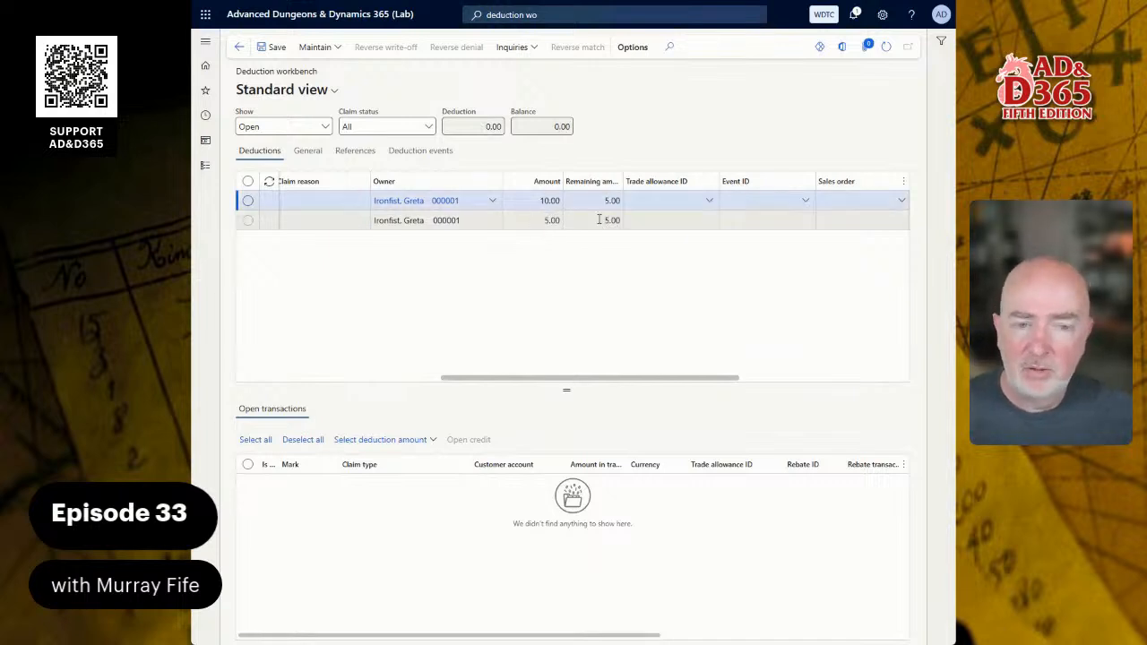
pyautogui.moveTo(568, 380); pyautogui.dragTo(413, 380)
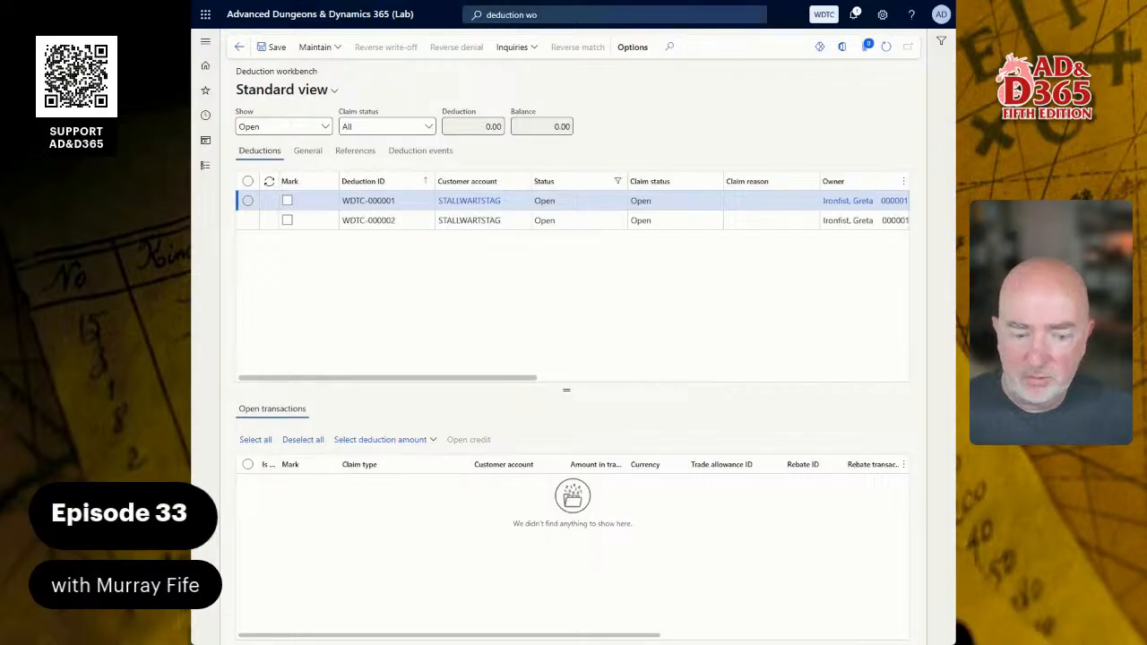
pyautogui.click(405, 201)
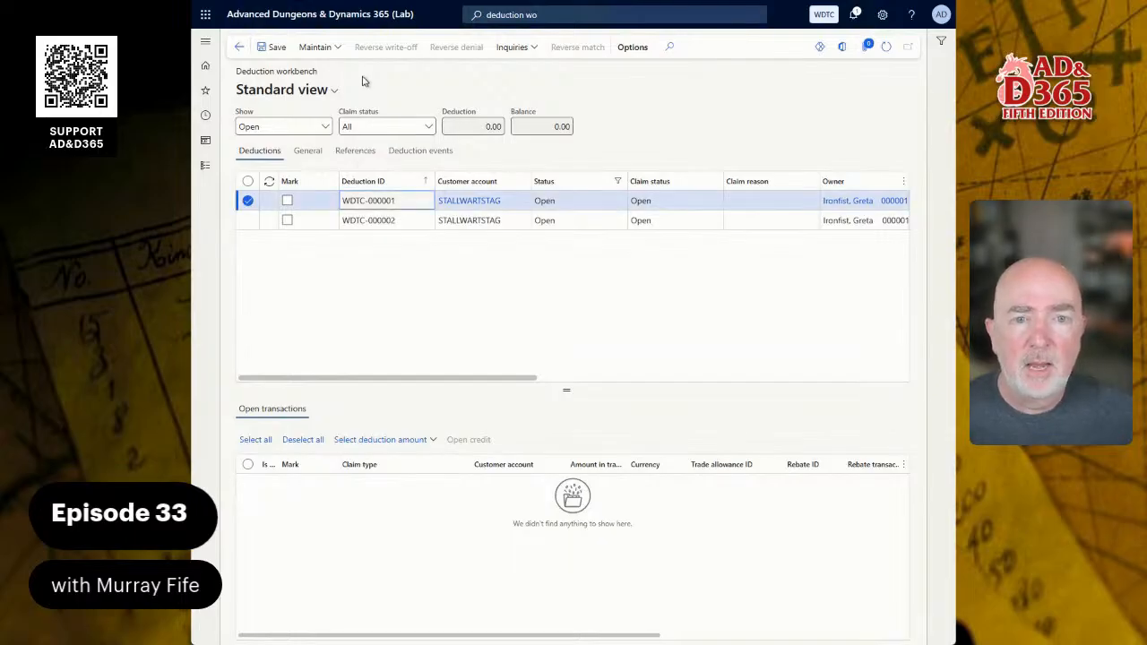
pyautogui.click(339, 50)
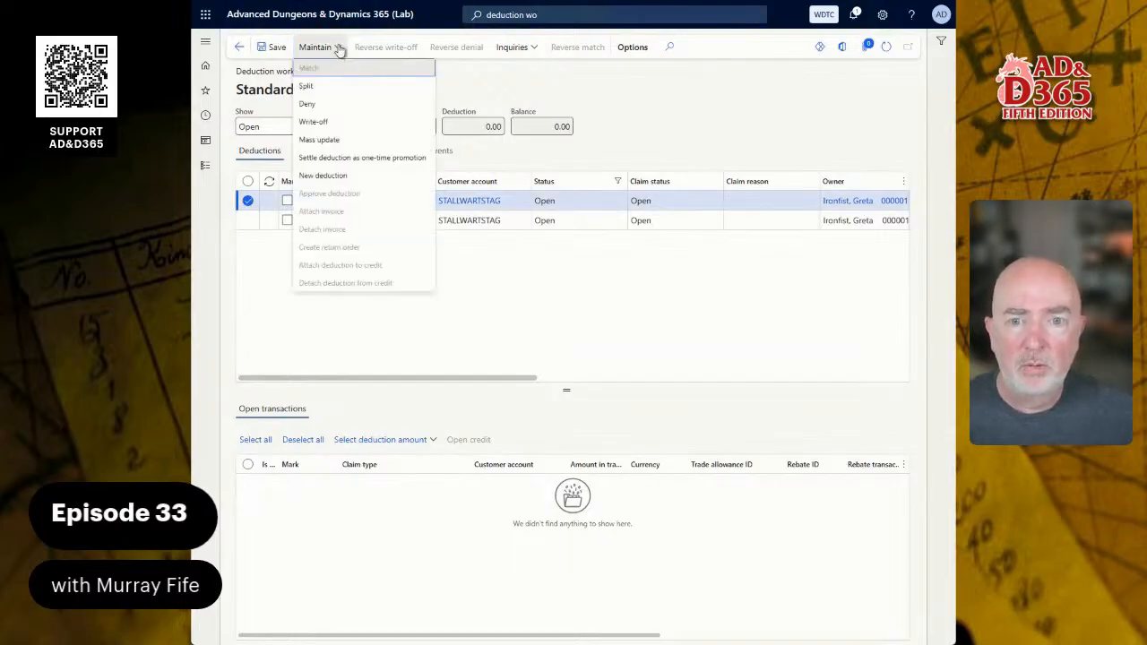
pyautogui.click(470, 287)
# Deny deduction WDTC-000002 with reason code INVALID and set the workbench to show all deductions
pyautogui.click(406, 221)
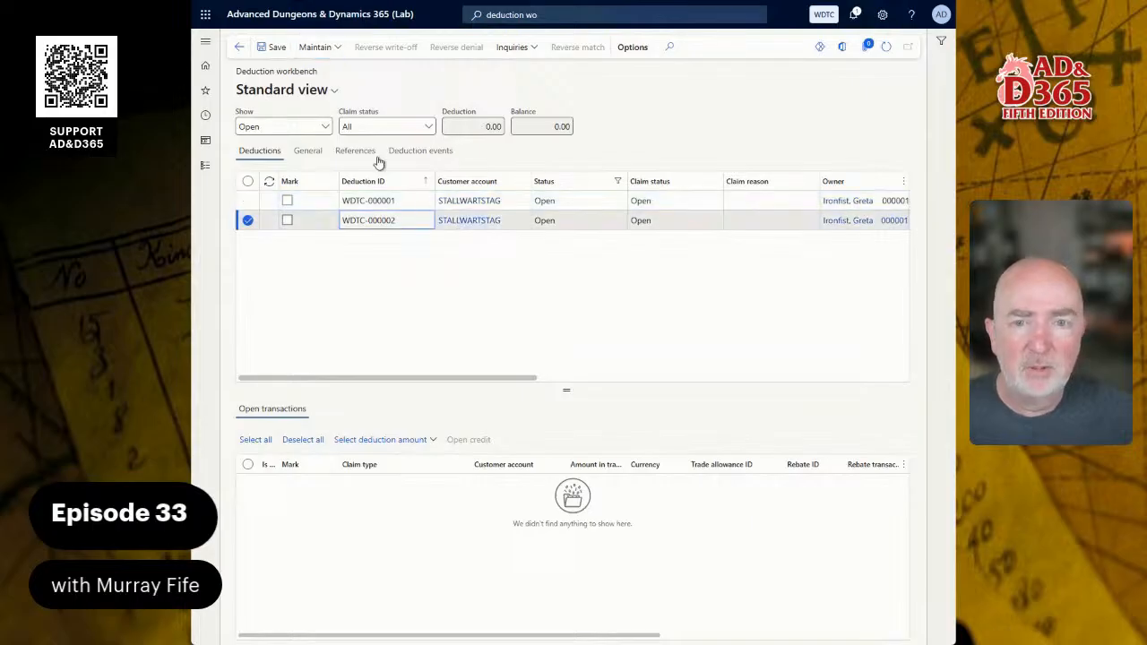
pyautogui.click(330, 48)
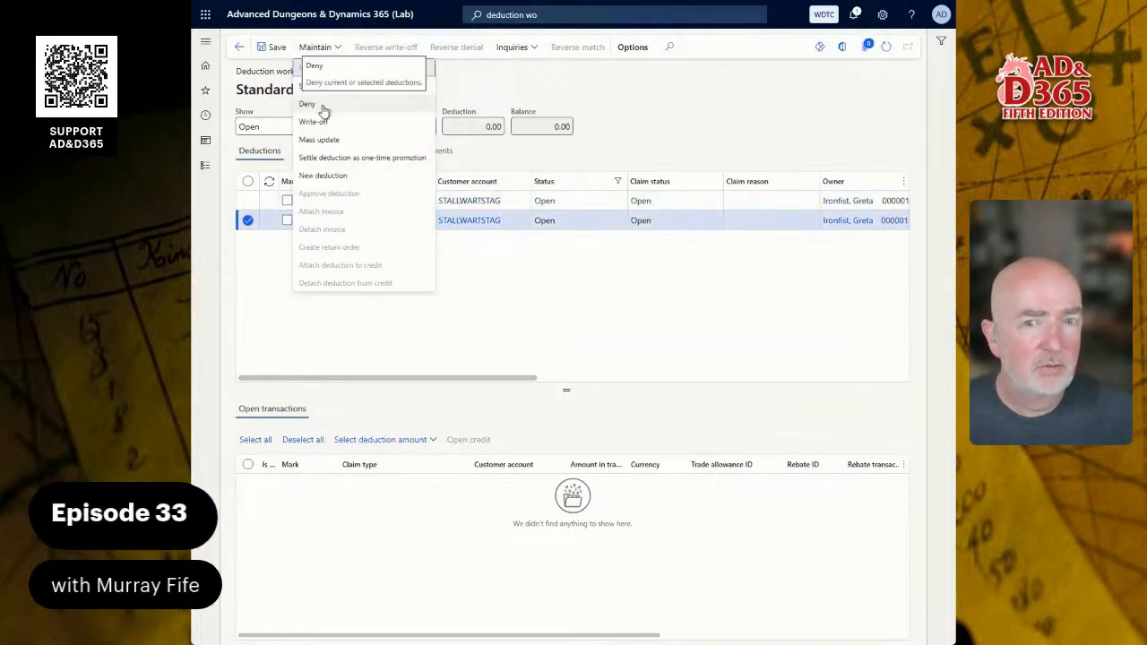
pyautogui.click(323, 107)
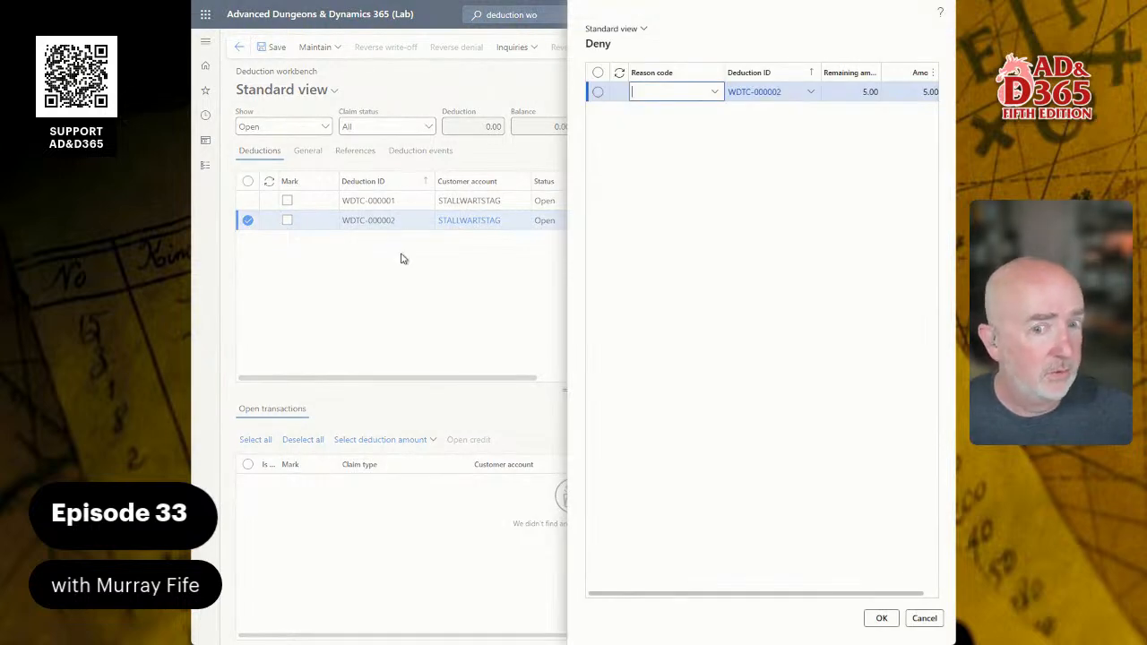
pyautogui.click(714, 92)
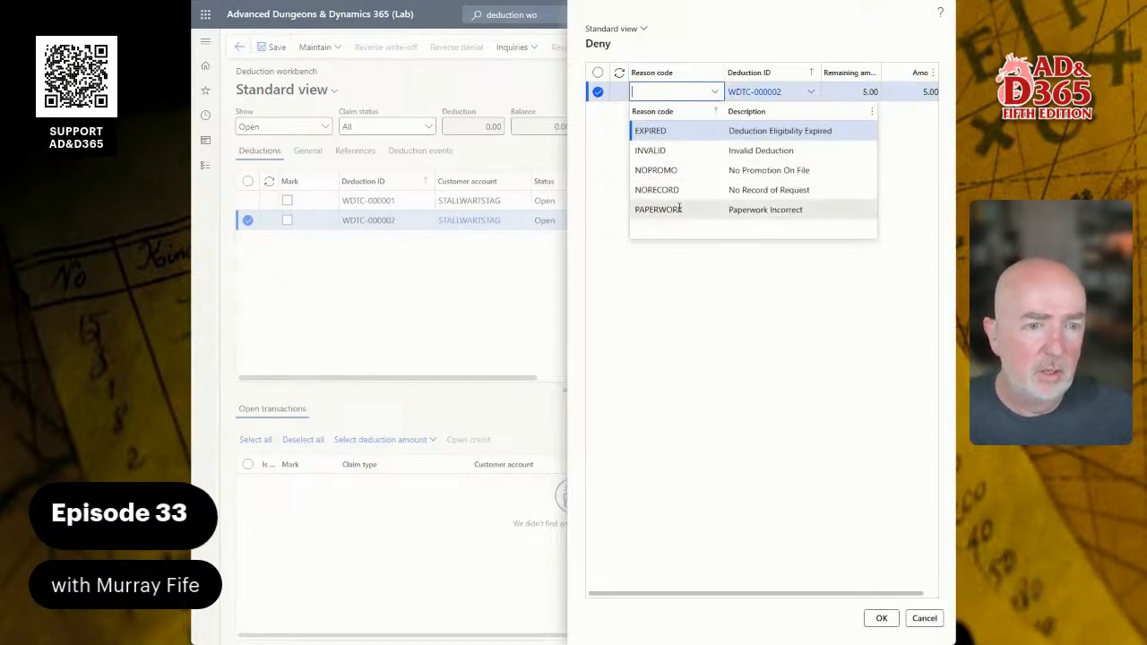
pyautogui.click(671, 150)
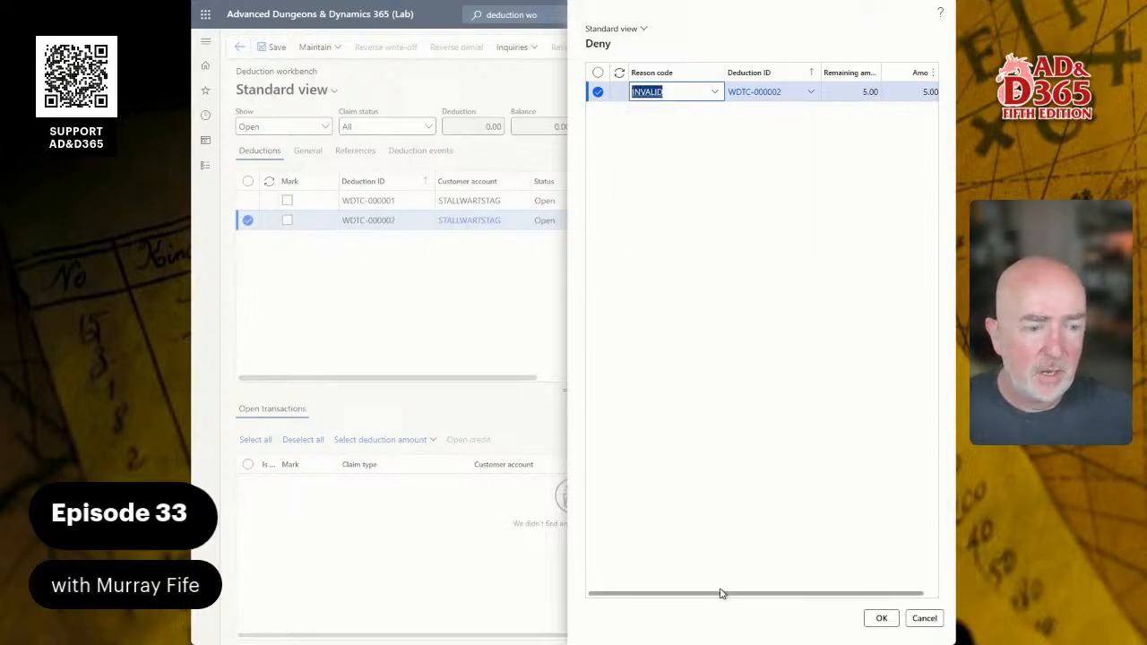
pyautogui.click(881, 618)
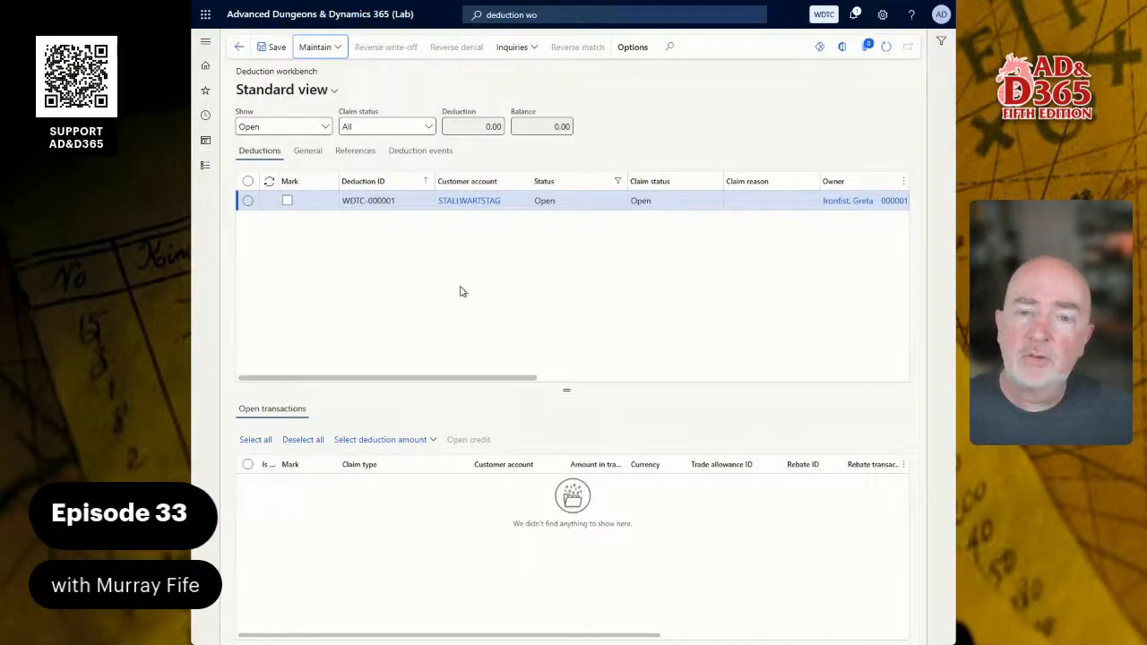
pyautogui.click(325, 127)
pyautogui.click(248, 153)
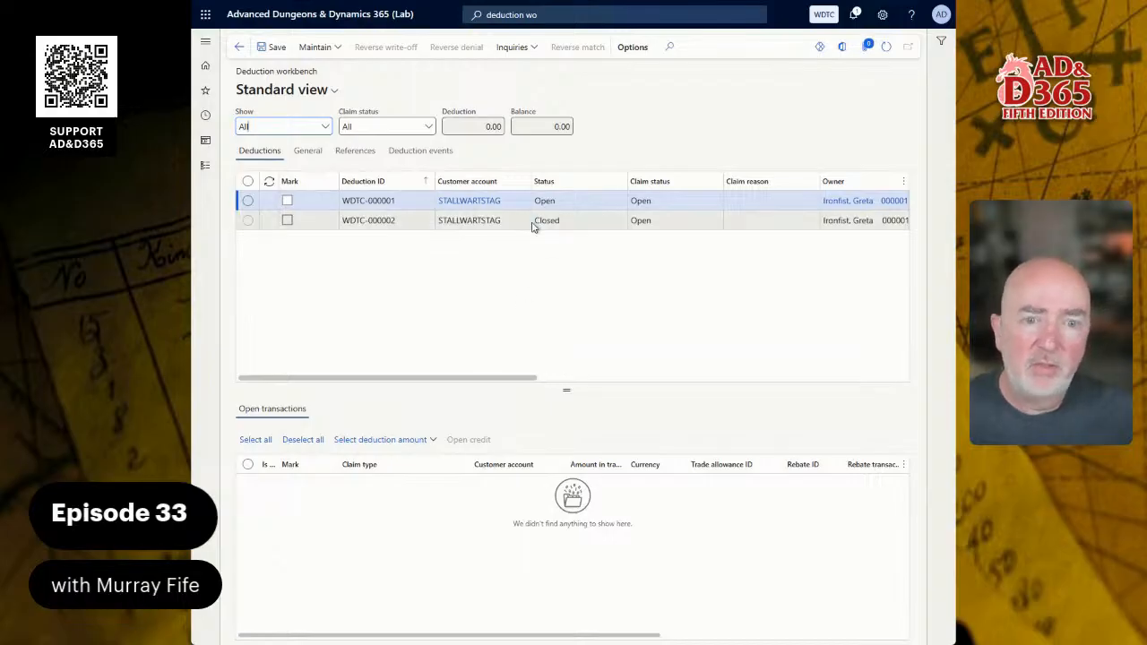
# Write off the remaining open deduction WDTC-000001 with reason code PROMOTION
pyautogui.click(568, 206)
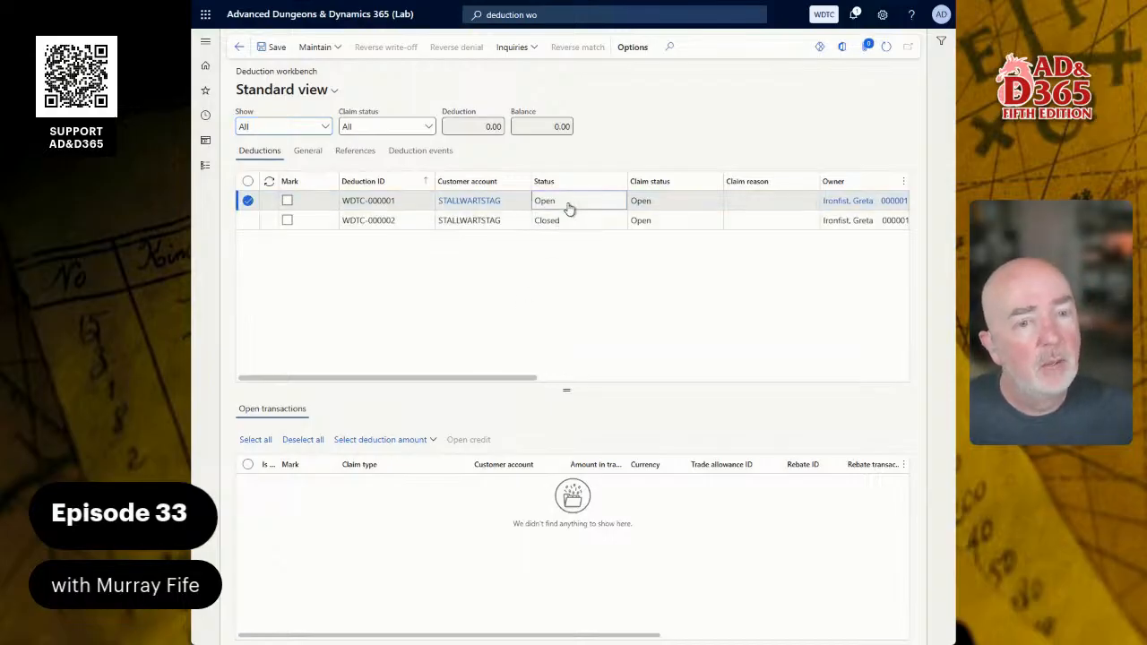
pyautogui.click(329, 49)
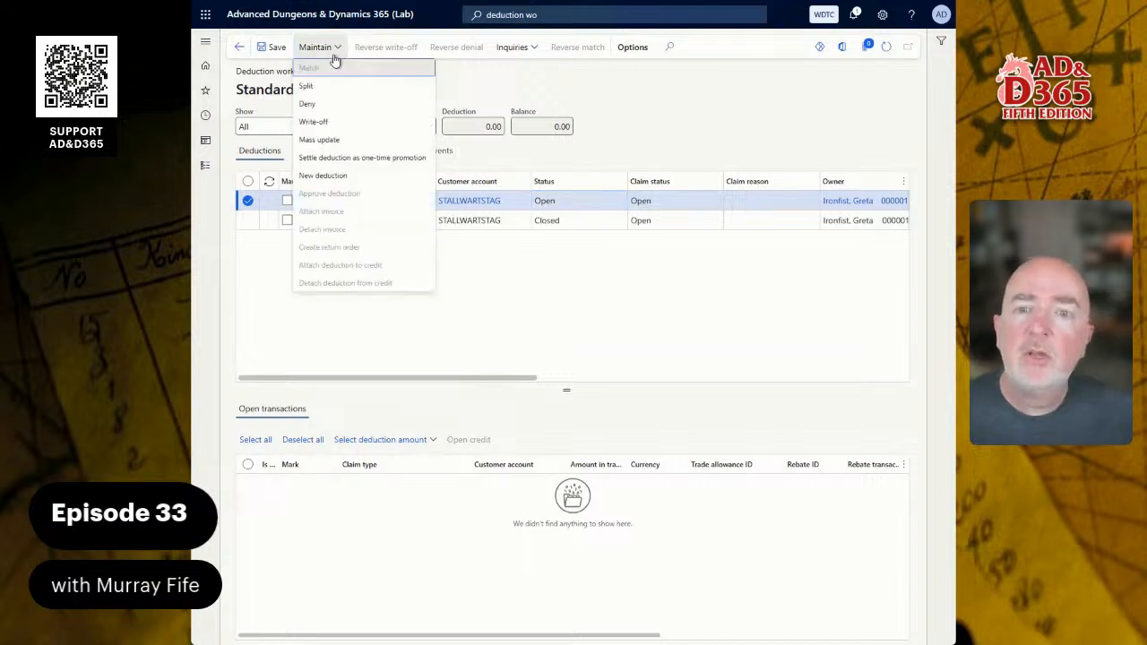
pyautogui.click(337, 123)
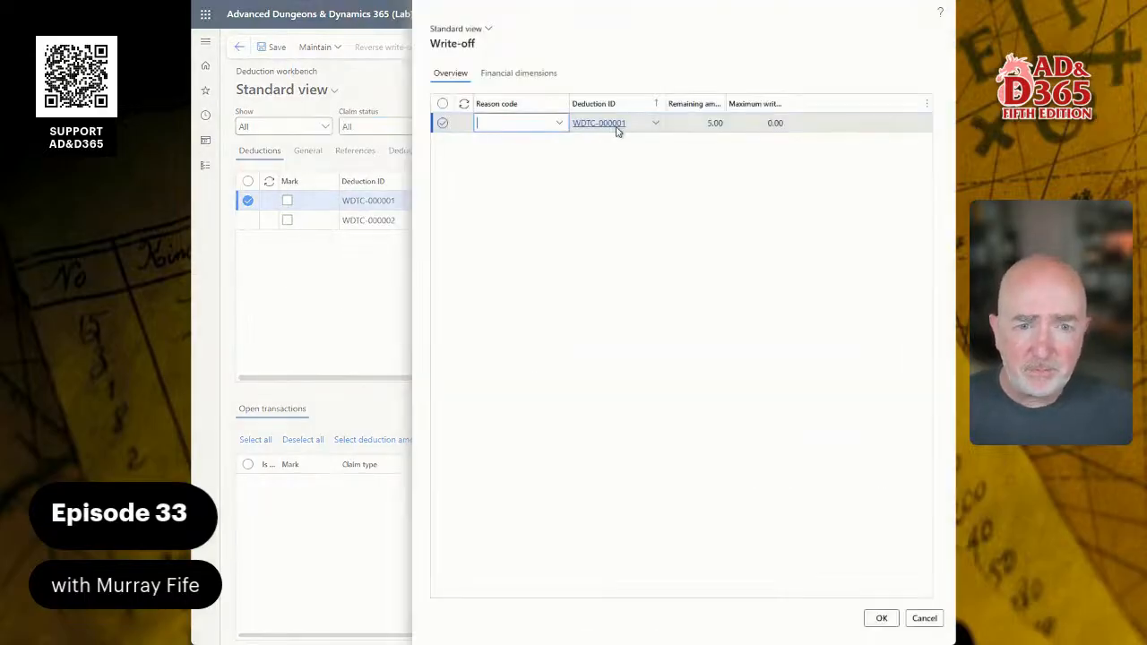
pyautogui.click(559, 124)
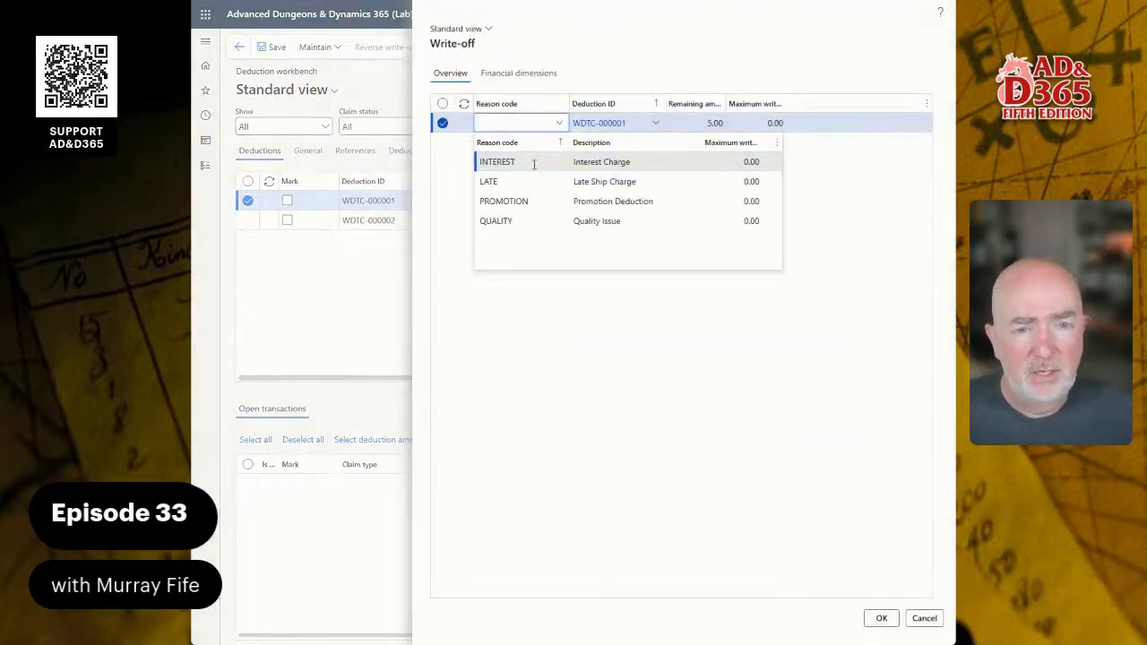
pyautogui.click(535, 201)
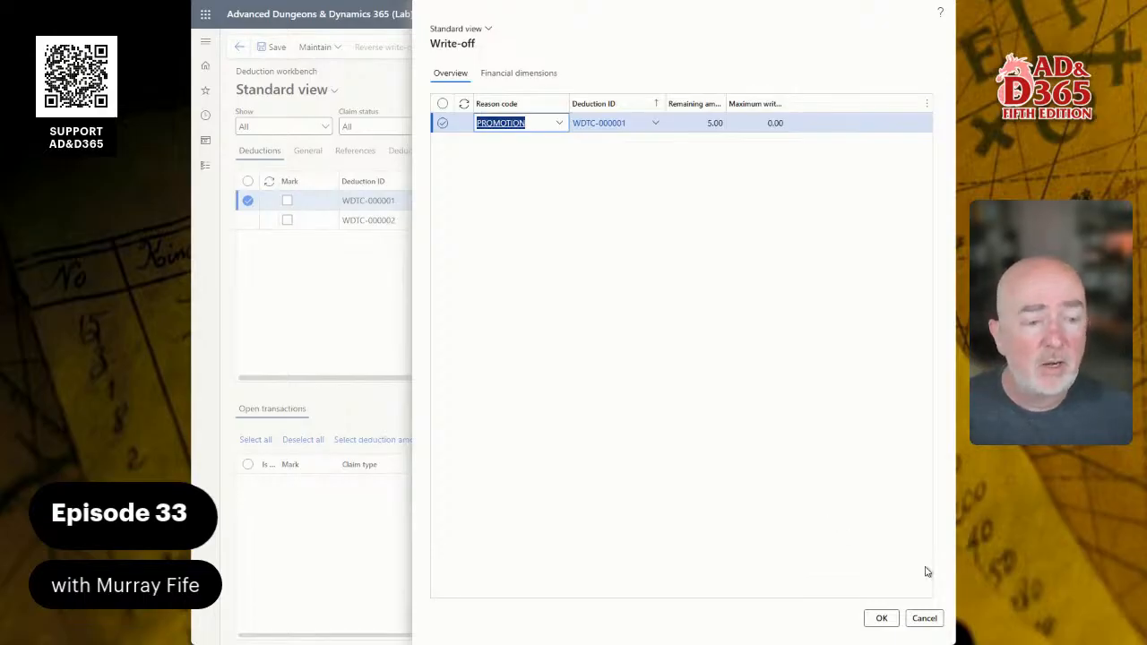
pyautogui.click(883, 618)
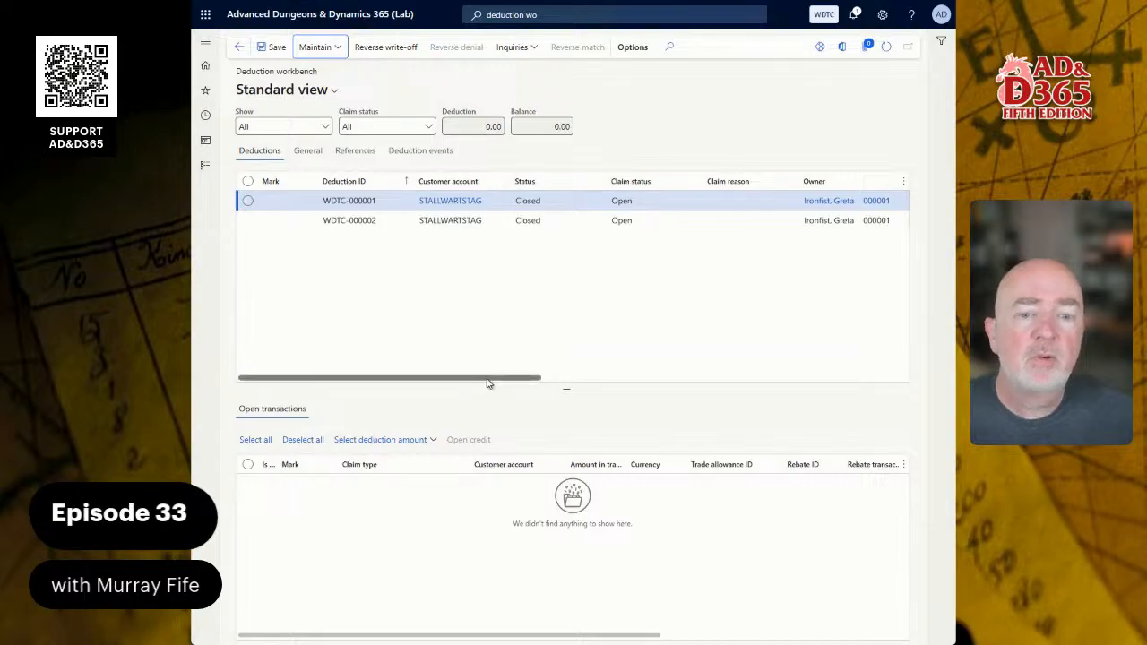
pyautogui.moveTo(489, 383)
pyautogui.mouseDown()
pyautogui.moveTo(566, 385)
pyautogui.moveTo(476, 386)
pyautogui.mouseUp()
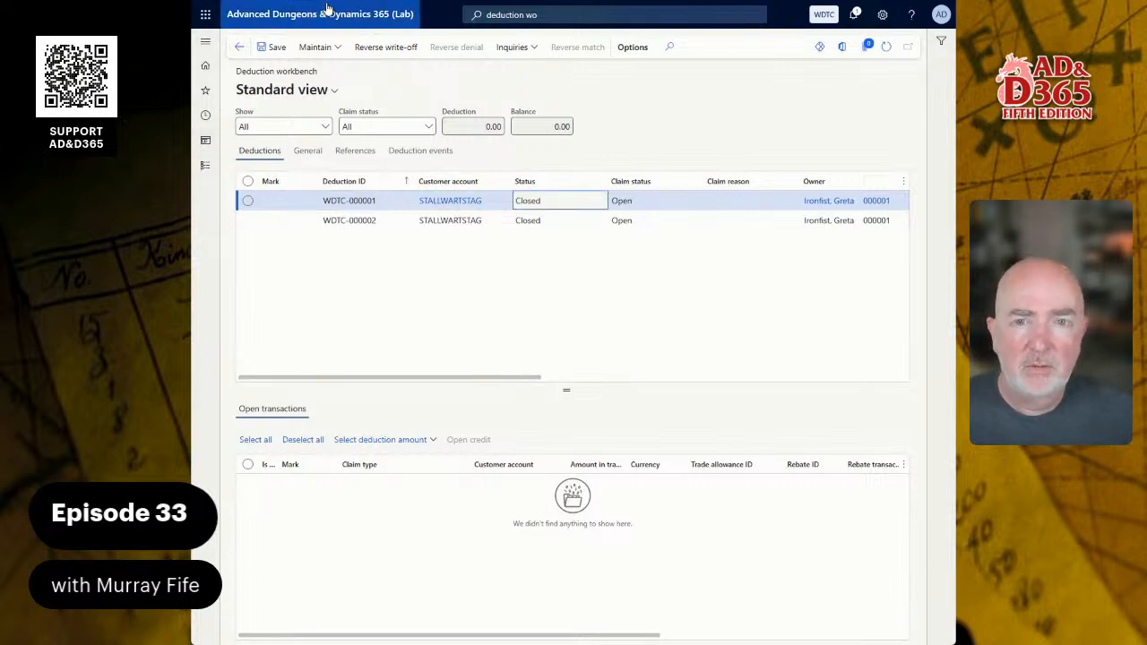
# Open the customer transactions of The Stalwart Stag Outfitters from all customers and examine the amounts of the created and denied deduction entries
pyautogui.moveTo(410, 7)
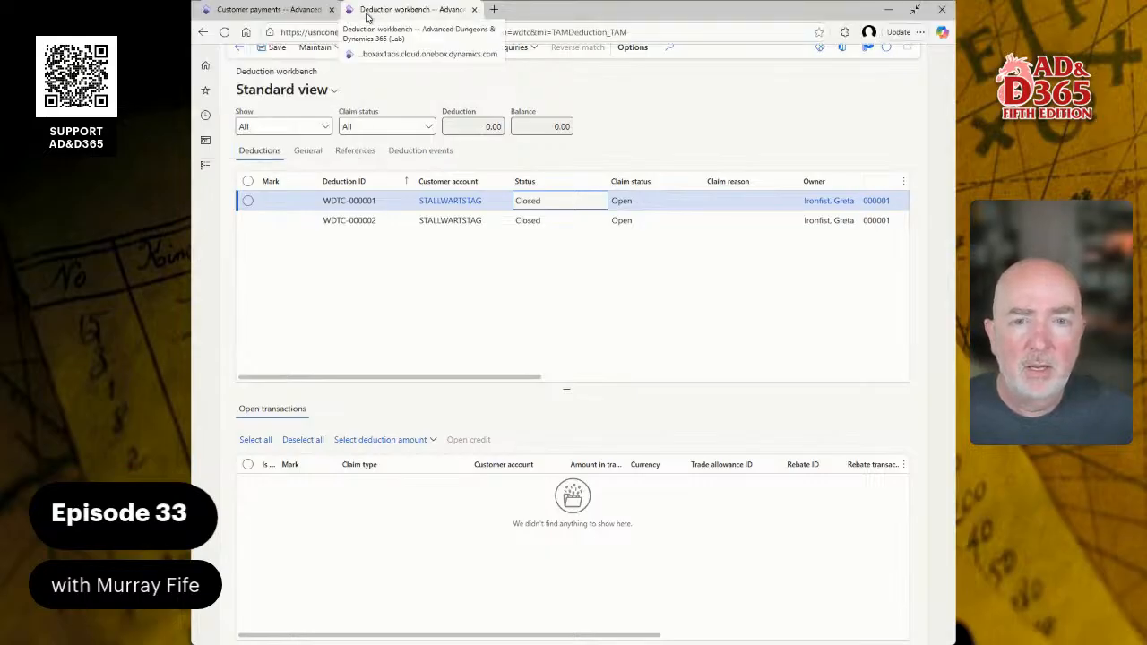
pyautogui.click(333, 11)
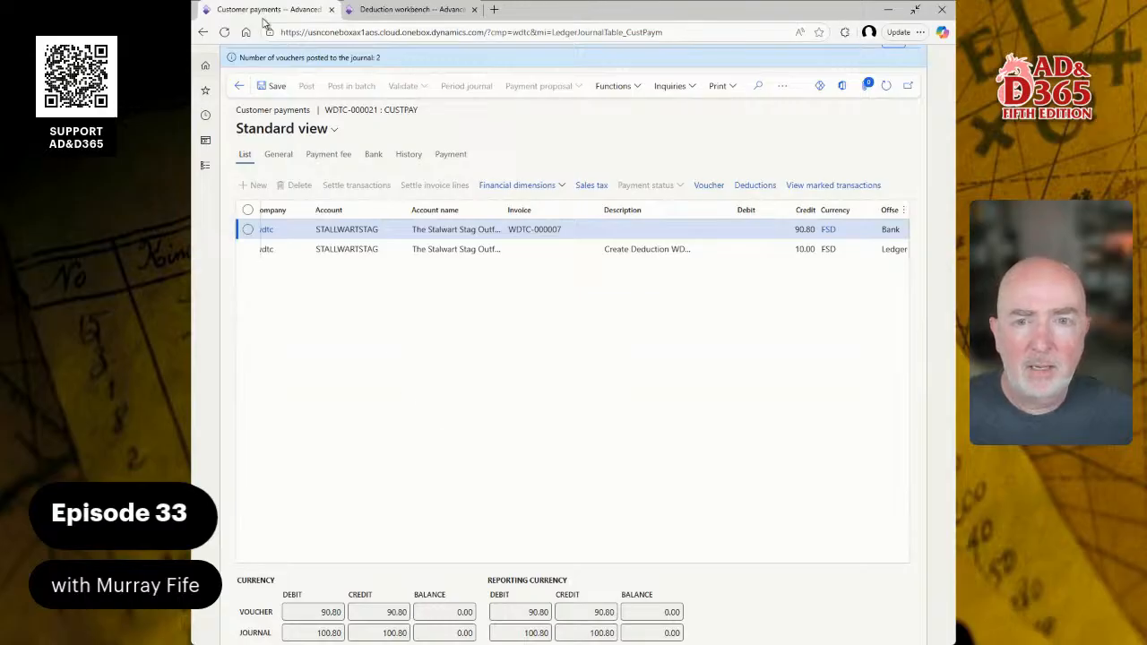
pyautogui.click(205, 165)
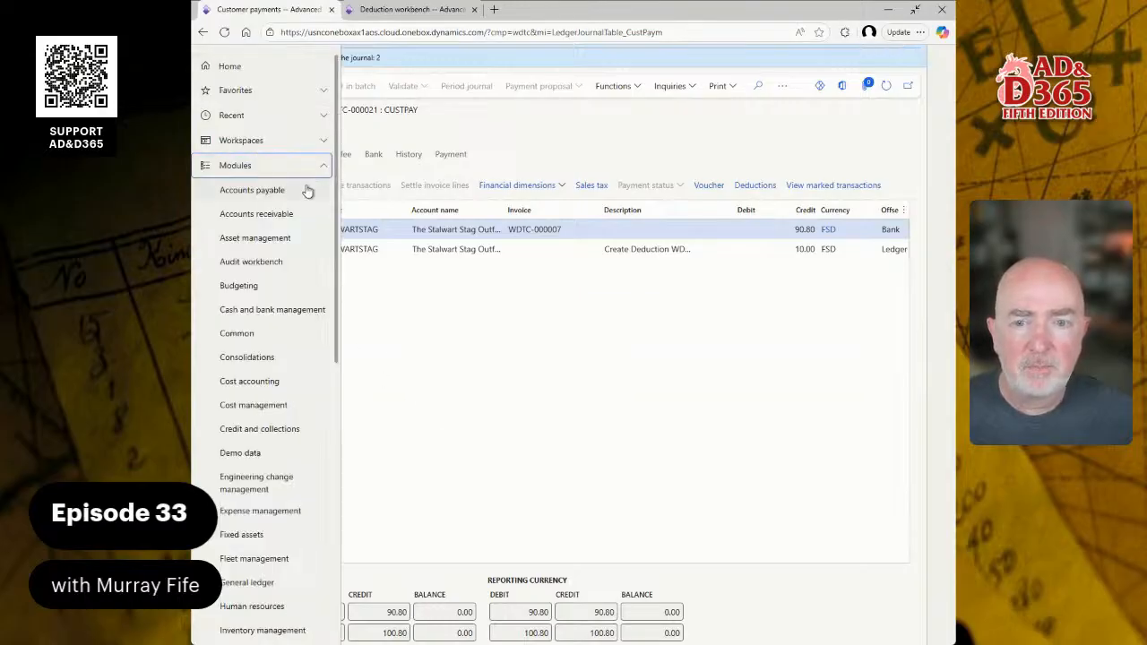
pyautogui.click(269, 213)
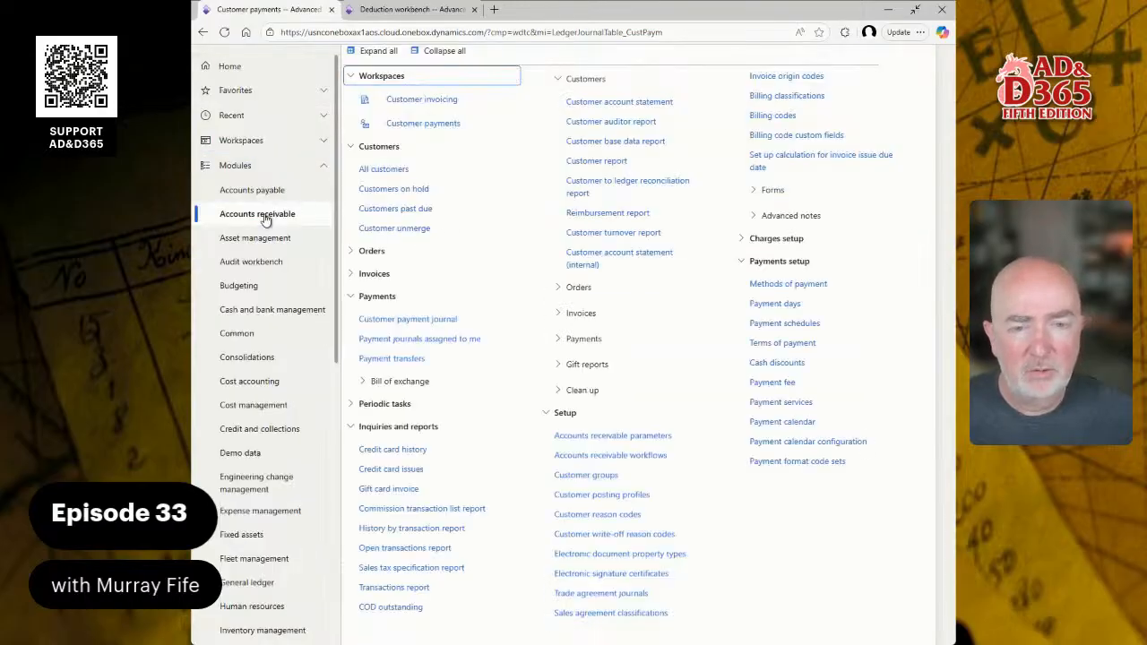
pyautogui.click(421, 175)
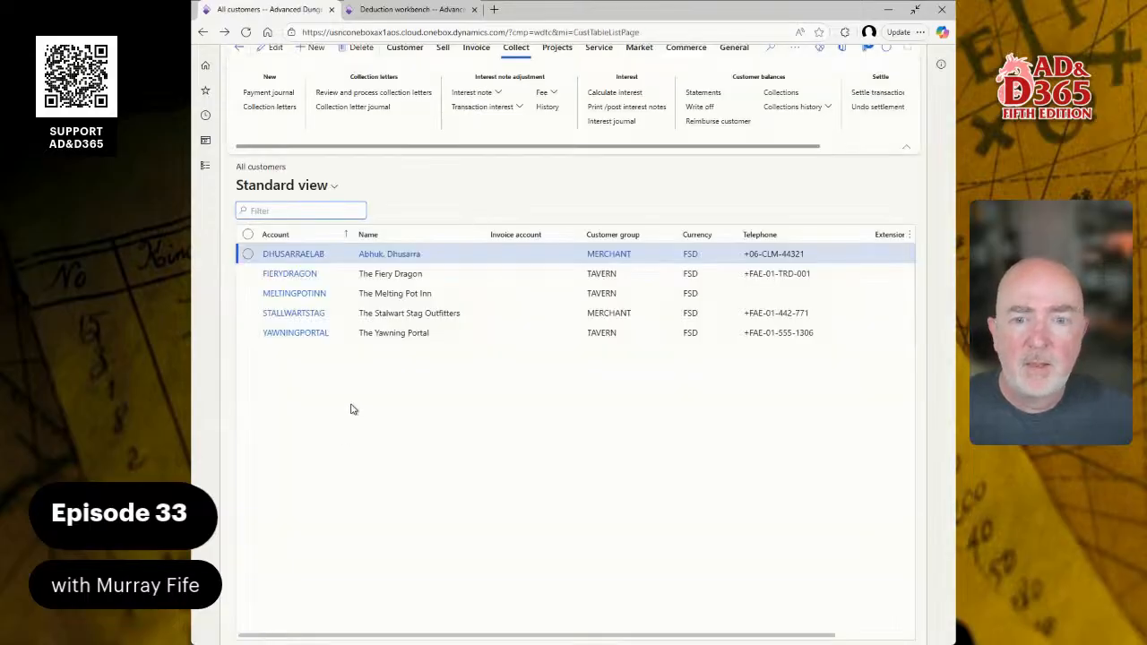
pyautogui.click(387, 307)
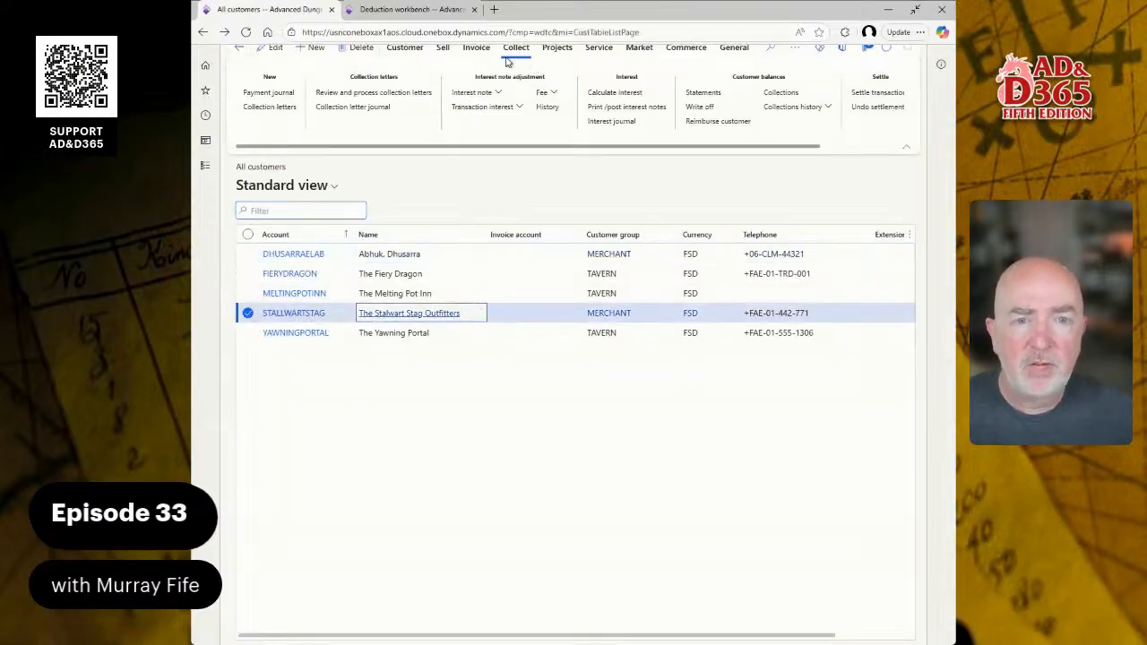
pyautogui.click(406, 55)
pyautogui.click(363, 92)
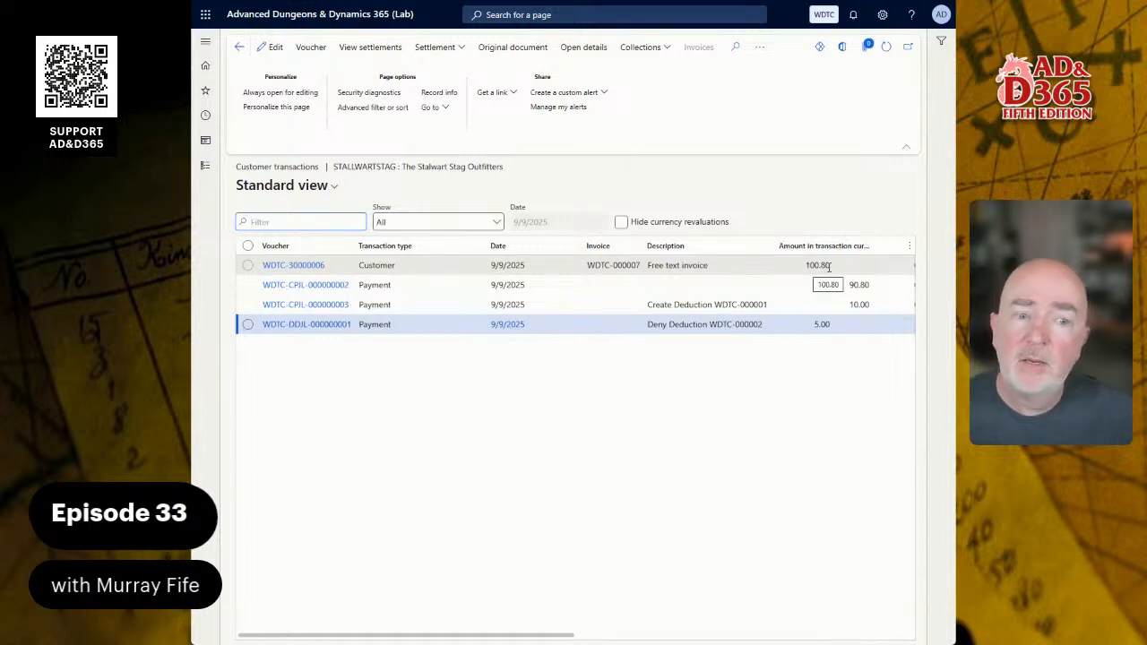
pyautogui.click(871, 309)
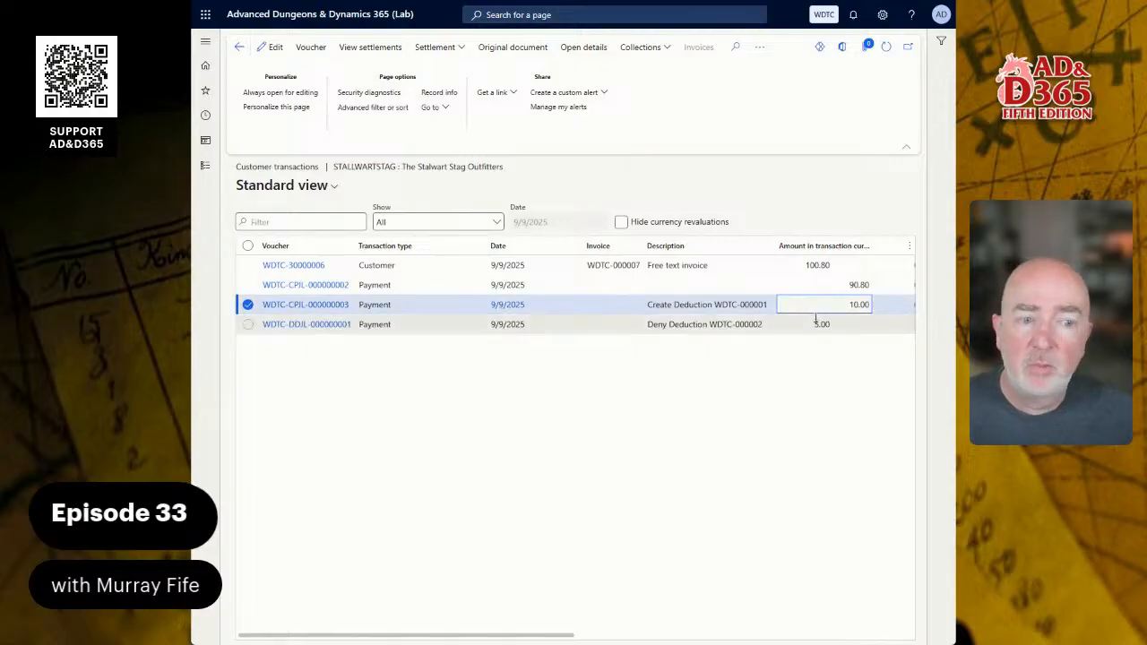
pyautogui.click(811, 324)
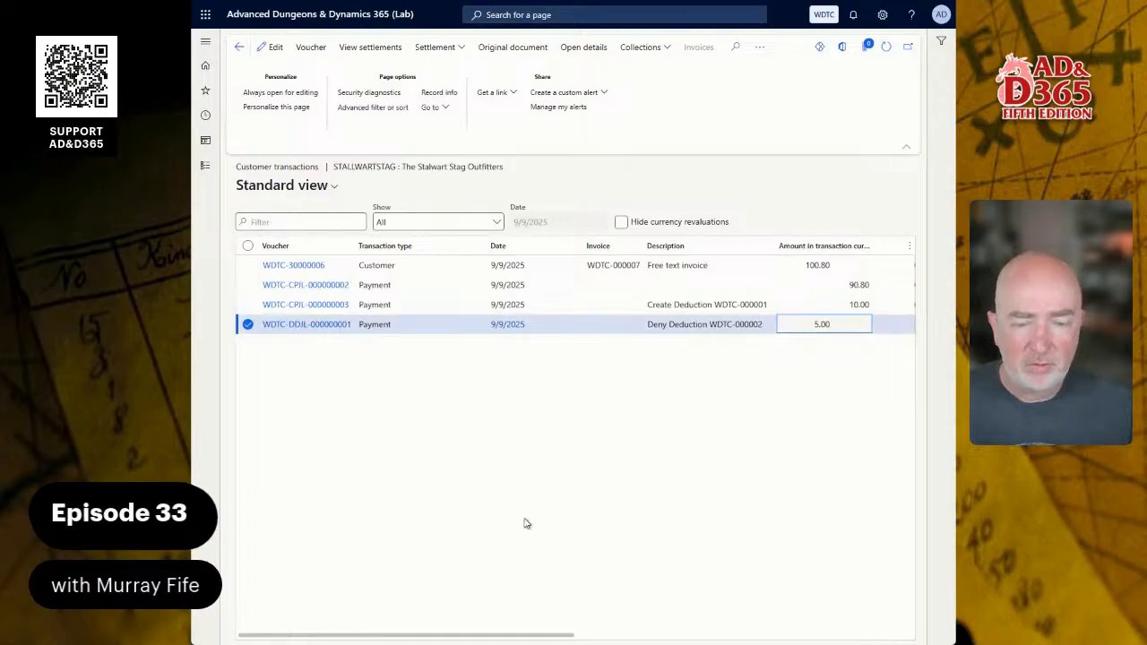
# Open the aged balances list of the Credit and collections module
pyautogui.click(204, 166)
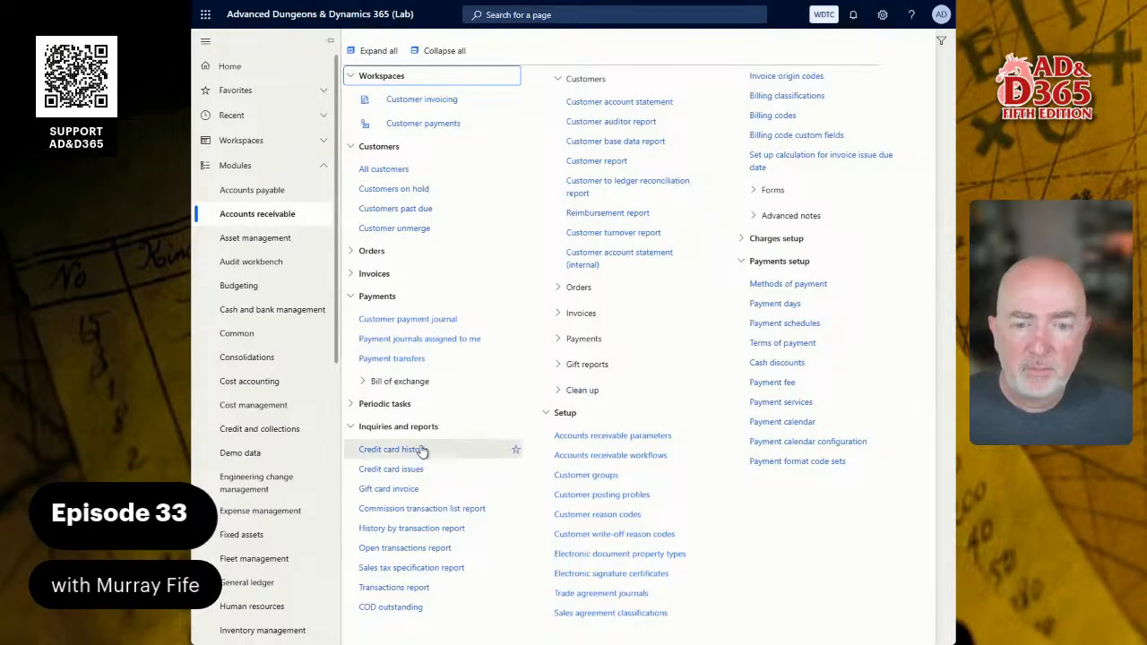
pyautogui.click(390, 406)
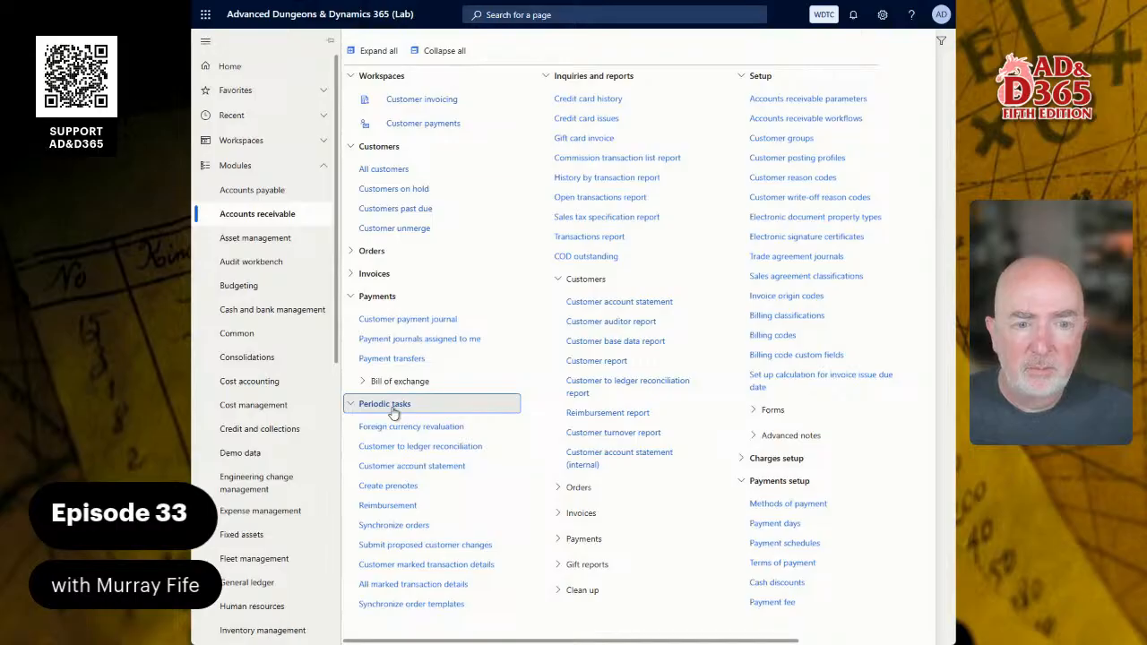
pyautogui.click(394, 407)
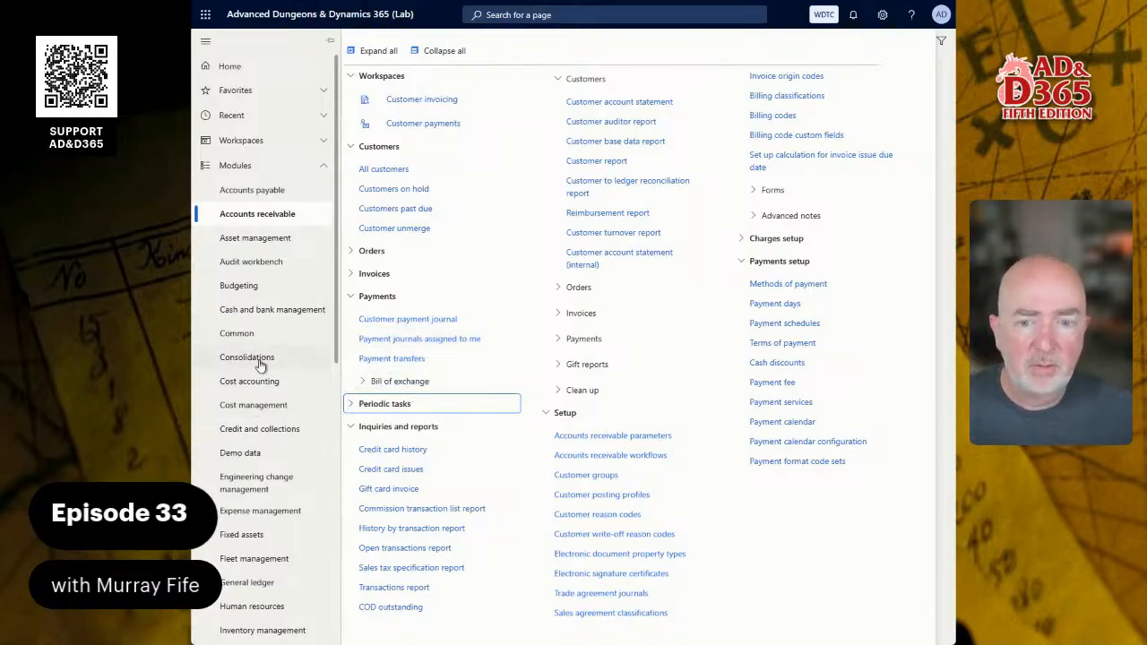
pyautogui.click(271, 430)
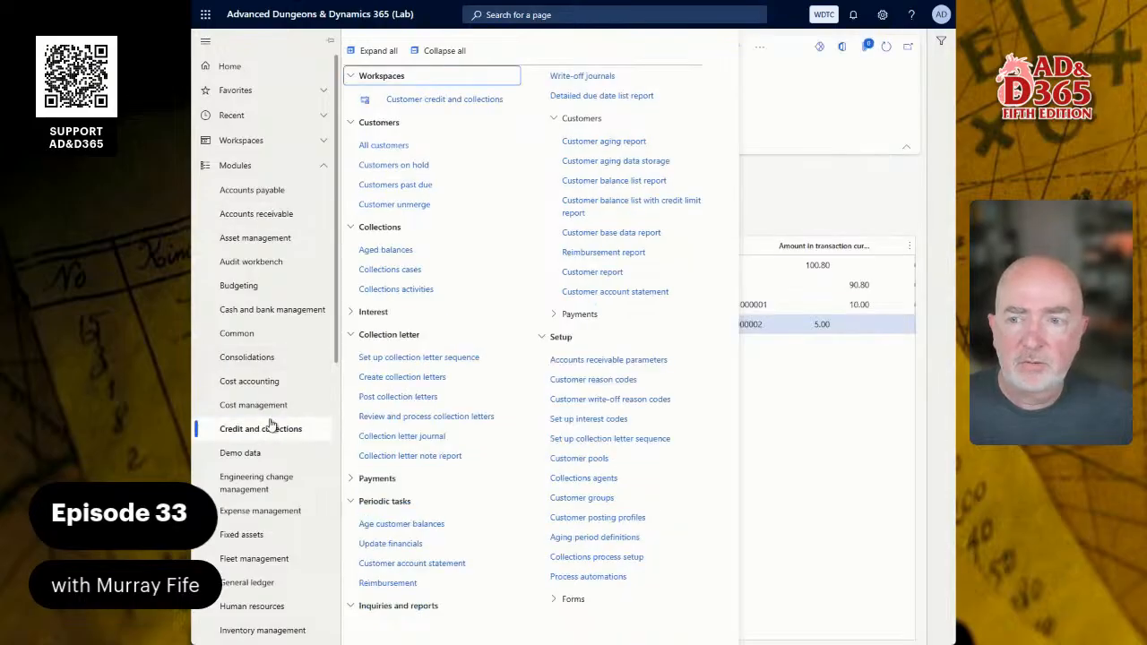
pyautogui.click(397, 255)
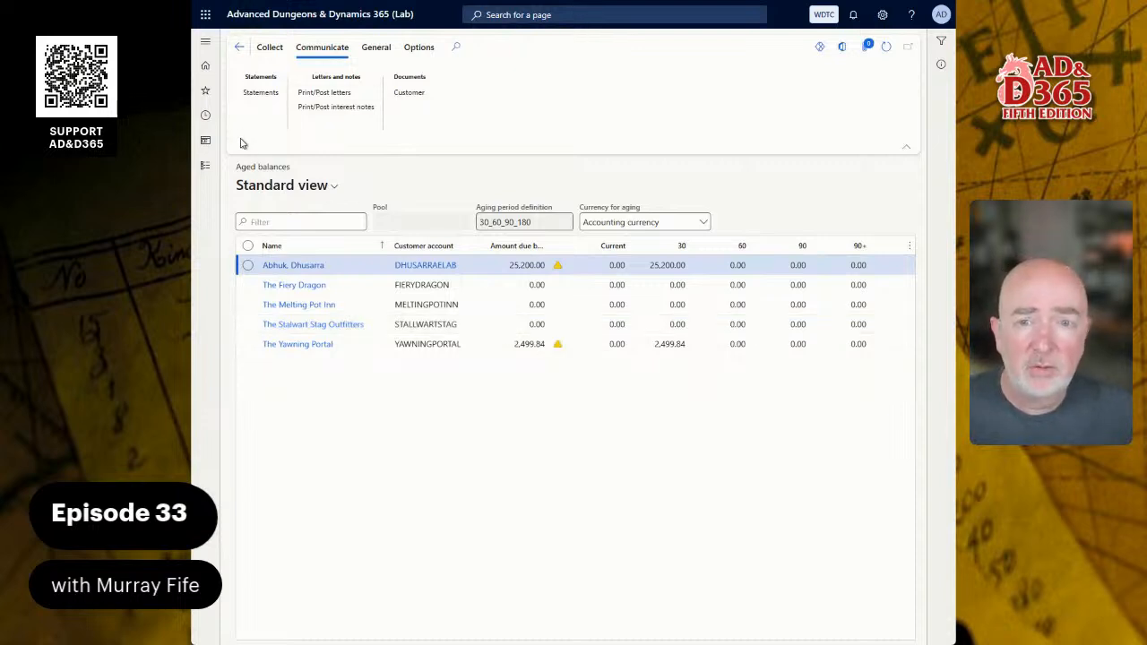
# Update the aging for The Stalwart Stag Outfitters from its collections page, then return to the aged balances and refresh them
pyautogui.click(380, 50)
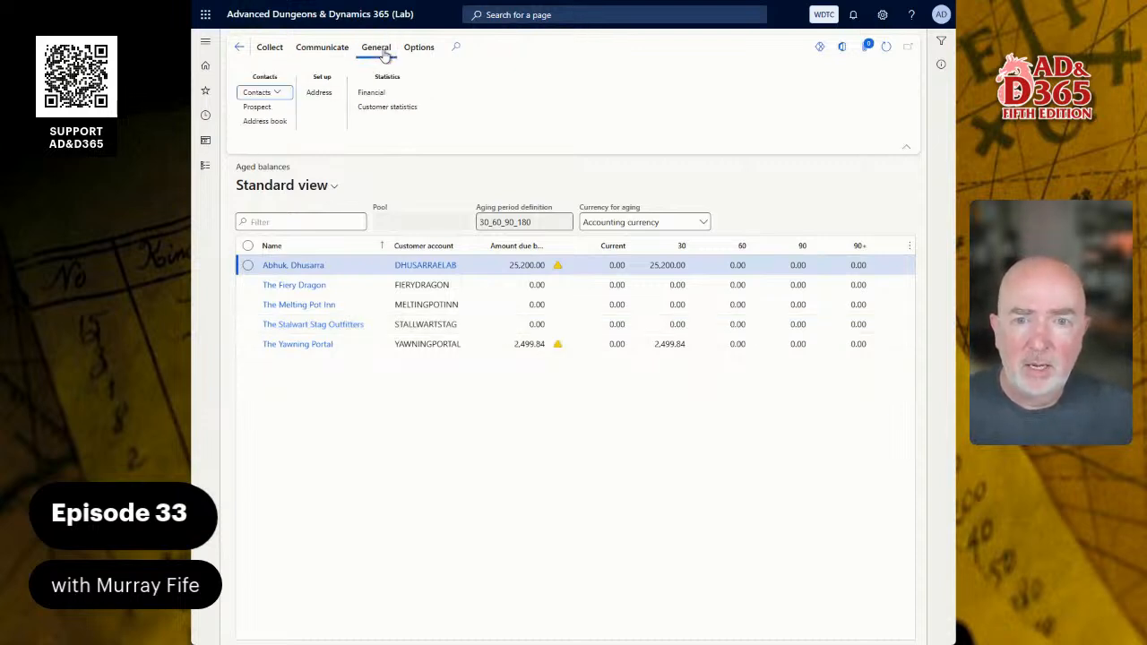
pyautogui.moveTo(308, 333); pyautogui.dragTo(434, 233)
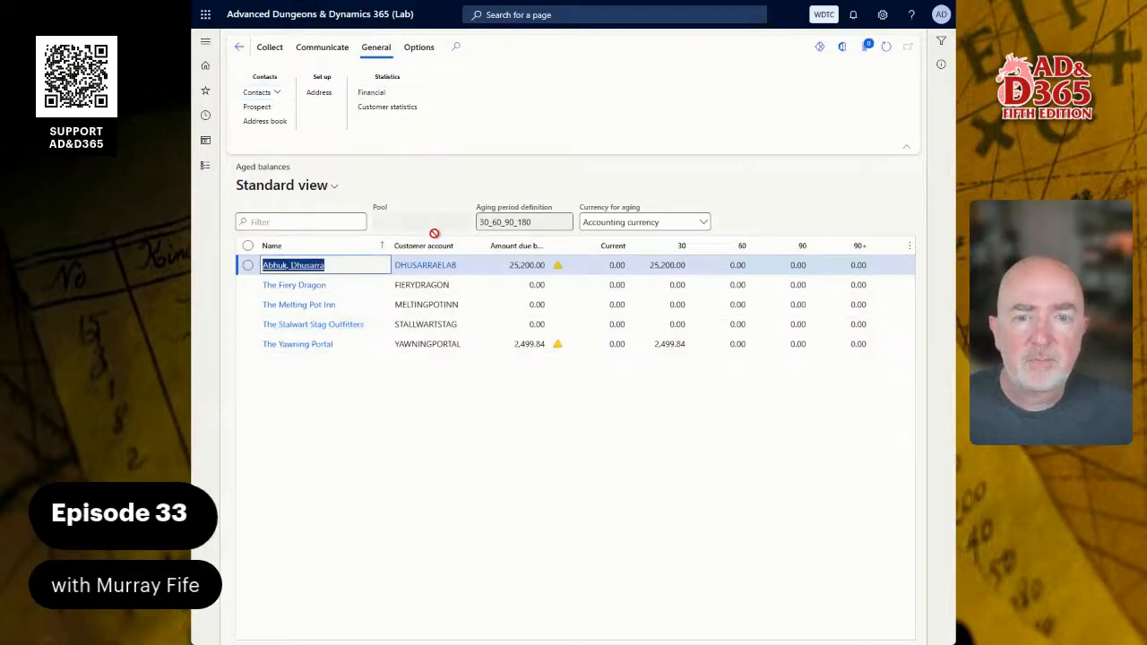
pyautogui.click(328, 324)
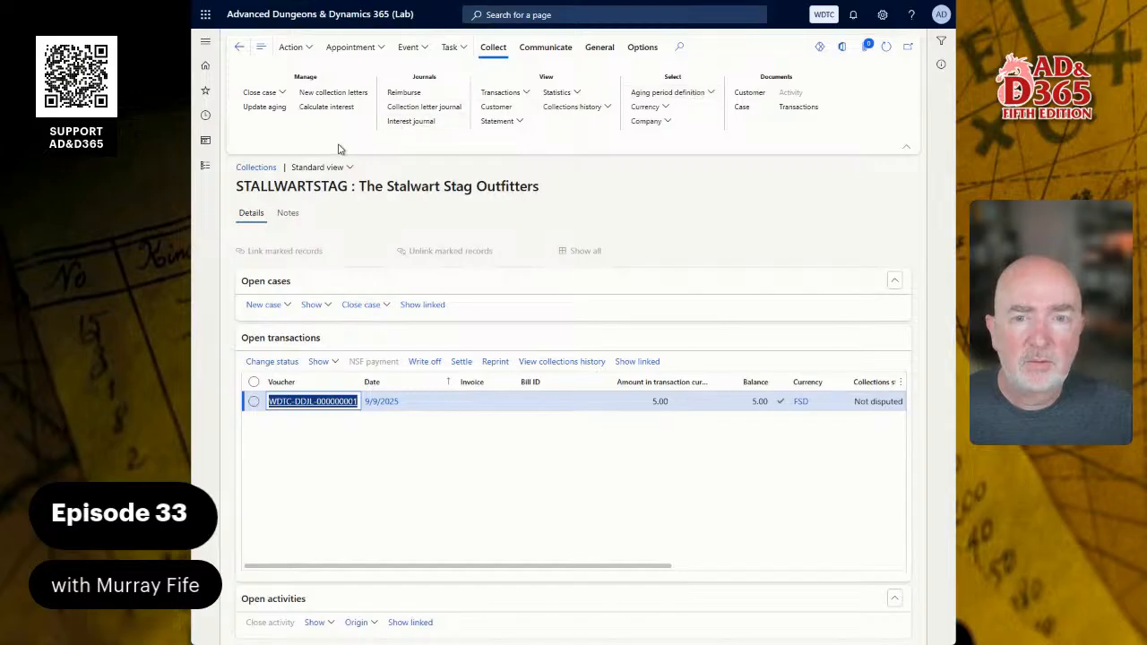
pyautogui.click(266, 107)
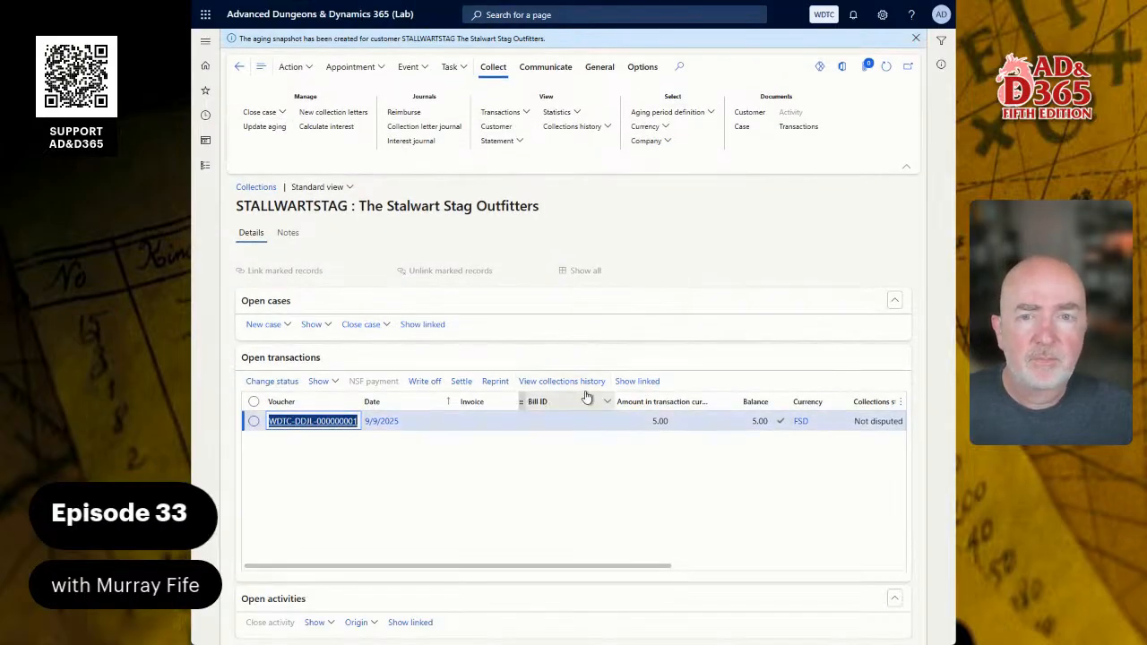
pyautogui.click(239, 67)
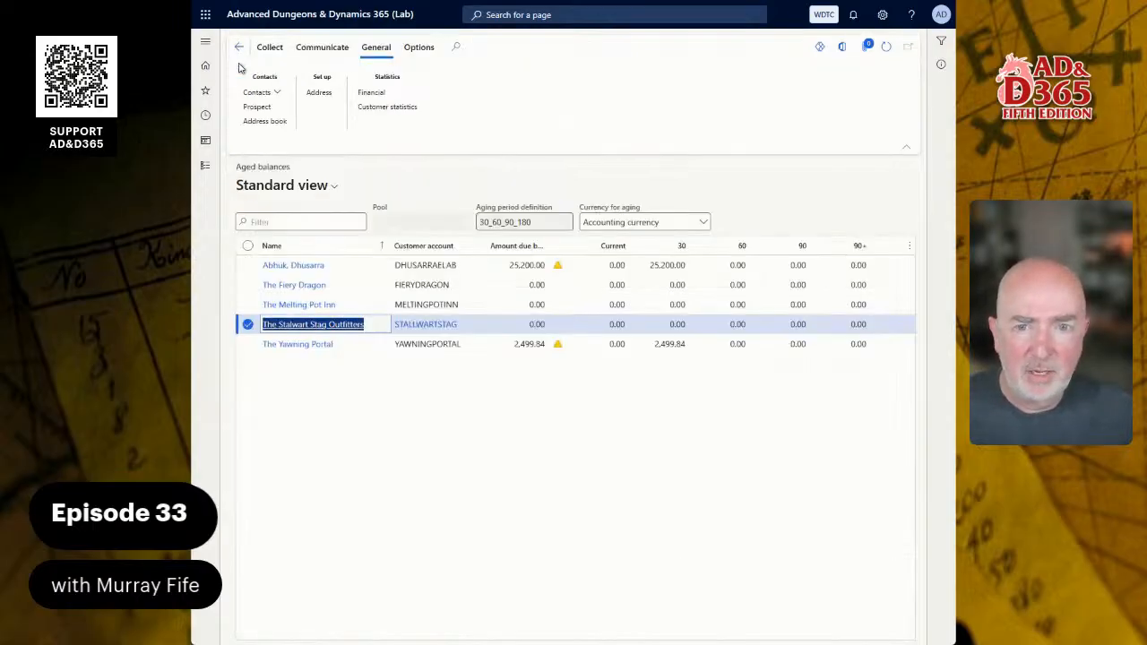
pyautogui.click(890, 50)
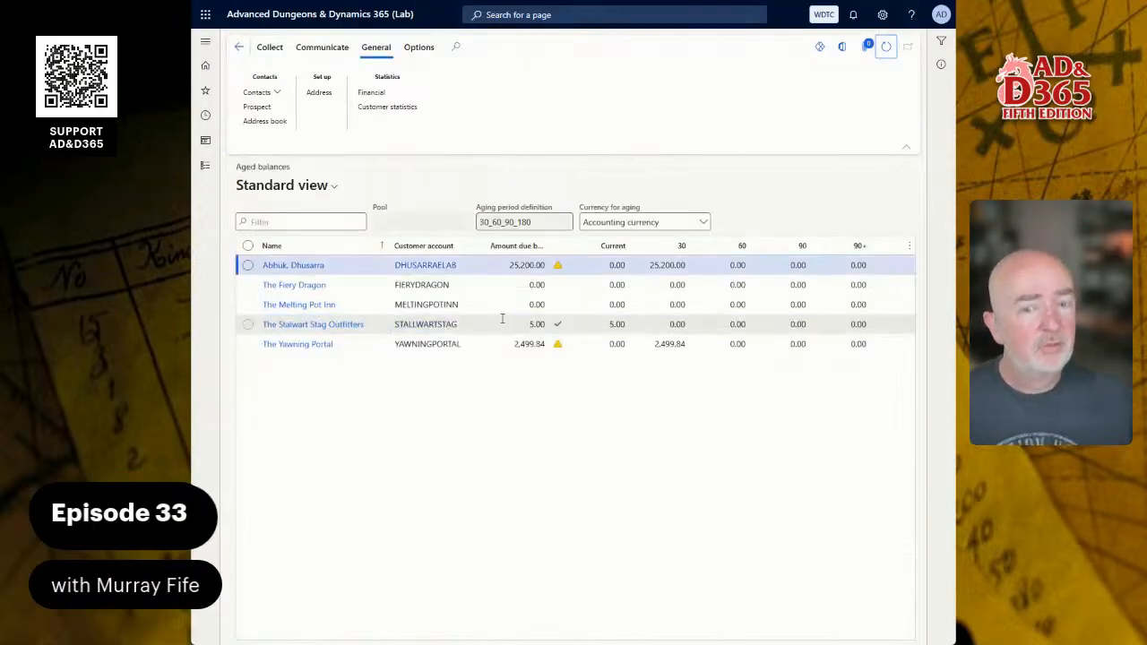